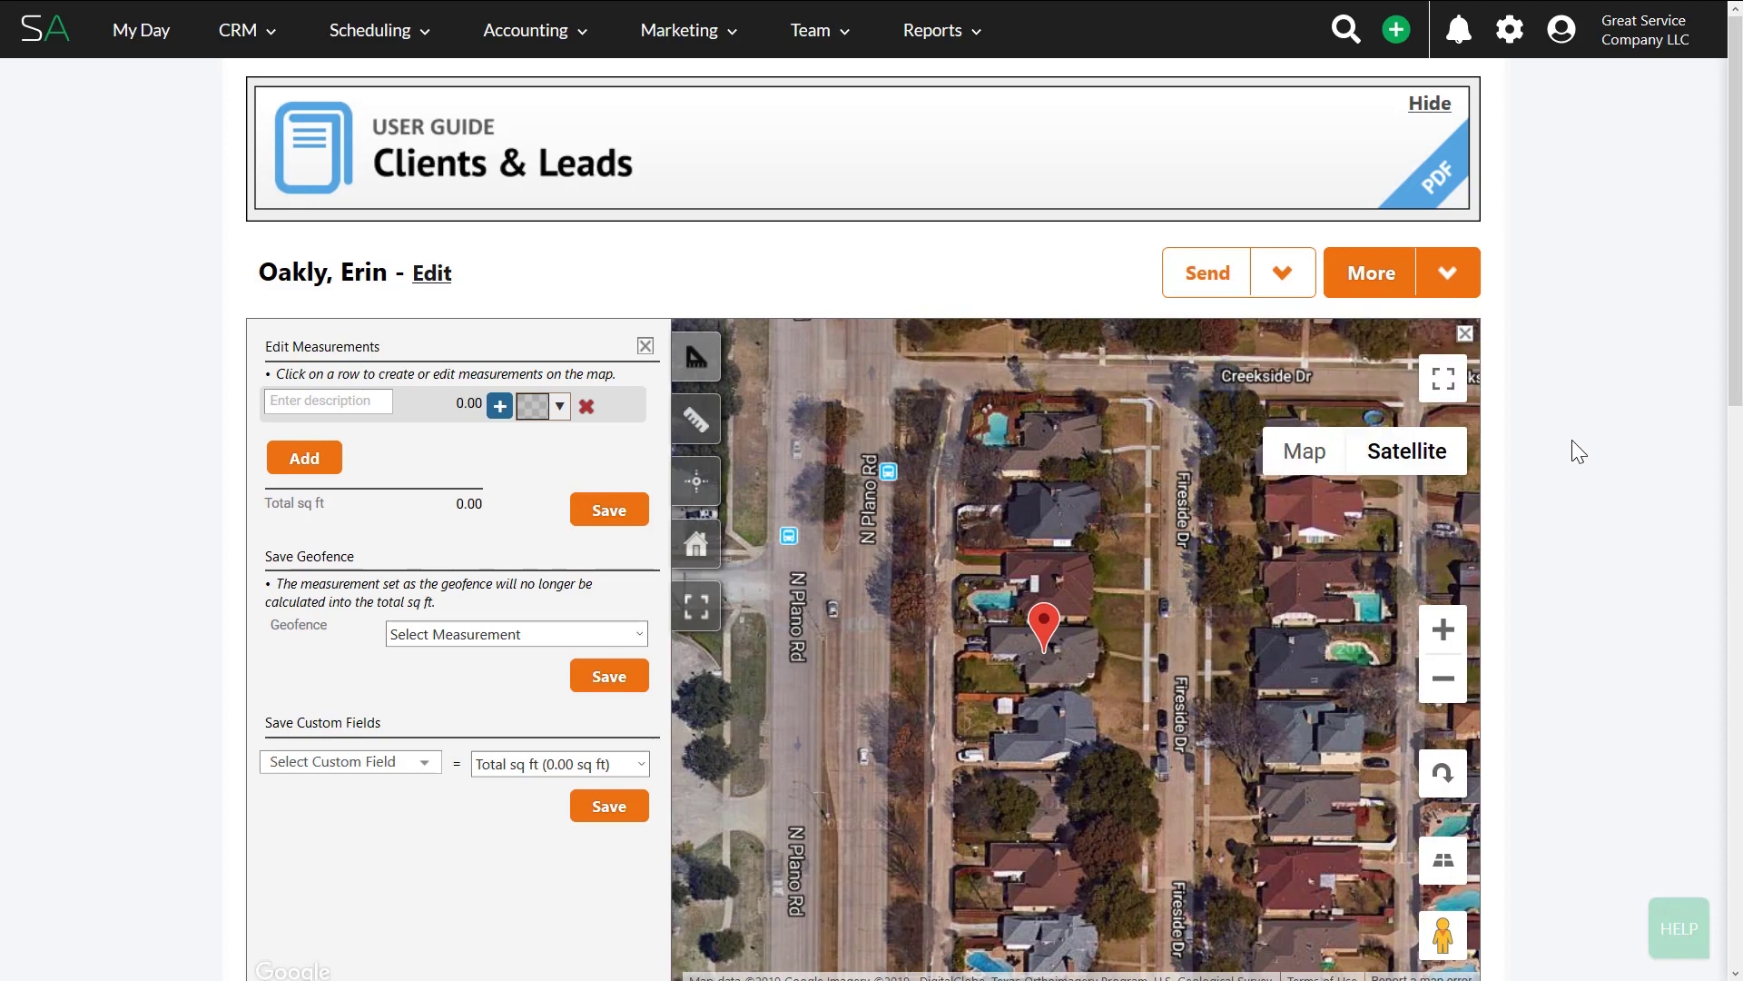
# Switch the client's property map from satellite imagery to the street map view
pyautogui.scroll(-2, 1571, 440)
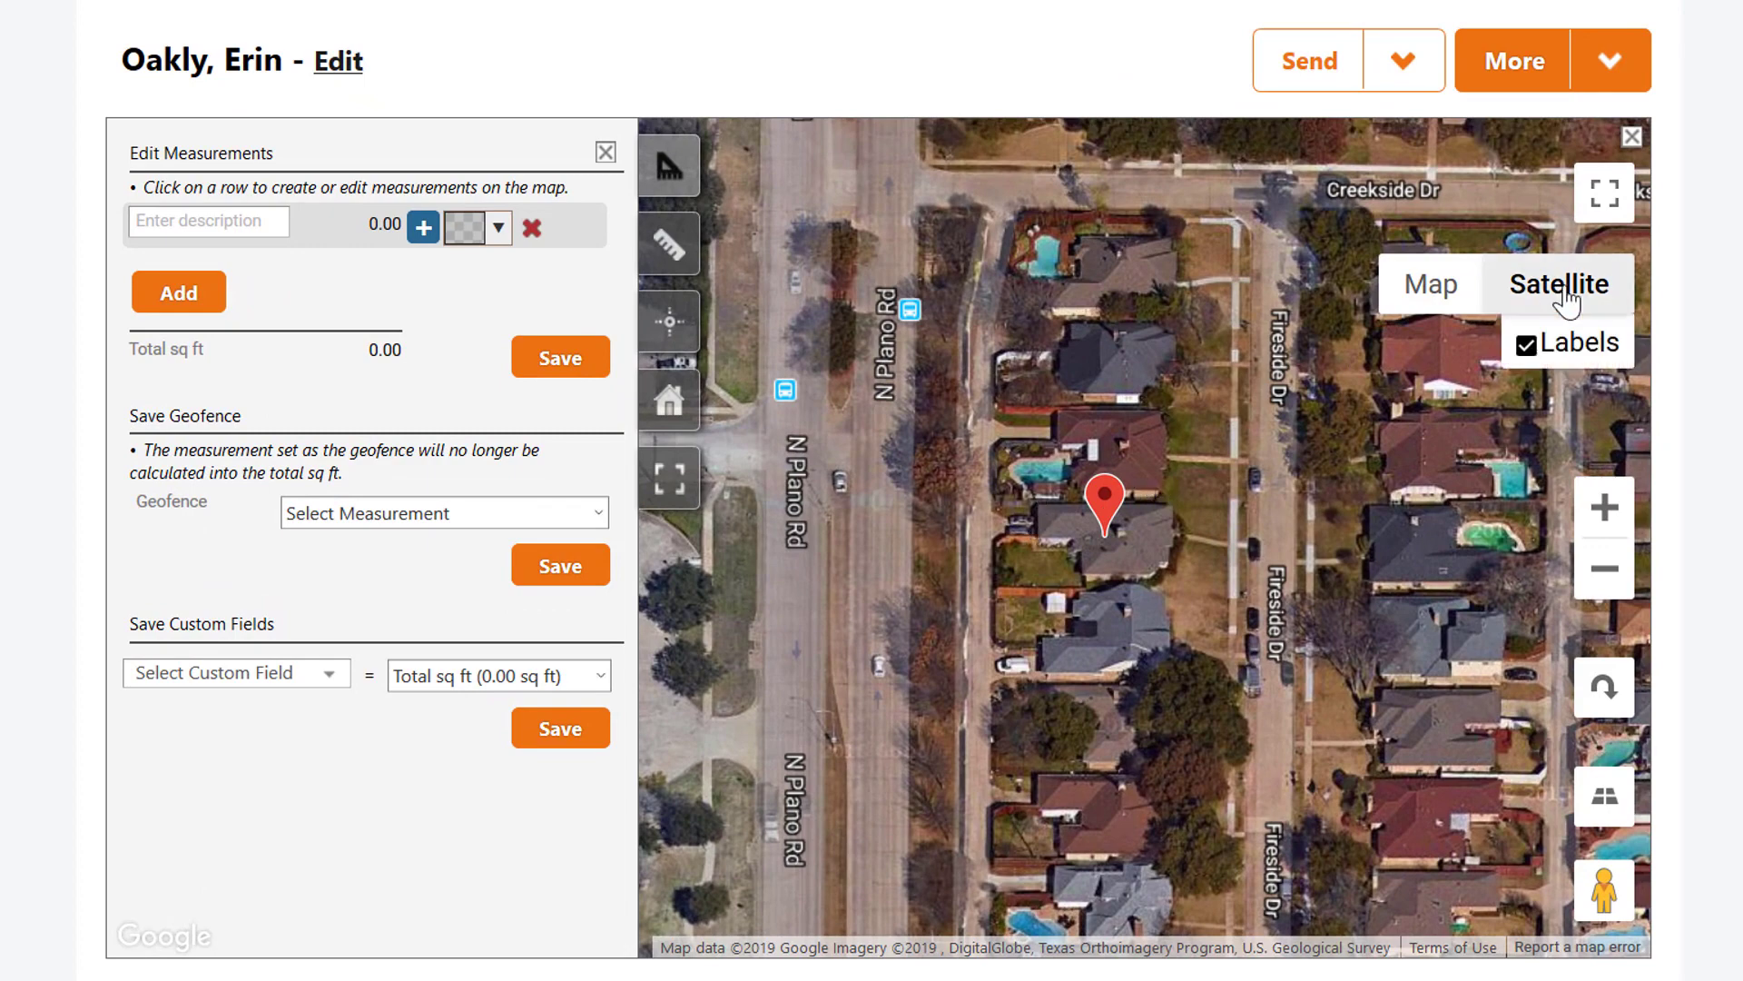
pyautogui.click(1446, 292)
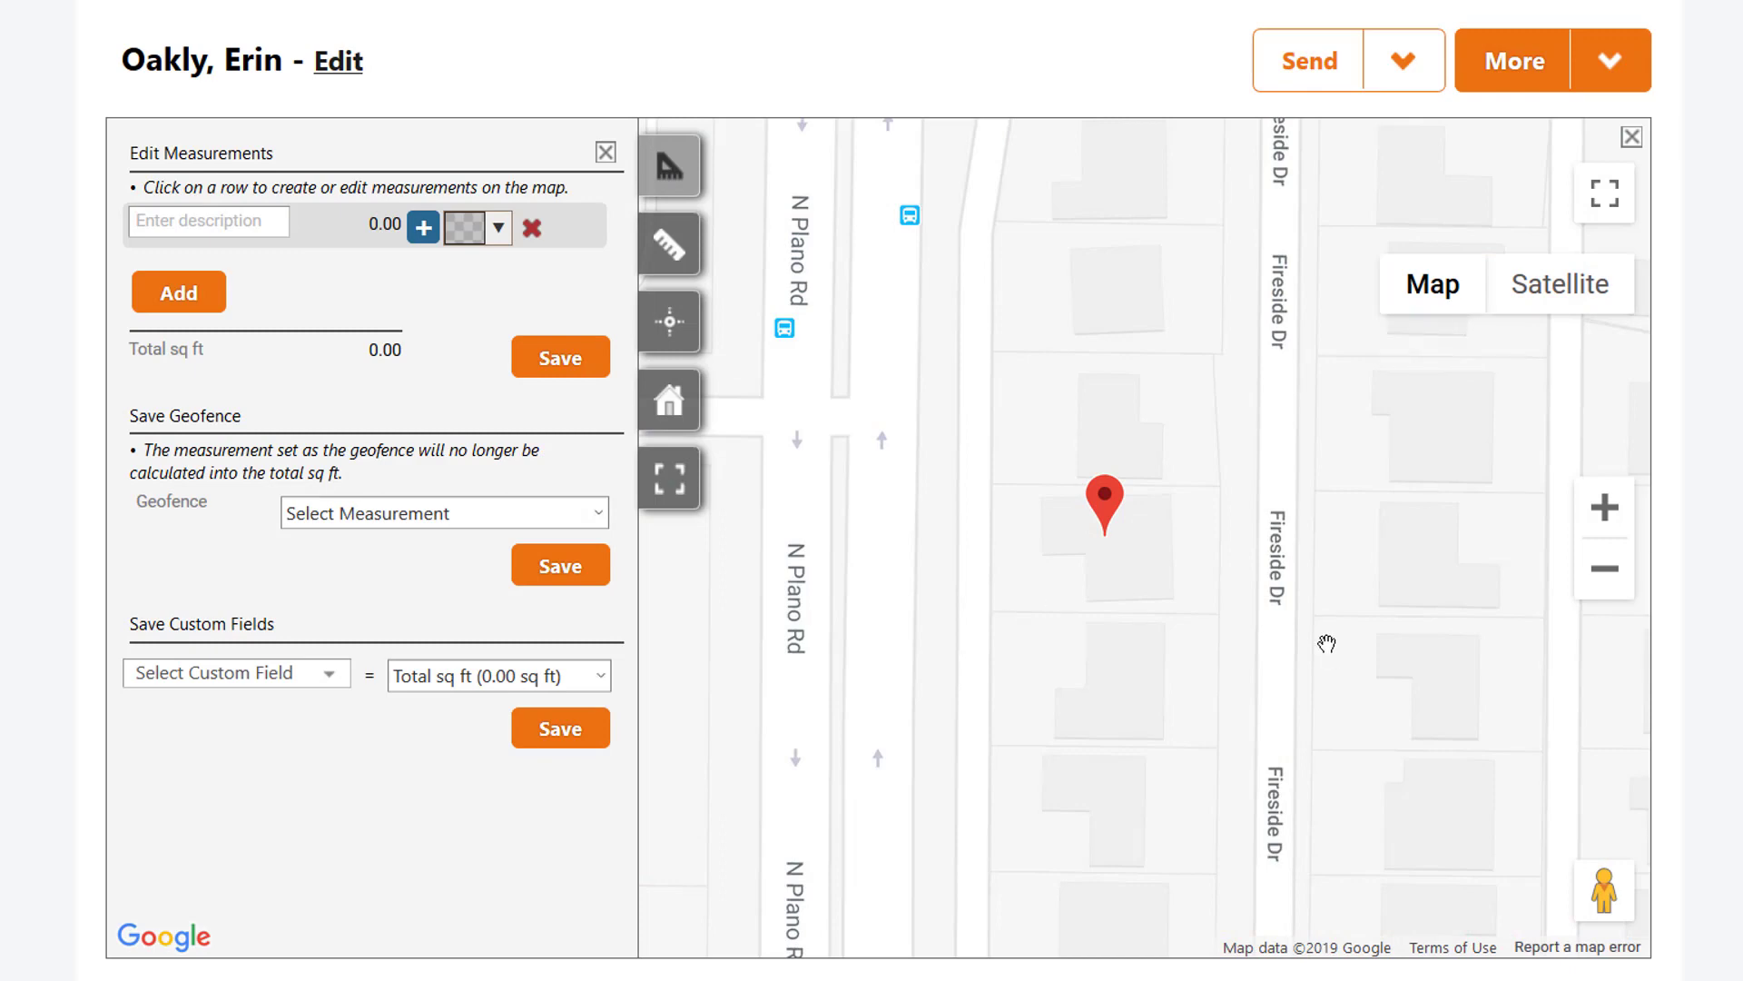
pyautogui.click(1498, 304)
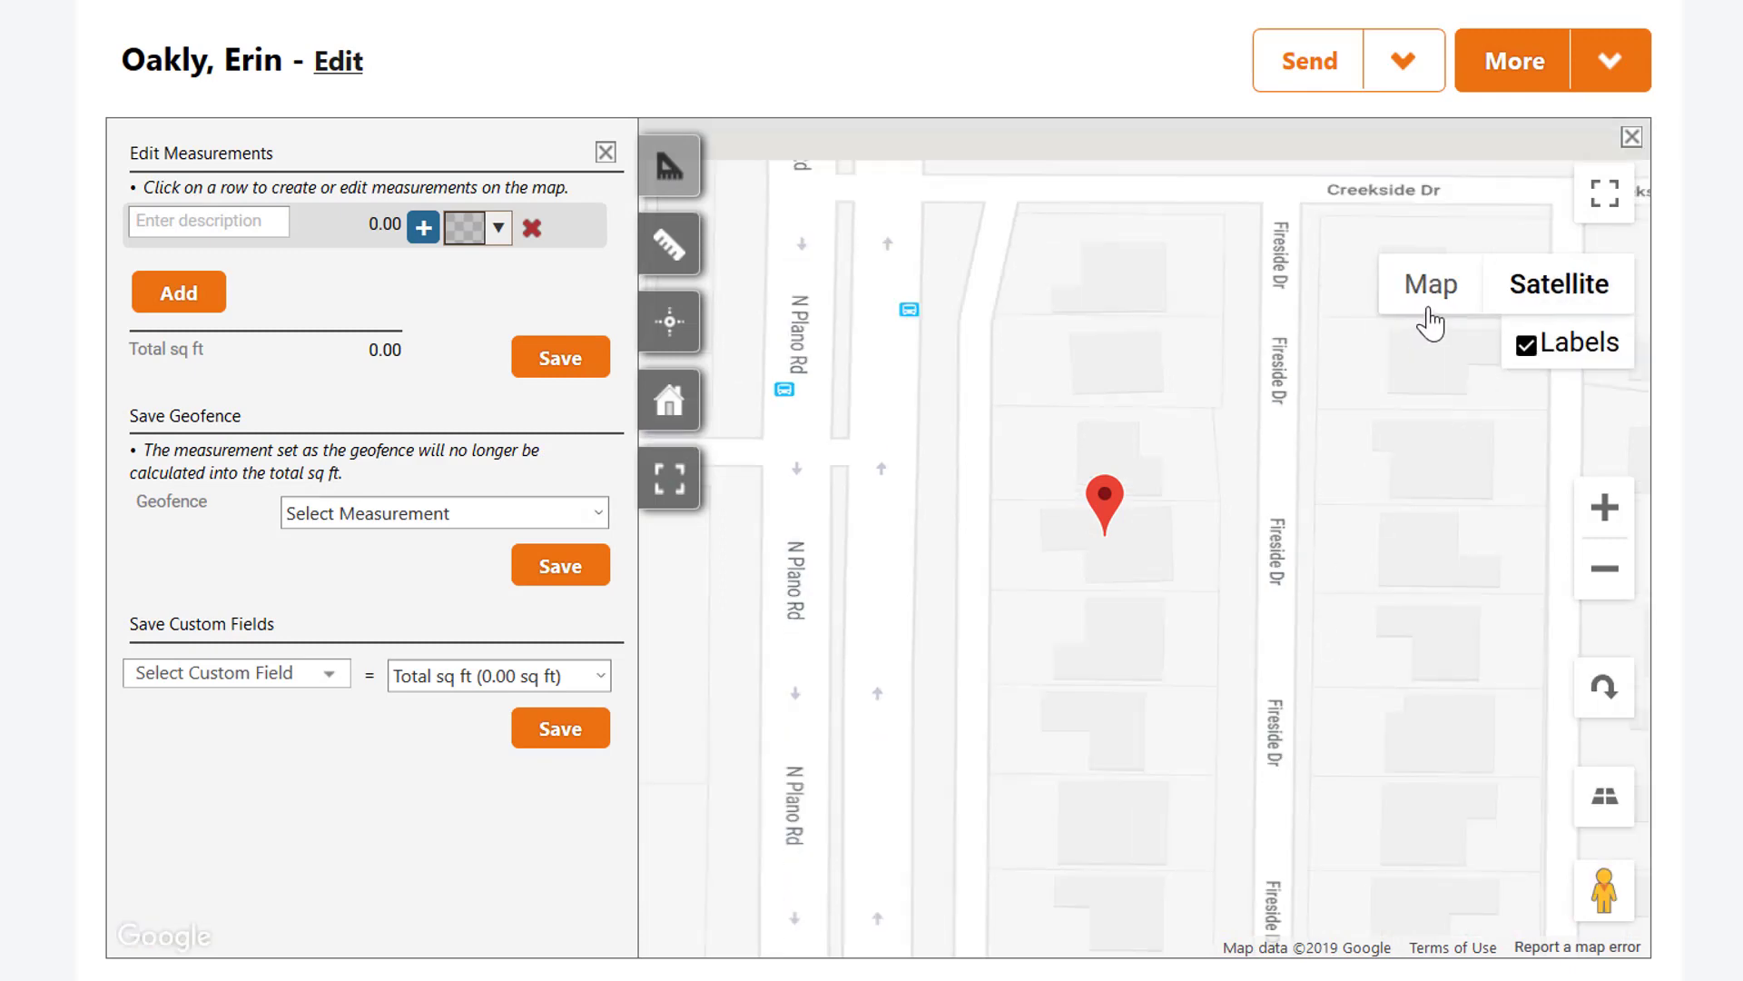
pyautogui.click(1428, 310)
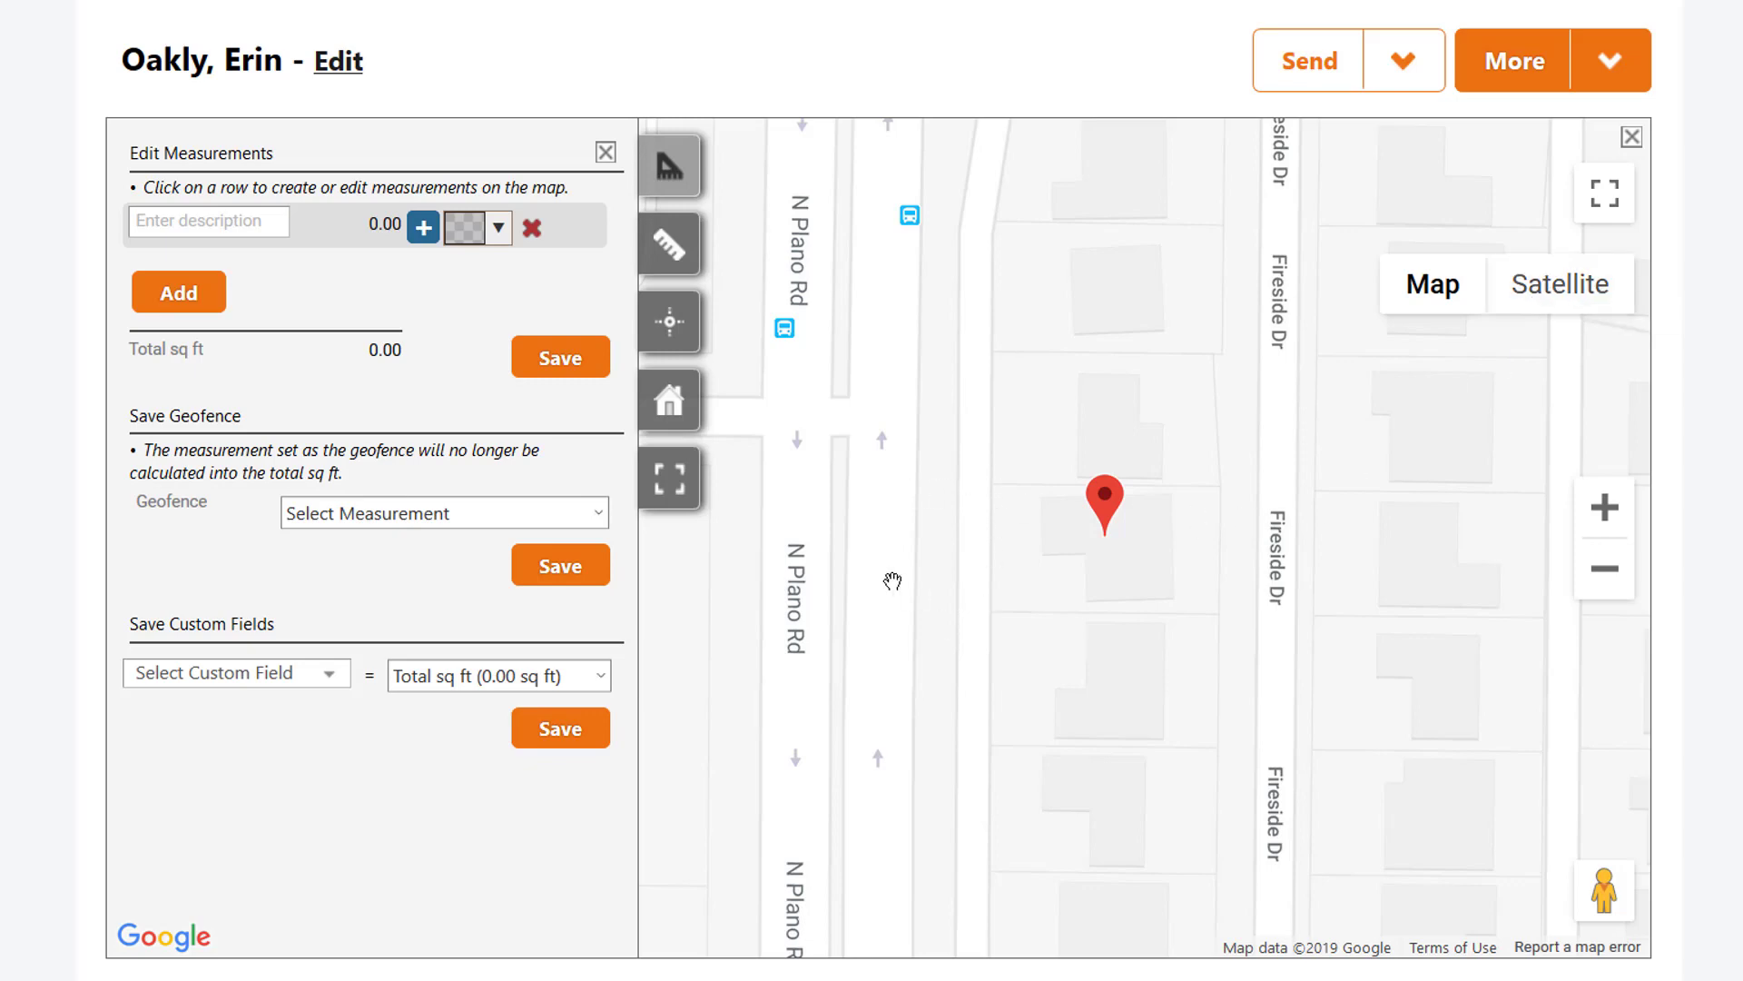
# Name the first measurement Lot Size and outline the marked property's four-cornered parcel, about 8750 sq ft
pyautogui.click(255, 221)
pyautogui.write('L')
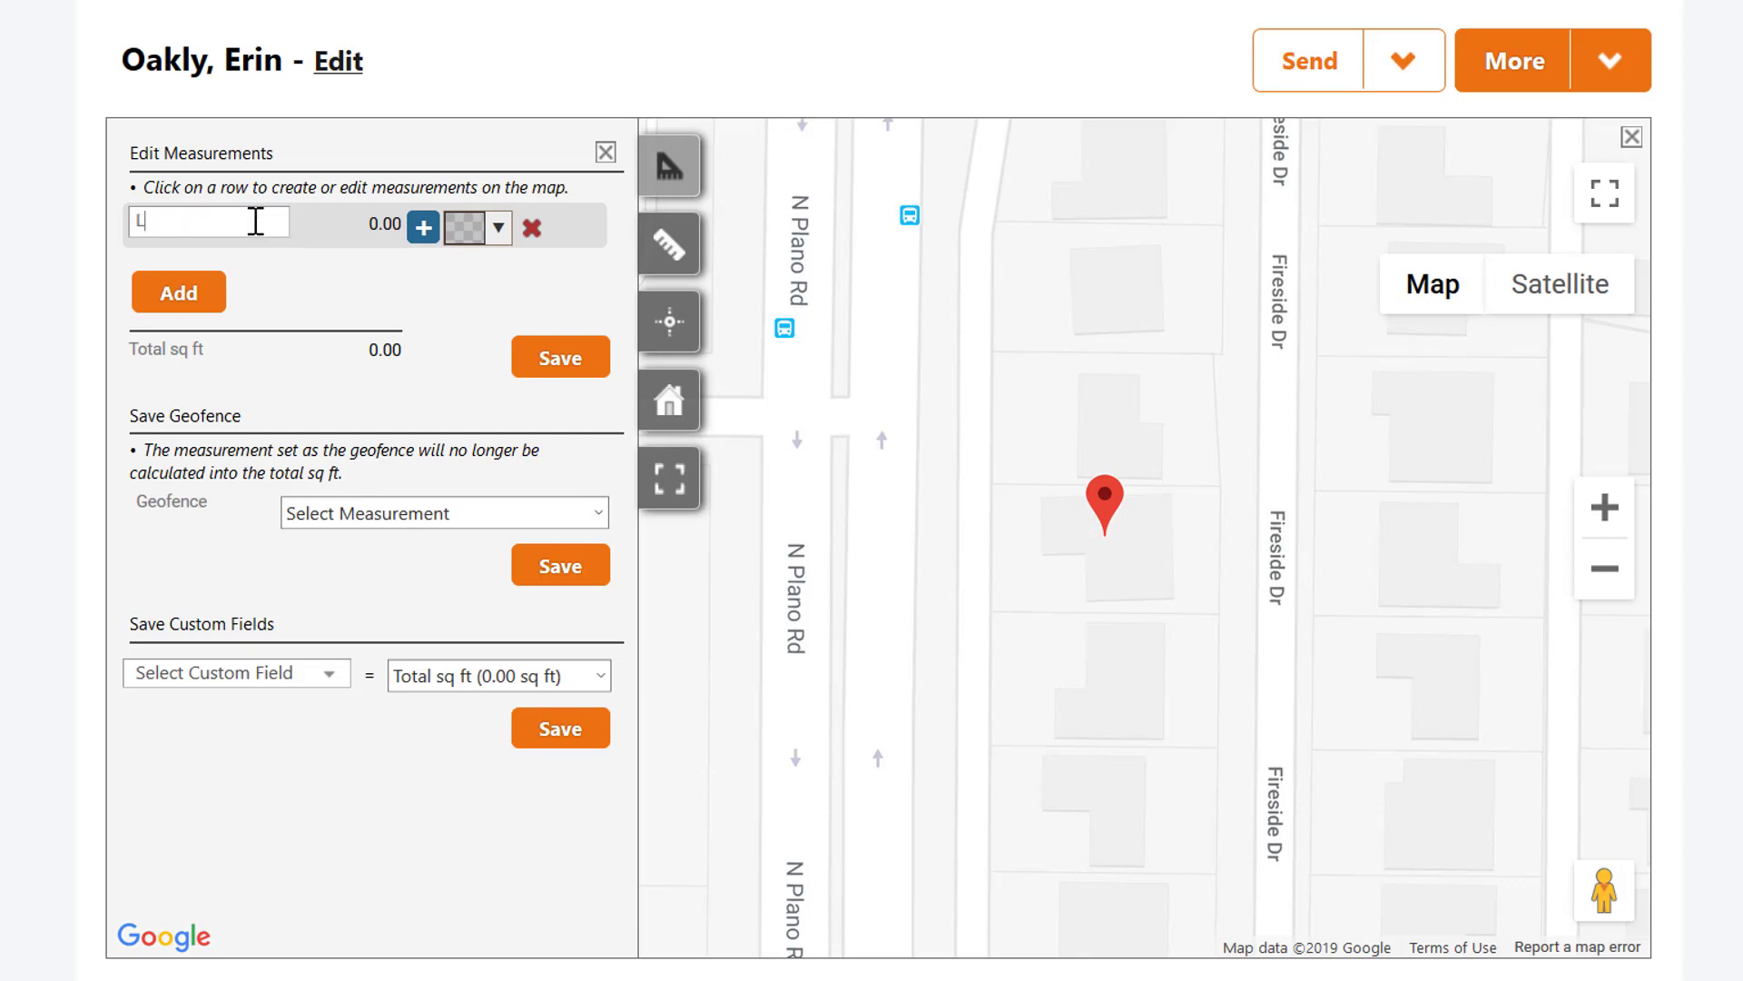
pyautogui.write('ot Size')
pyautogui.click(991, 484)
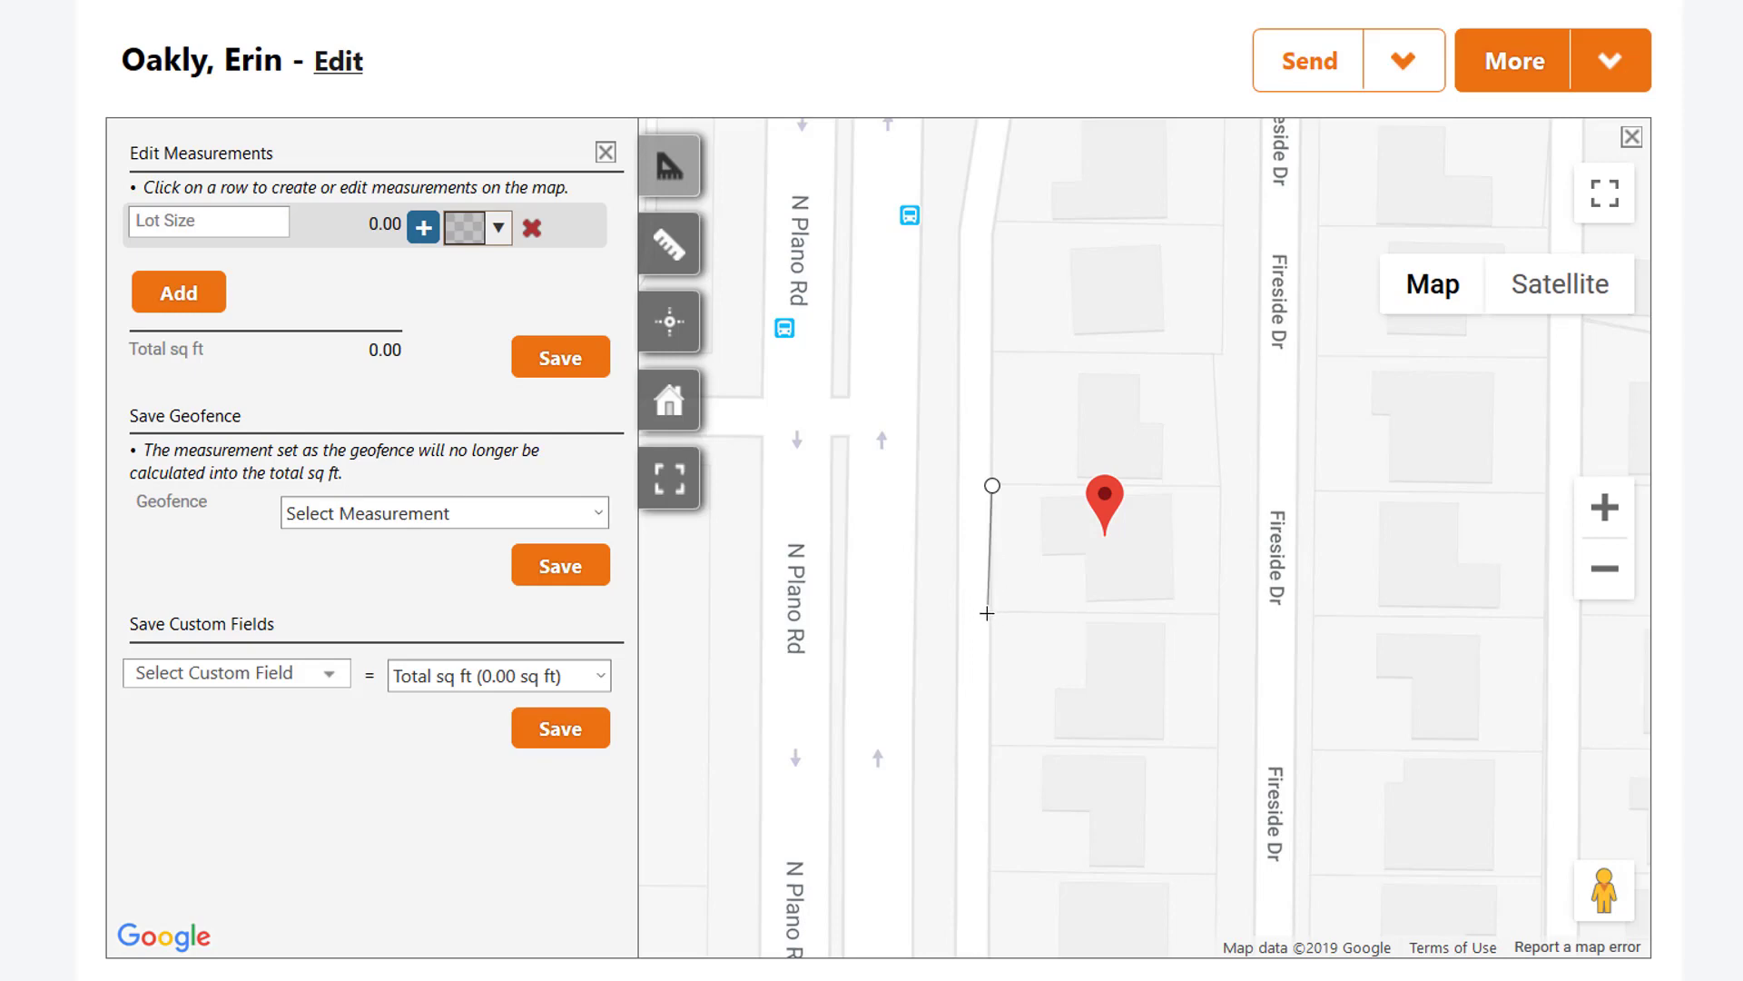
pyautogui.click(990, 610)
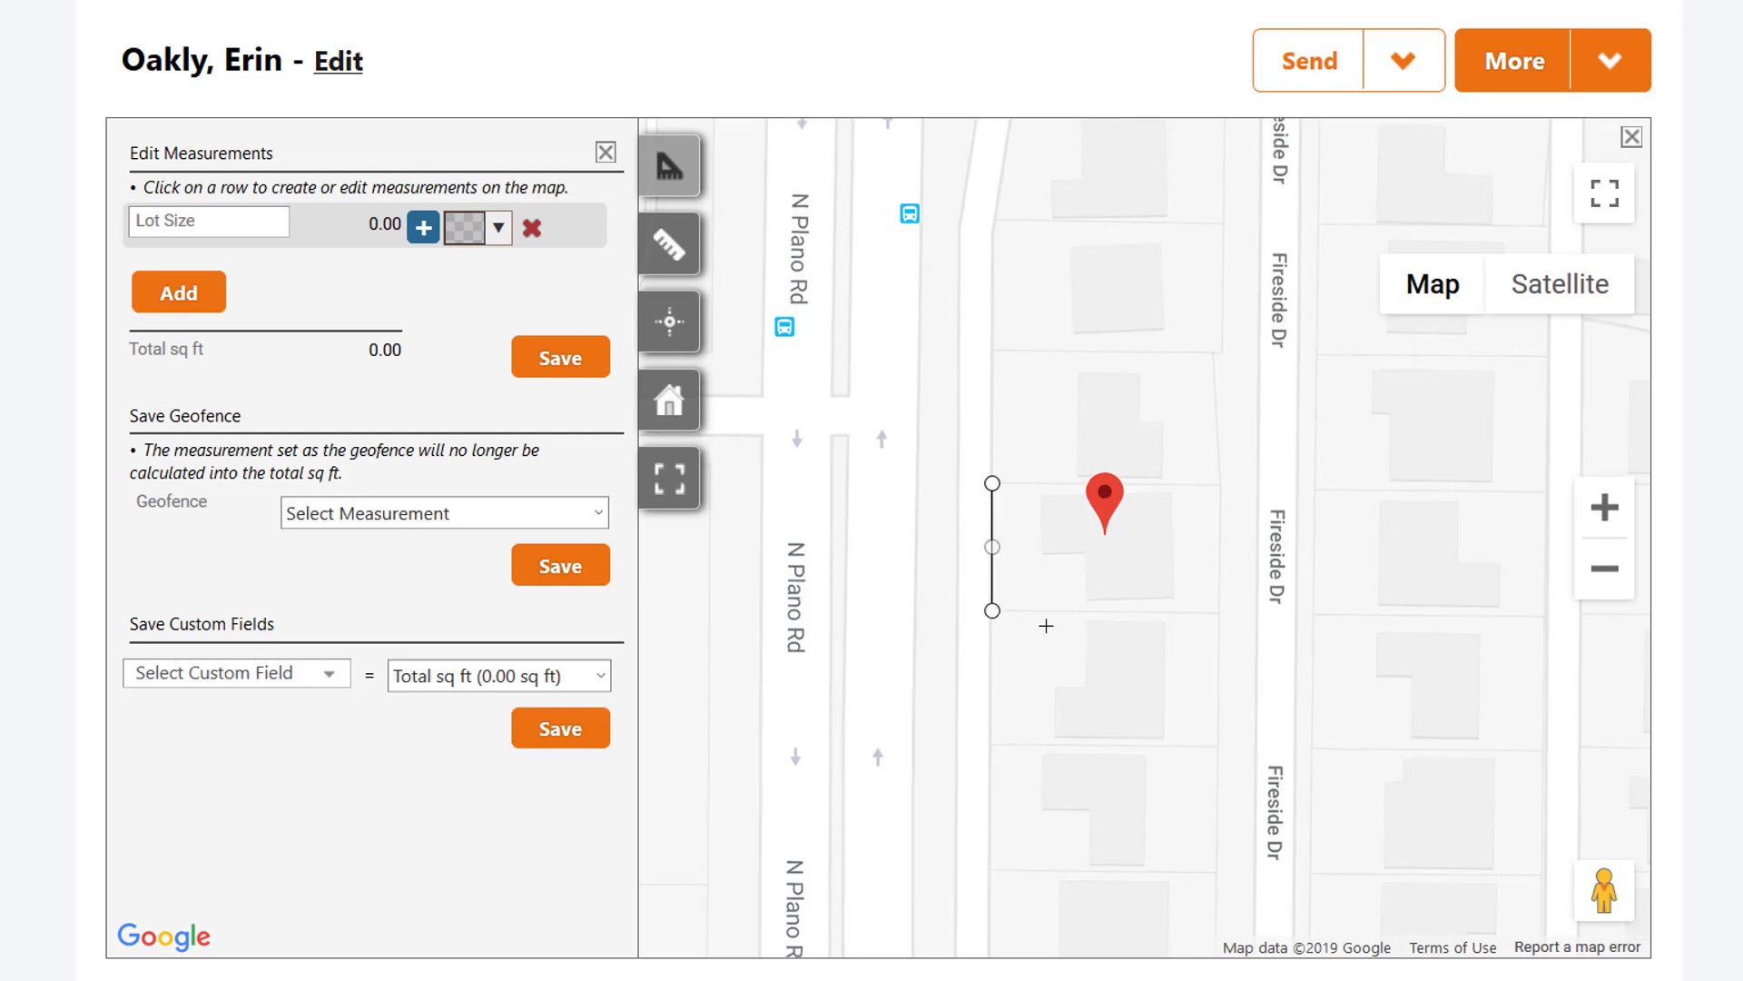
pyautogui.click(1222, 617)
pyautogui.click(1223, 485)
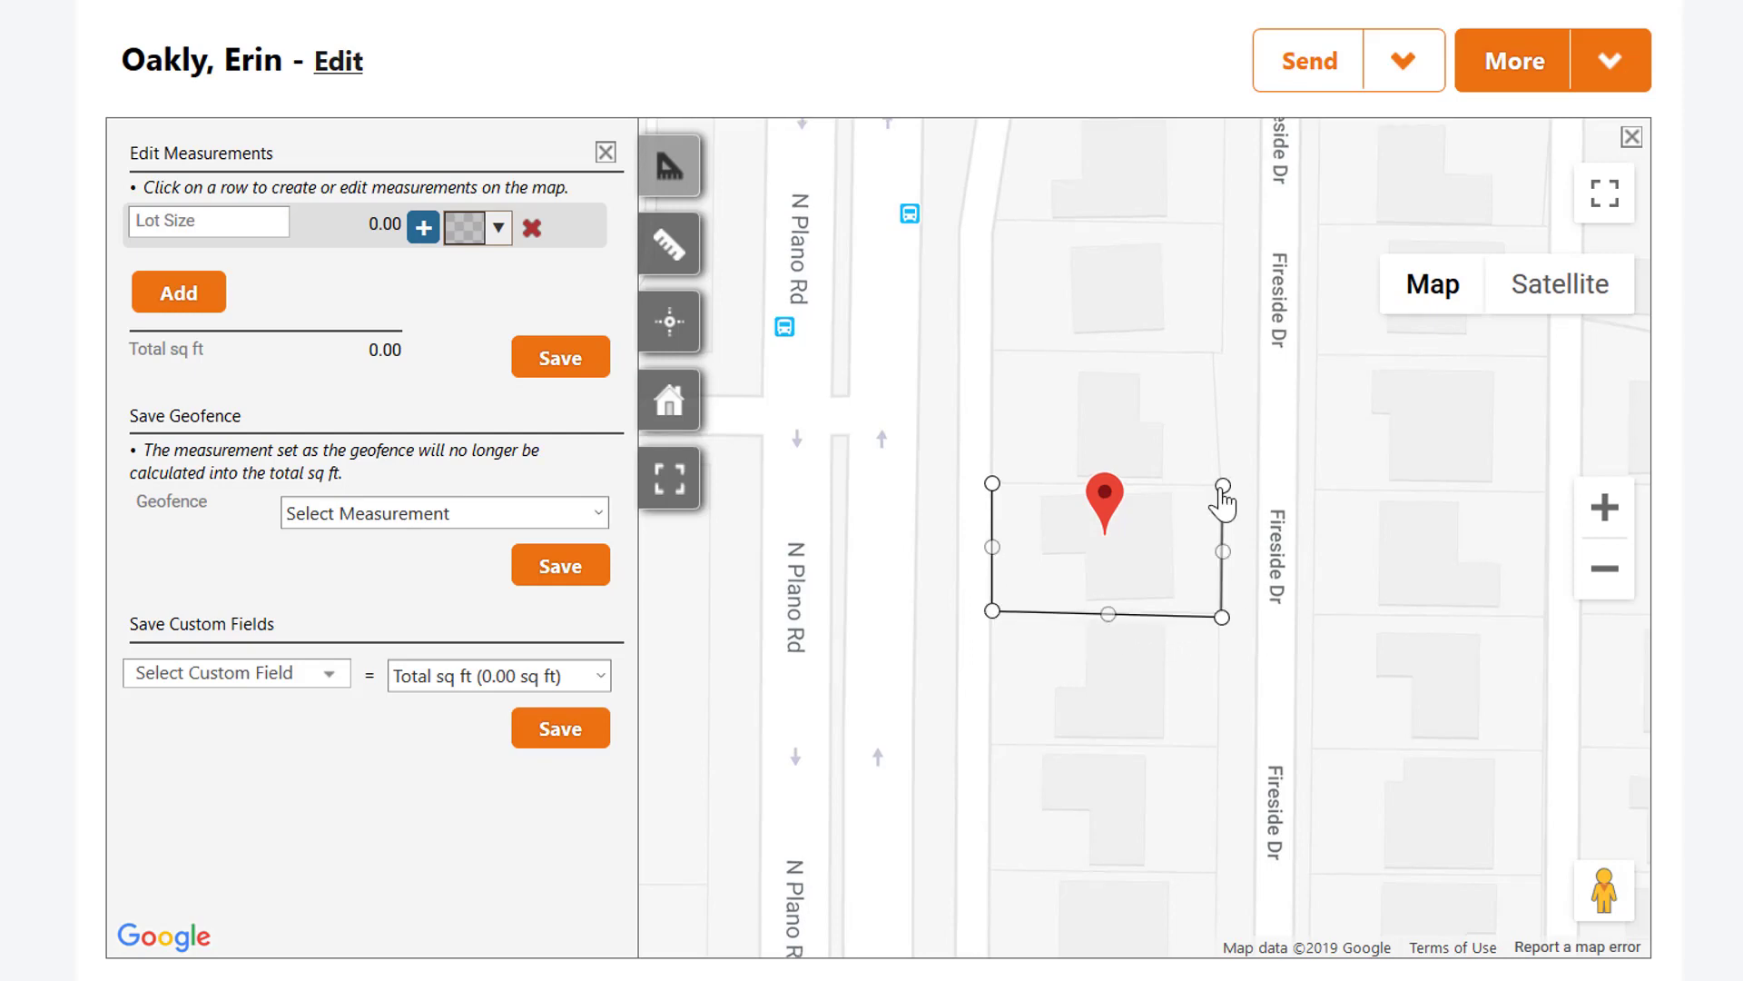
pyautogui.click(992, 483)
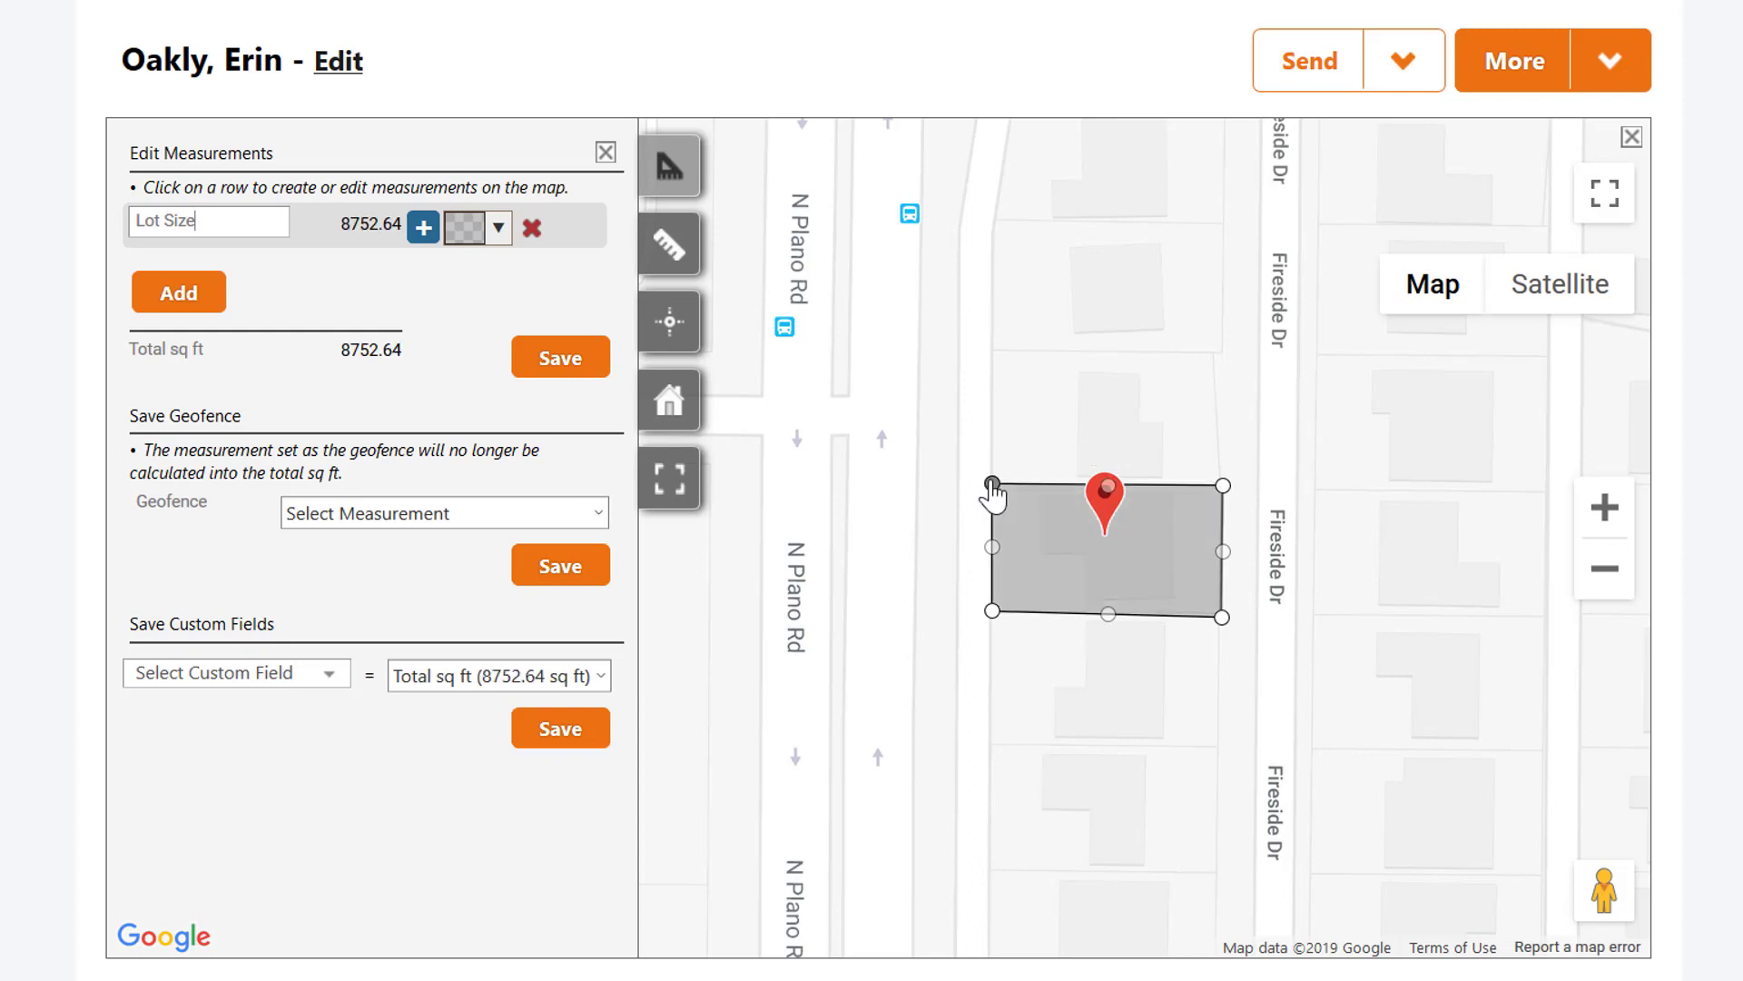
# Add a point midway along the lot outline's west edge and align its two south corners with the parcel line
pyautogui.click(993, 548)
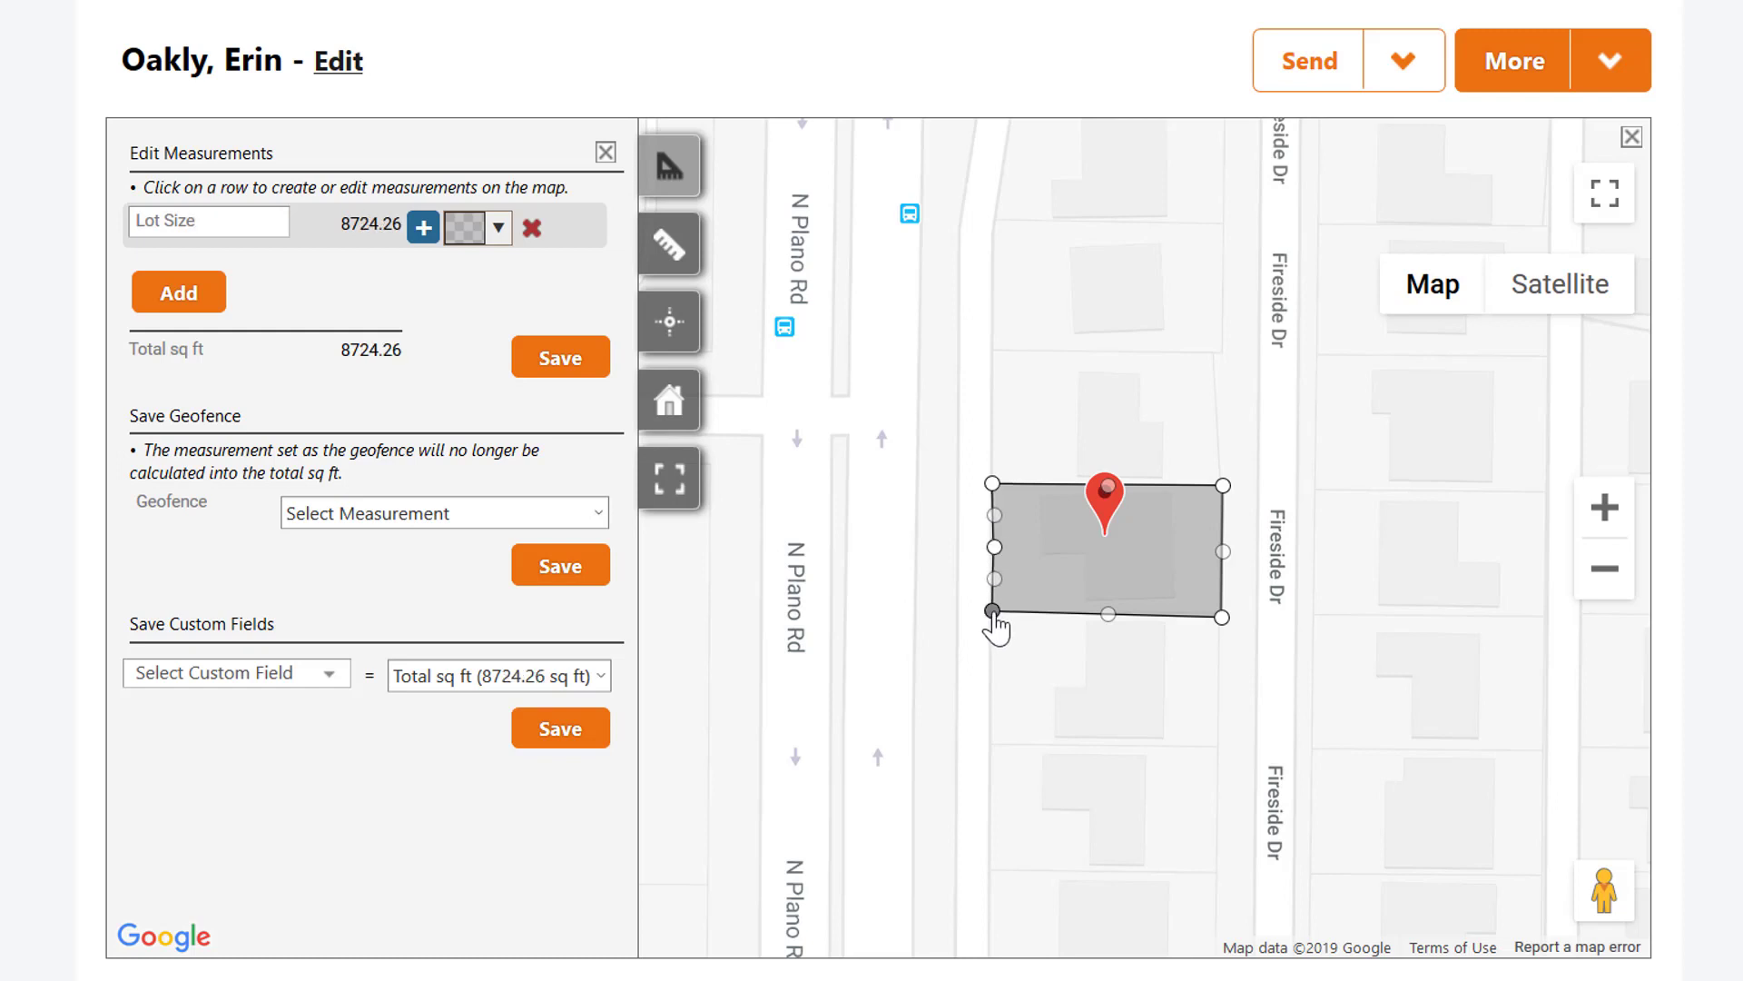
pyautogui.moveTo(992, 611); pyautogui.dragTo(993, 614)
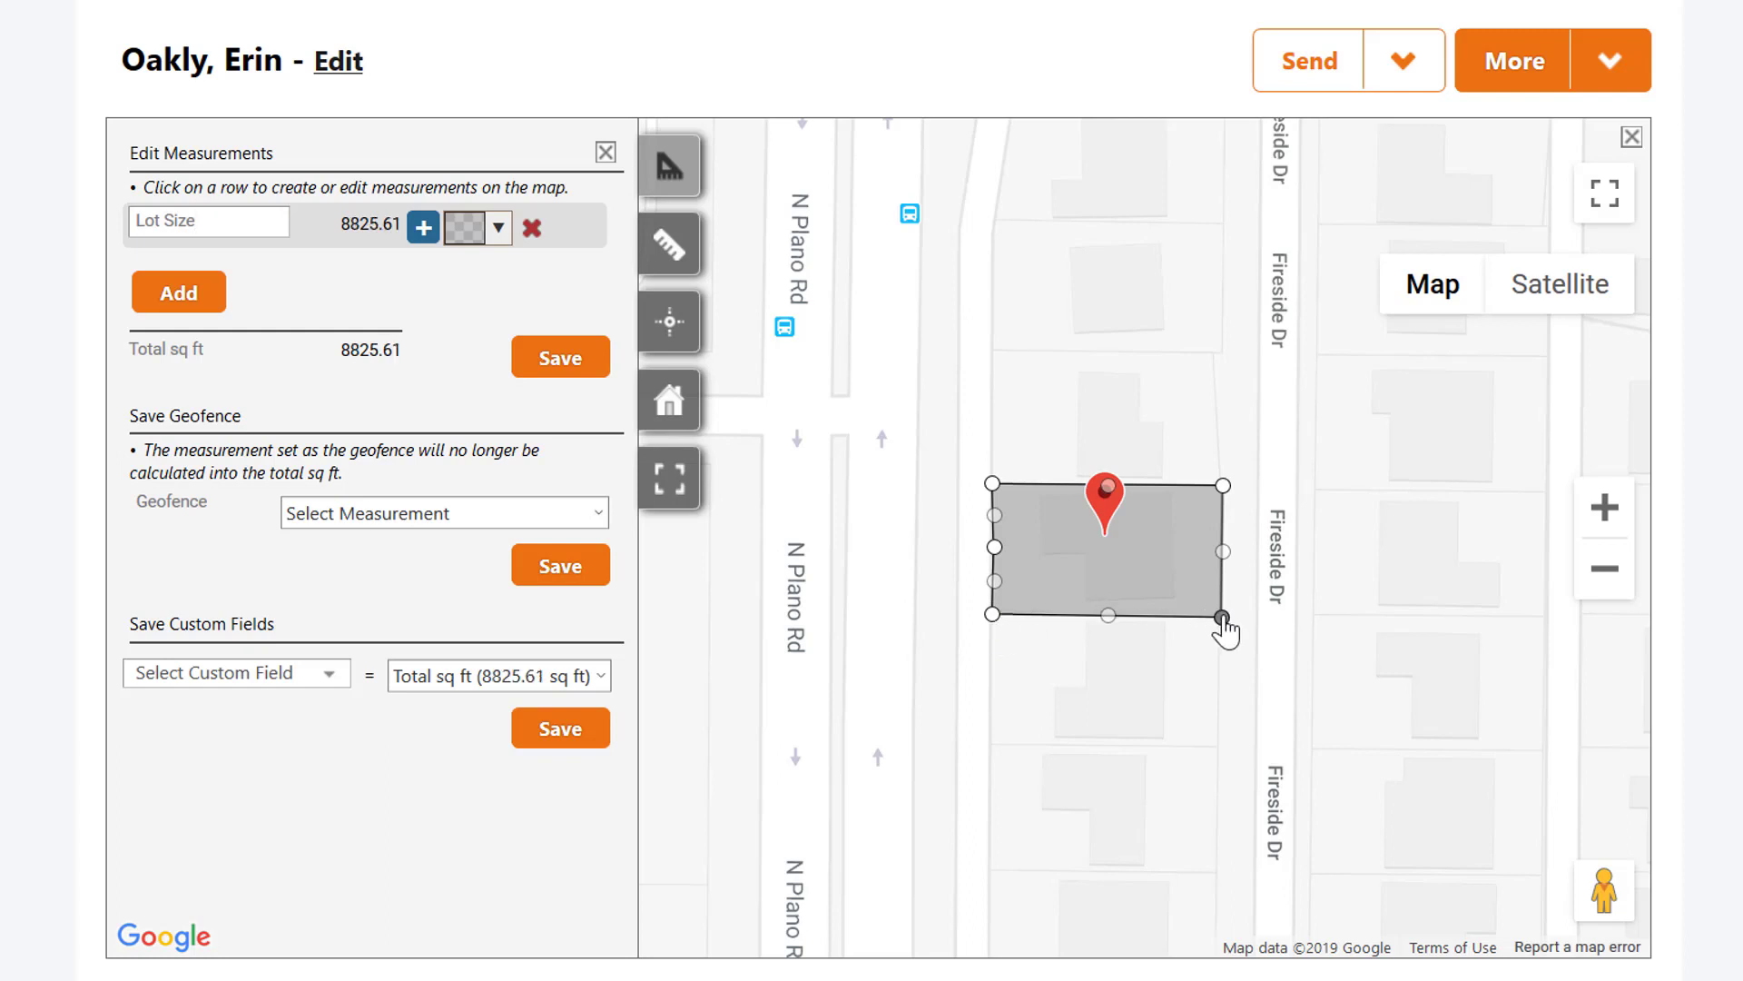
pyautogui.moveTo(1223, 619); pyautogui.dragTo(1222, 615)
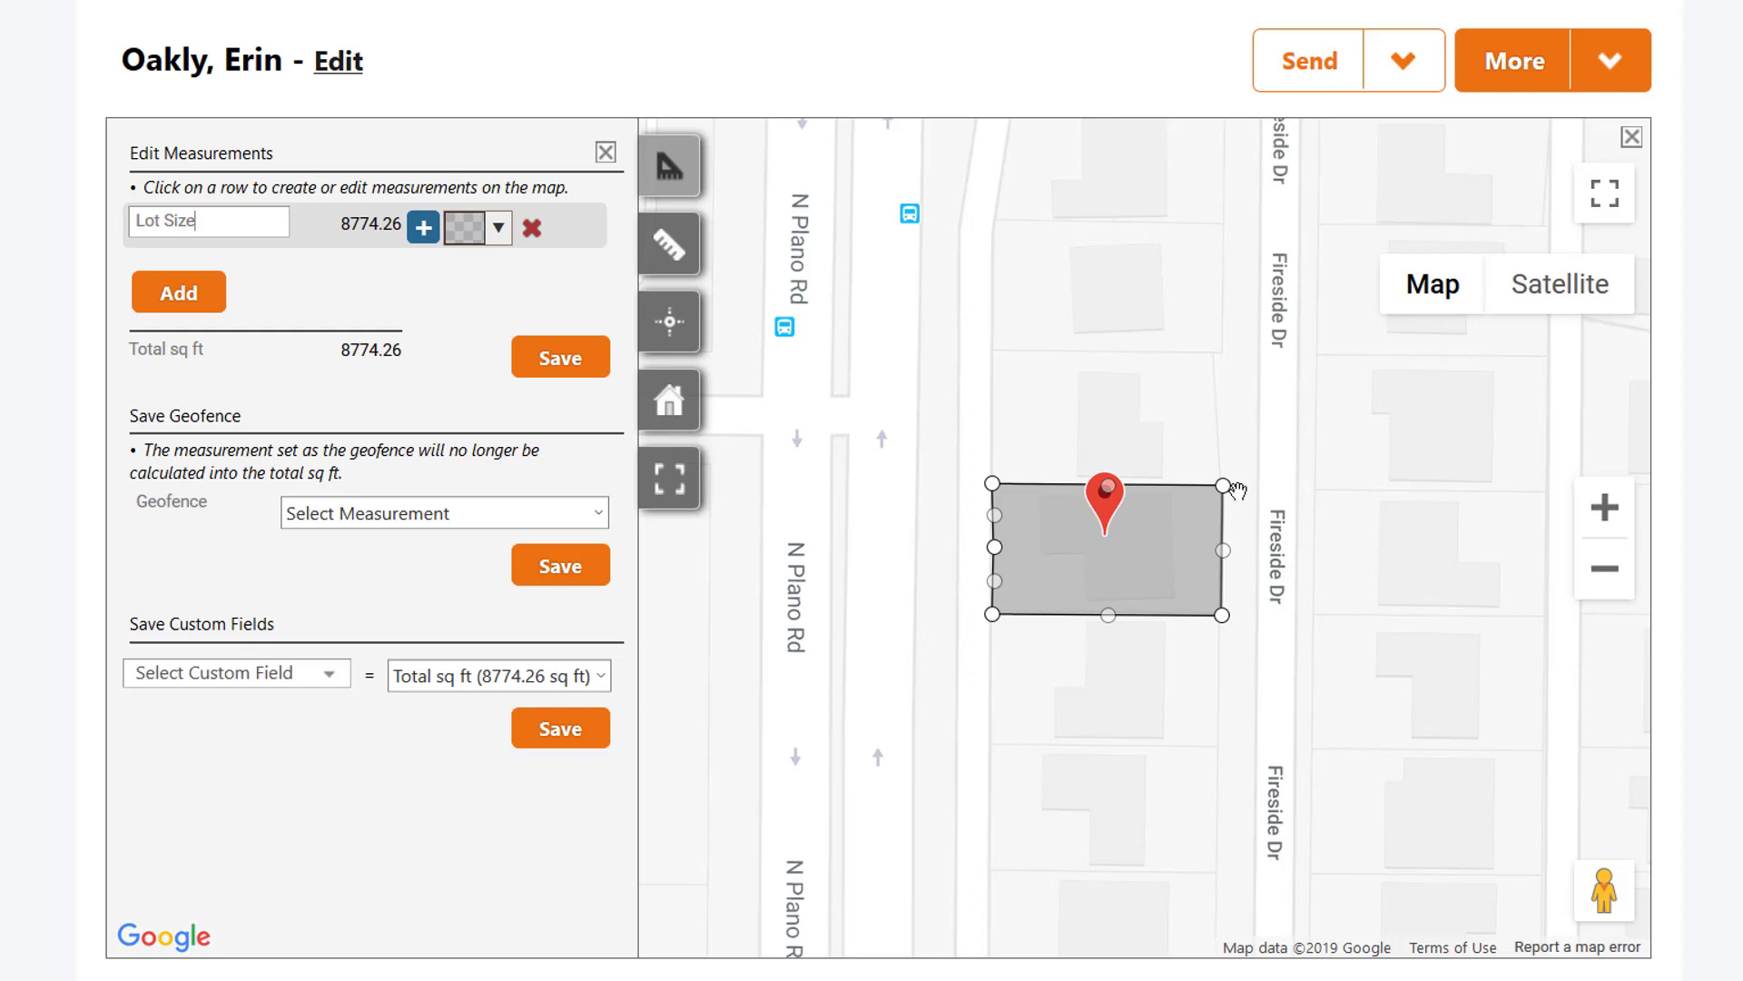
# Show satellite imagery and extend the lot outline's two east corners past the sidewalk to the street, covering about 9650 sq ft
pyautogui.moveTo(1435, 295)
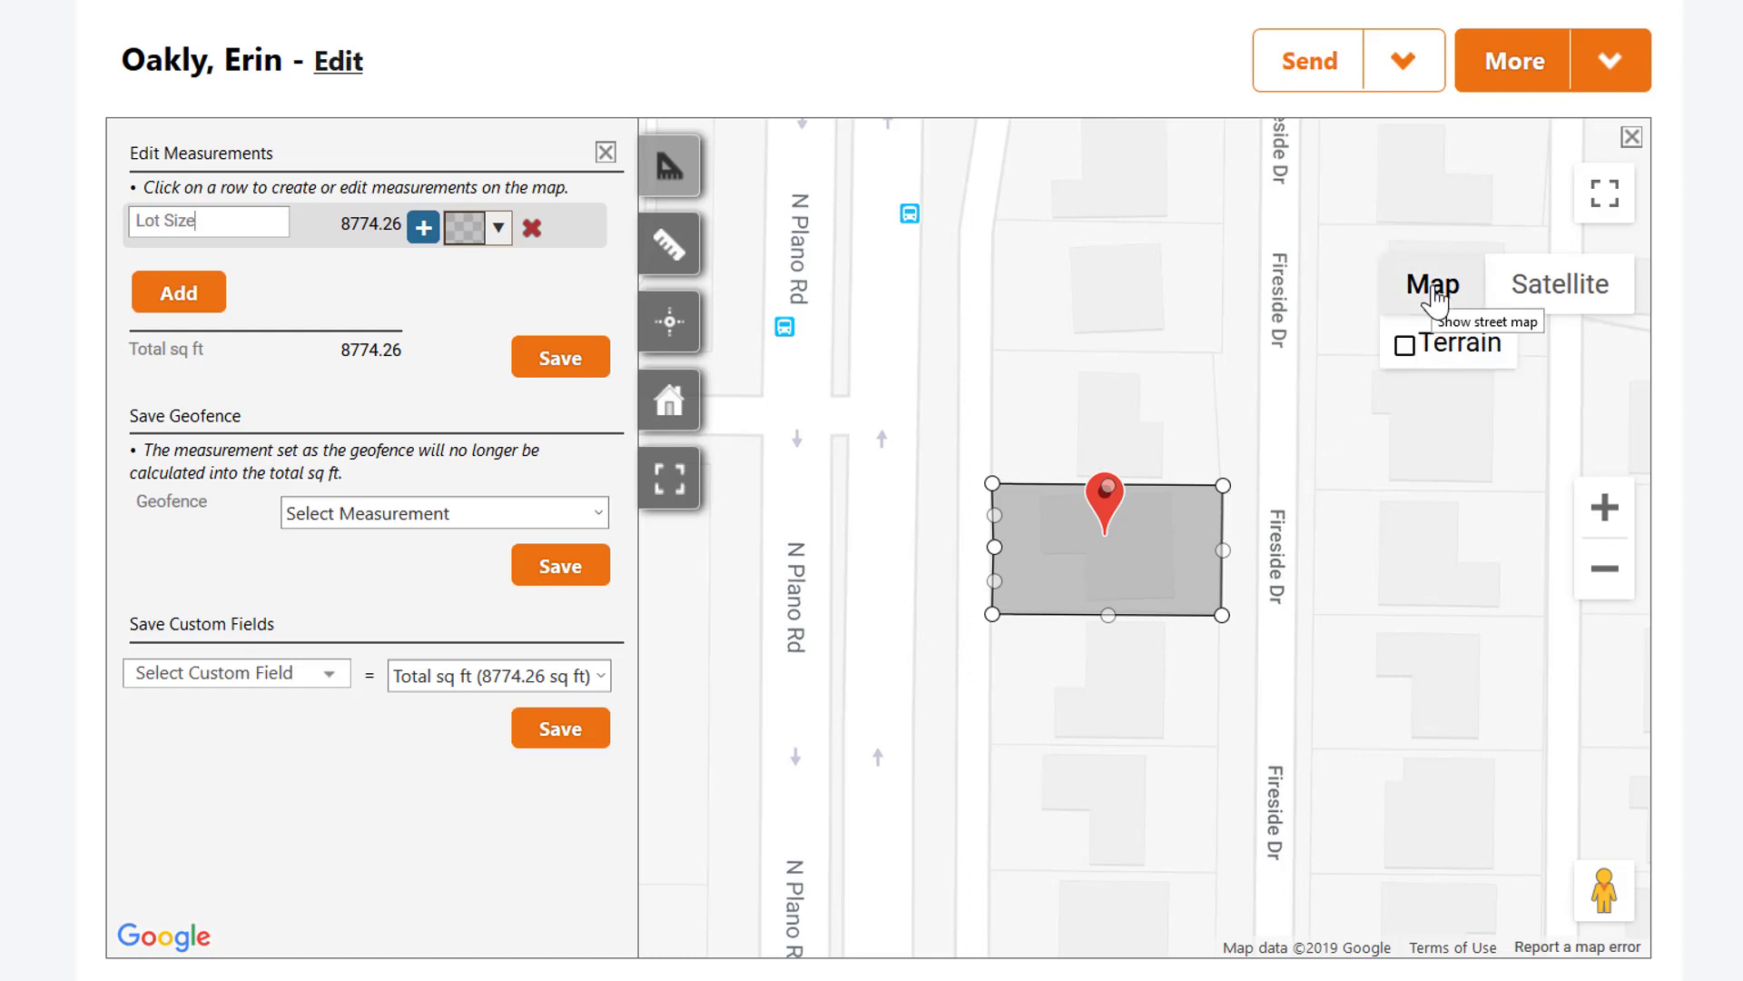
pyautogui.click(1569, 302)
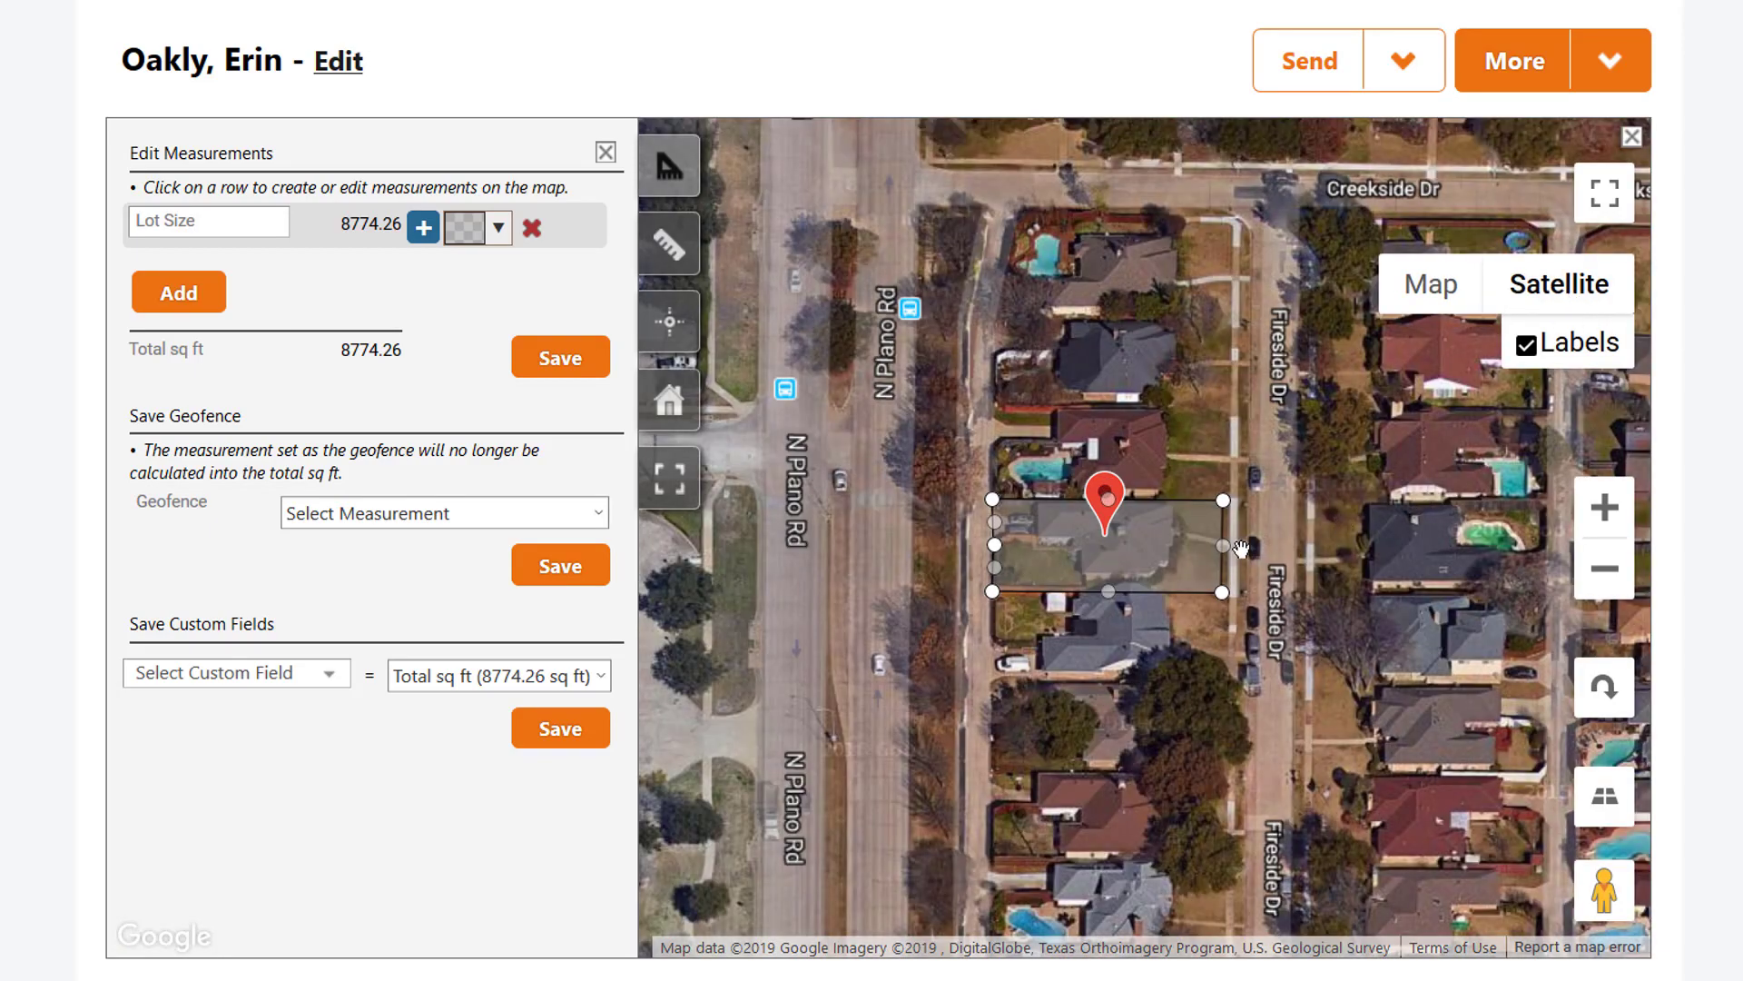
pyautogui.click(1607, 506)
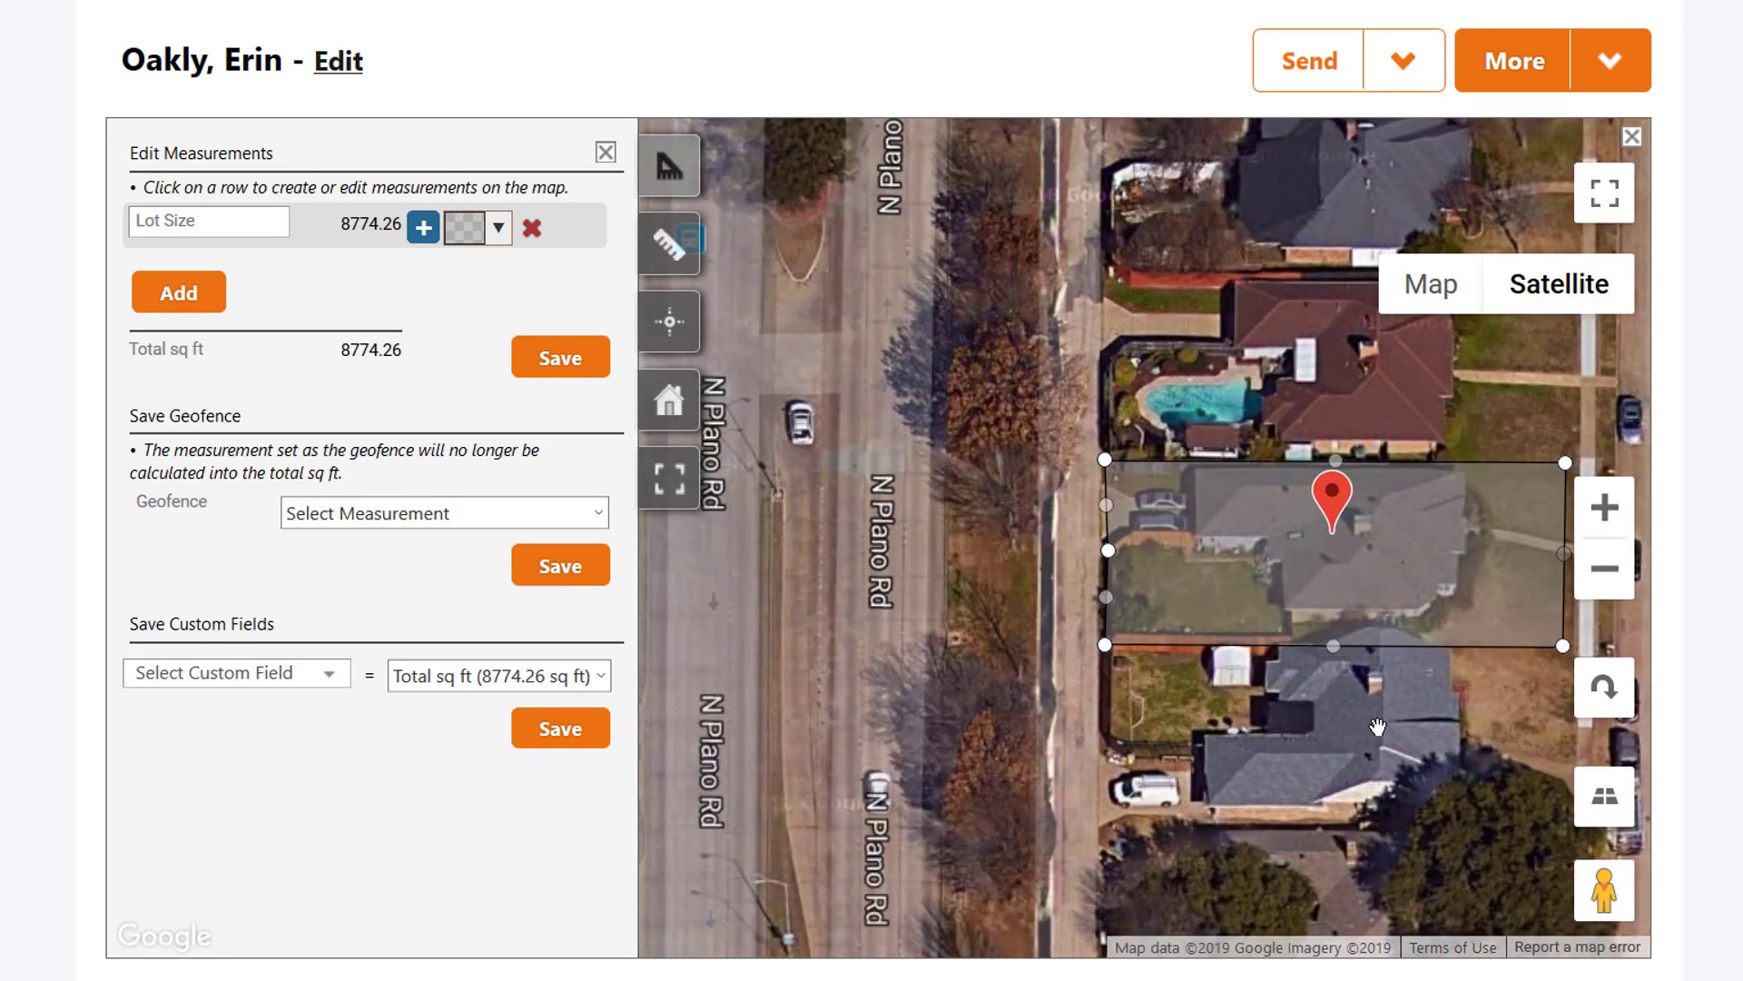
pyautogui.moveTo(1502, 646); pyautogui.dragTo(1203, 674)
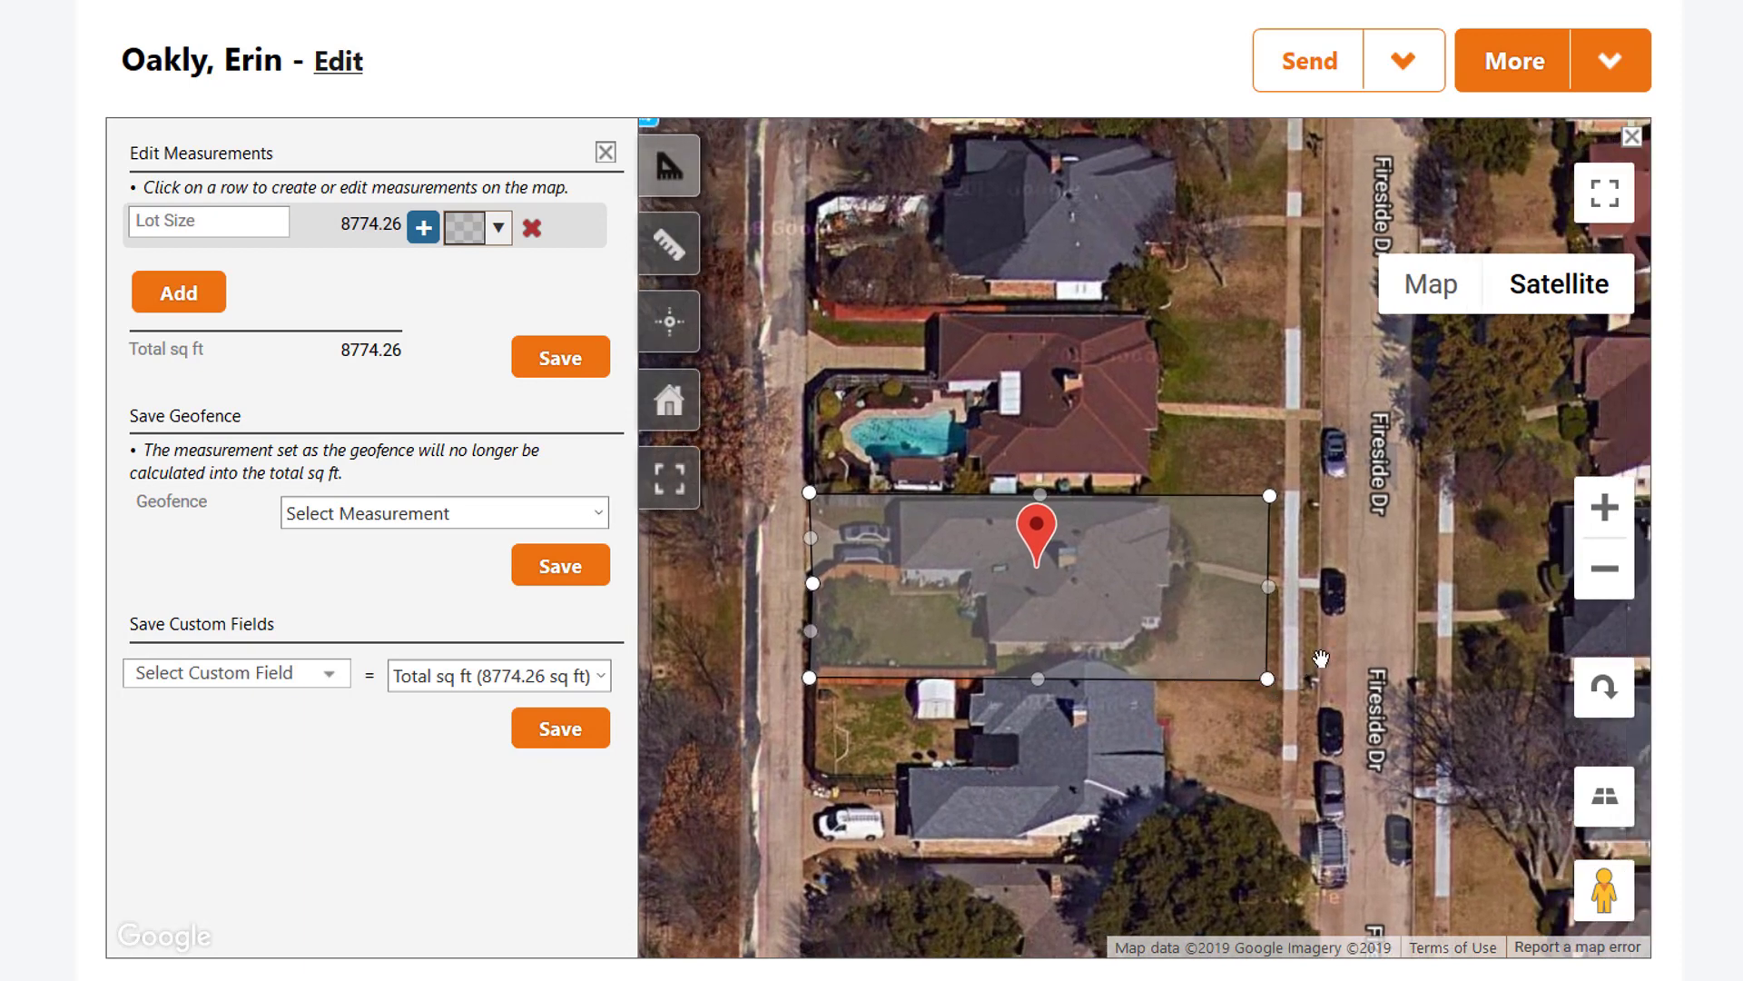
pyautogui.moveTo(1271, 497); pyautogui.dragTo(1318, 499)
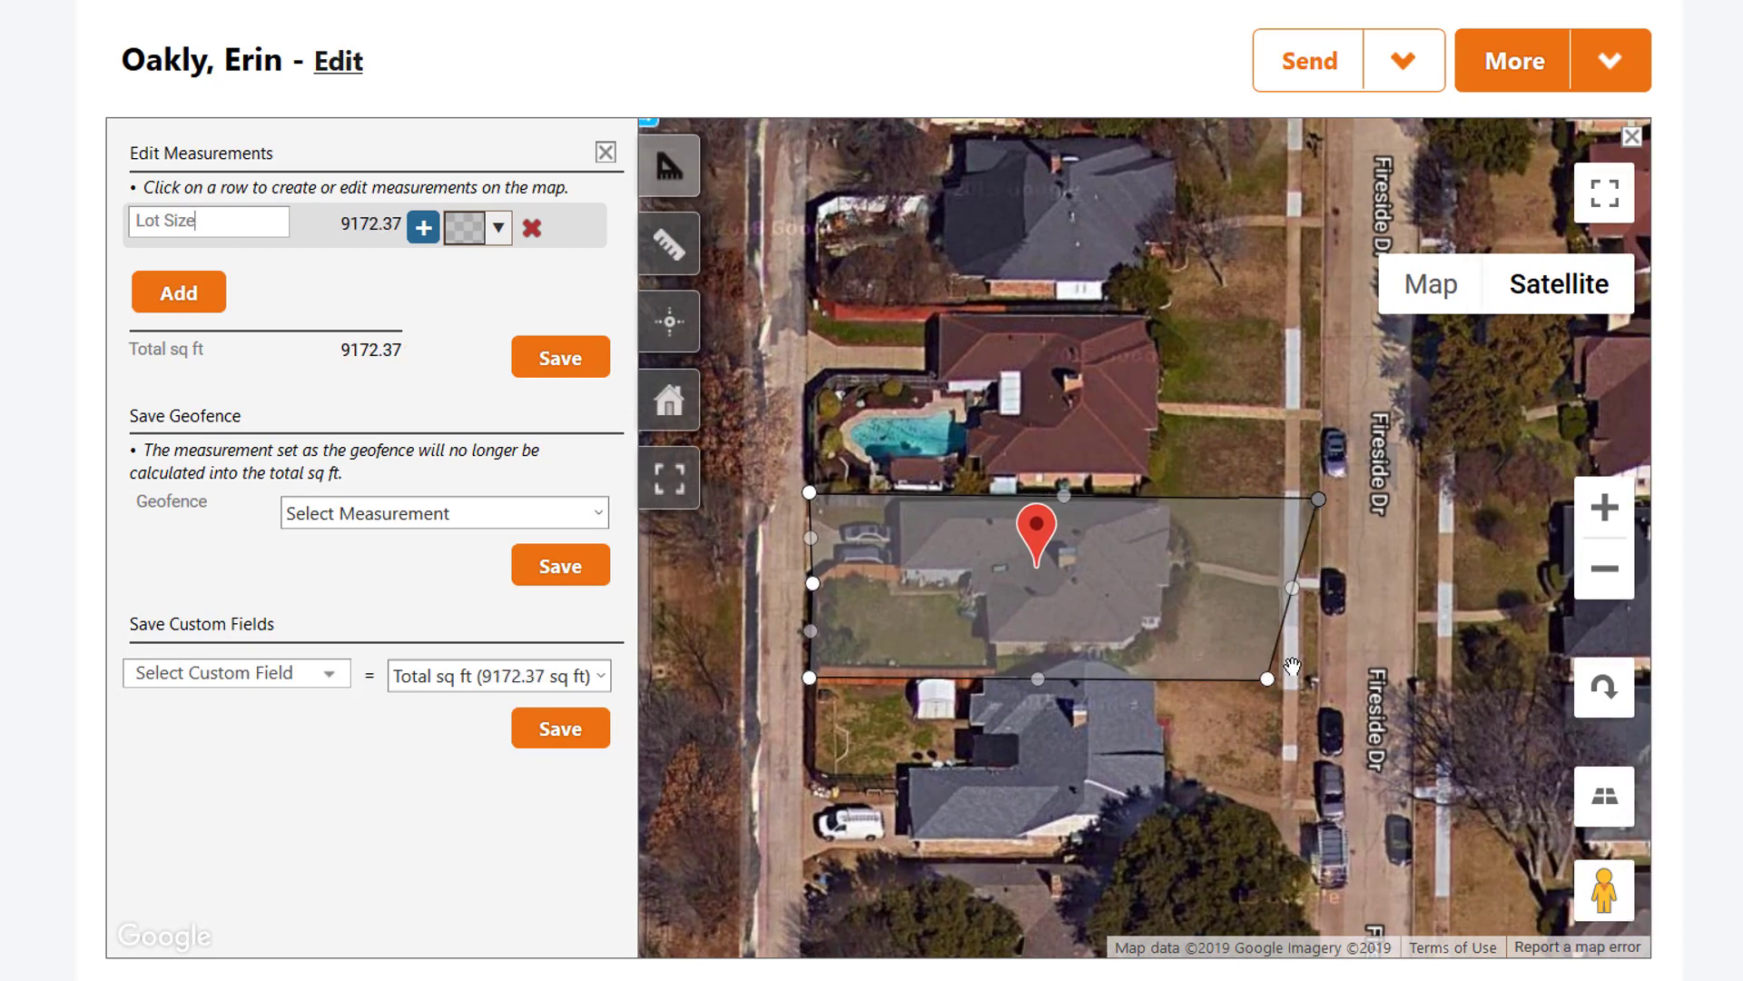
pyautogui.moveTo(1267, 678); pyautogui.dragTo(1333, 683)
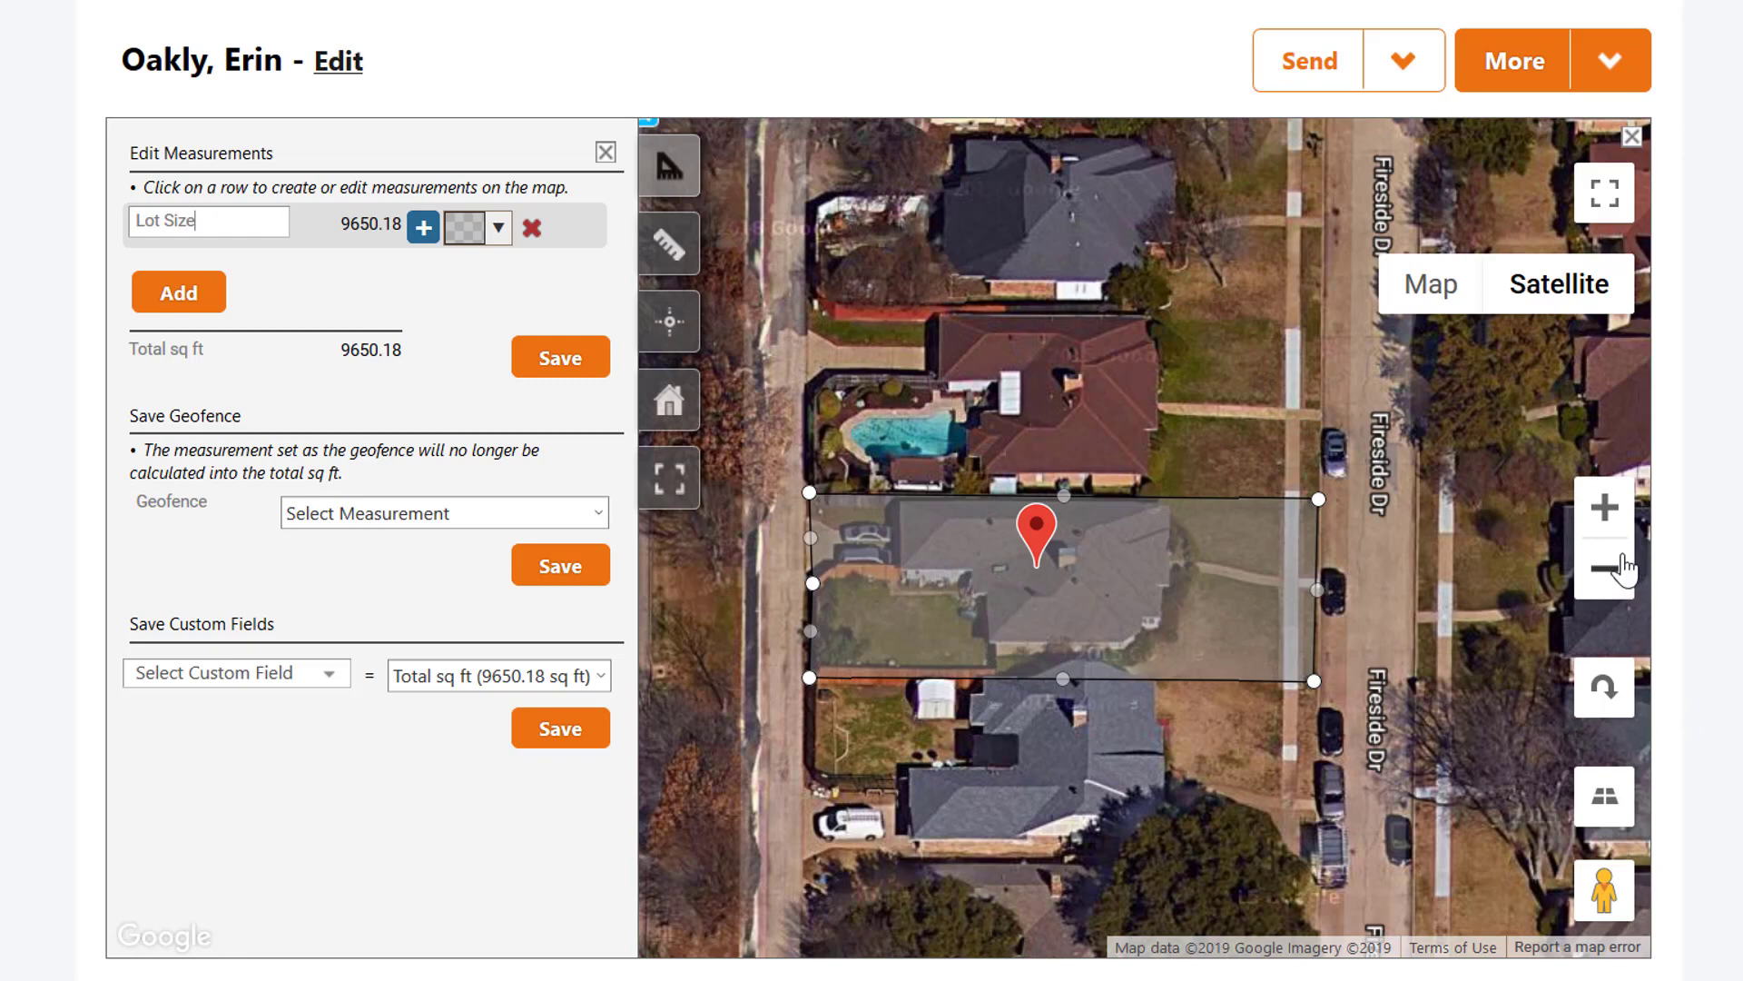
# Show the imagery from directly overhead and pull the lot outline's two east corners slightly inward, covering about 9480 sq ft
pyautogui.click(1603, 694)
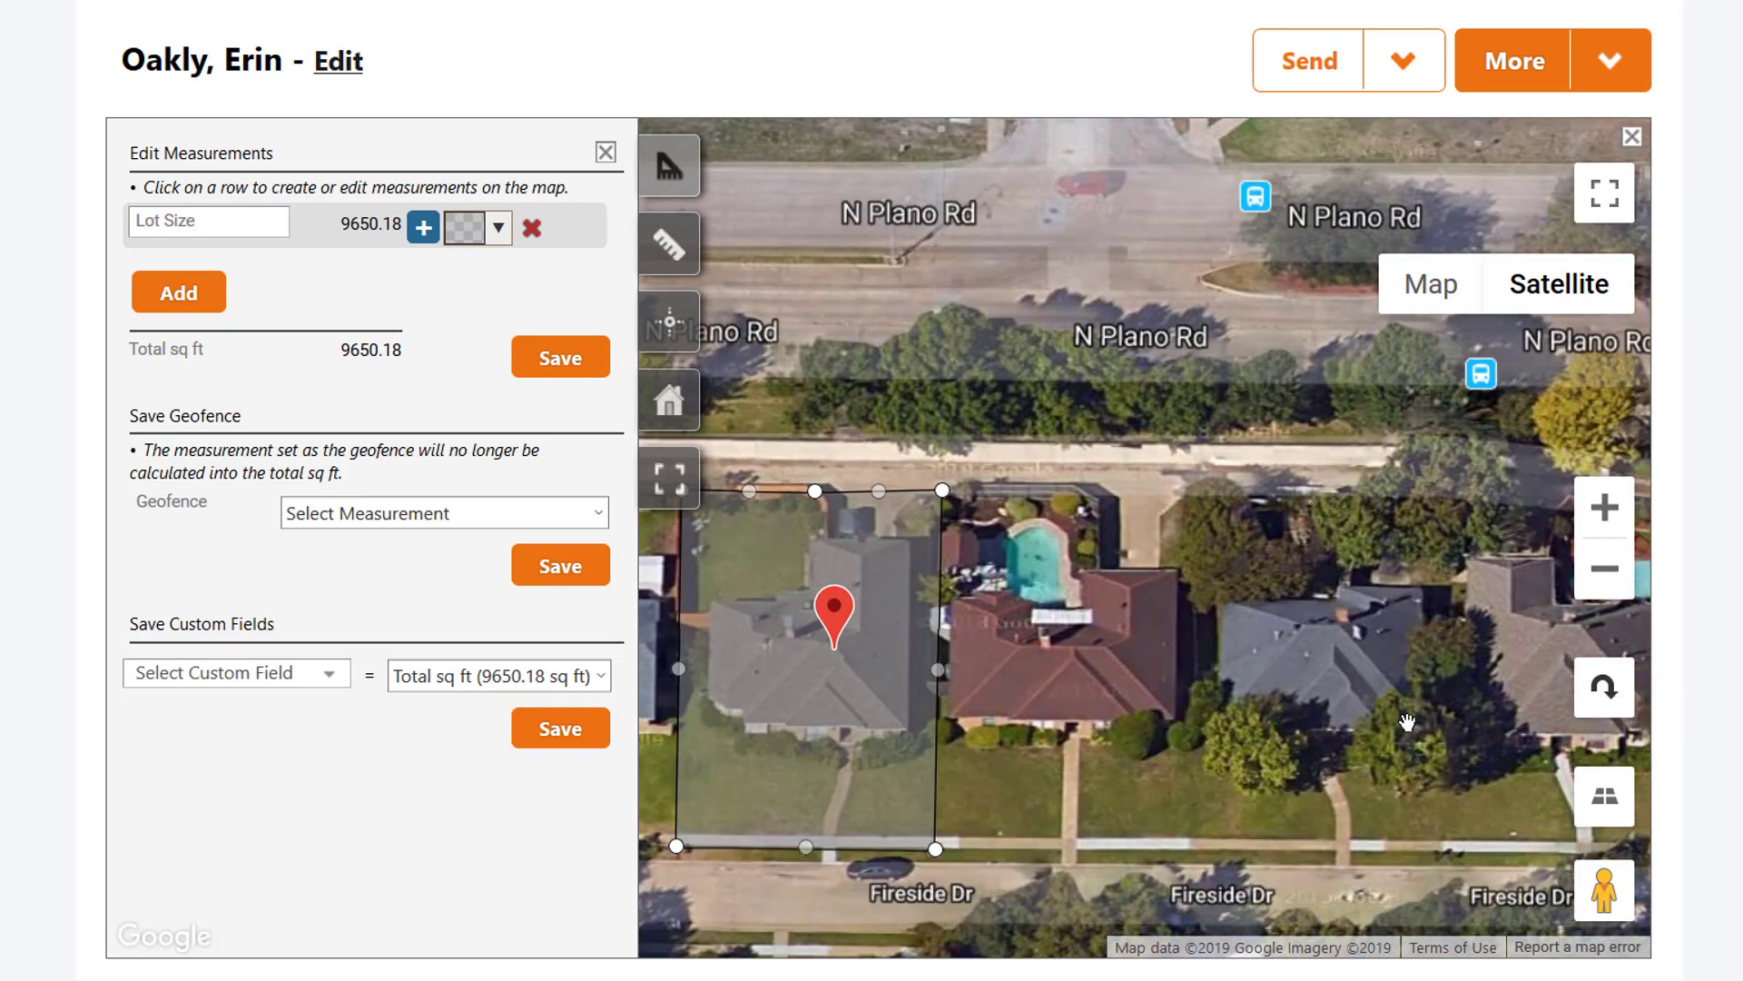
pyautogui.click(1599, 695)
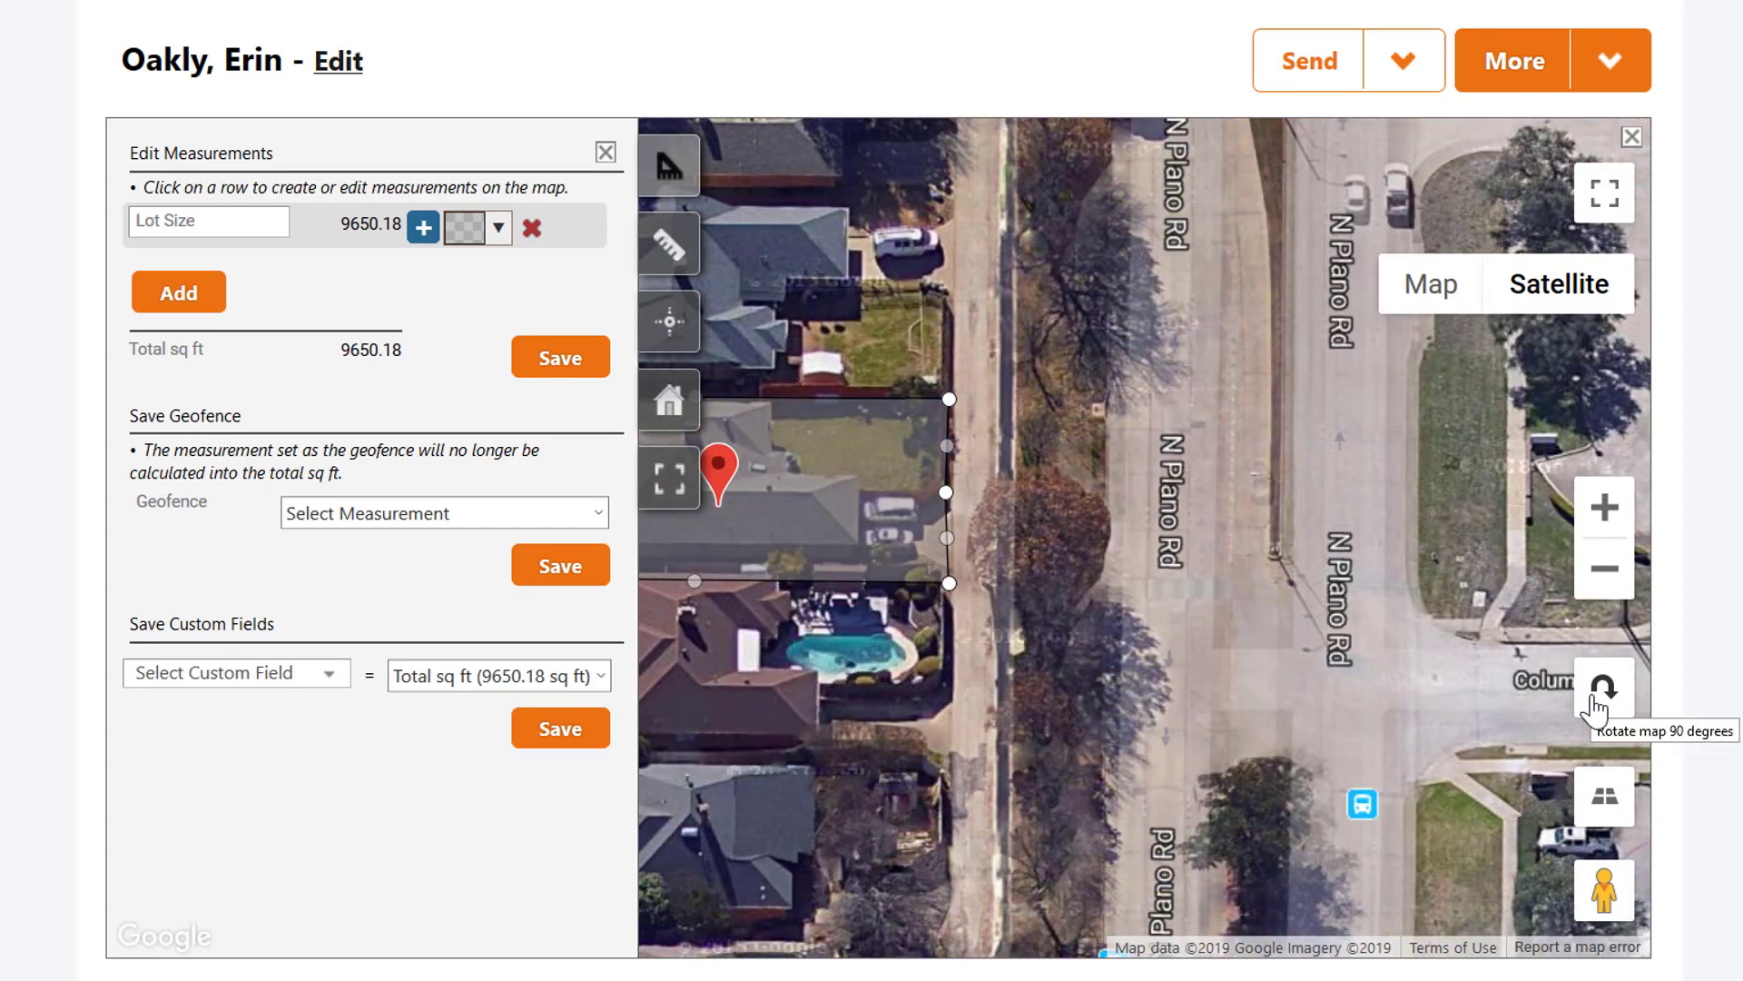
pyautogui.click(1600, 694)
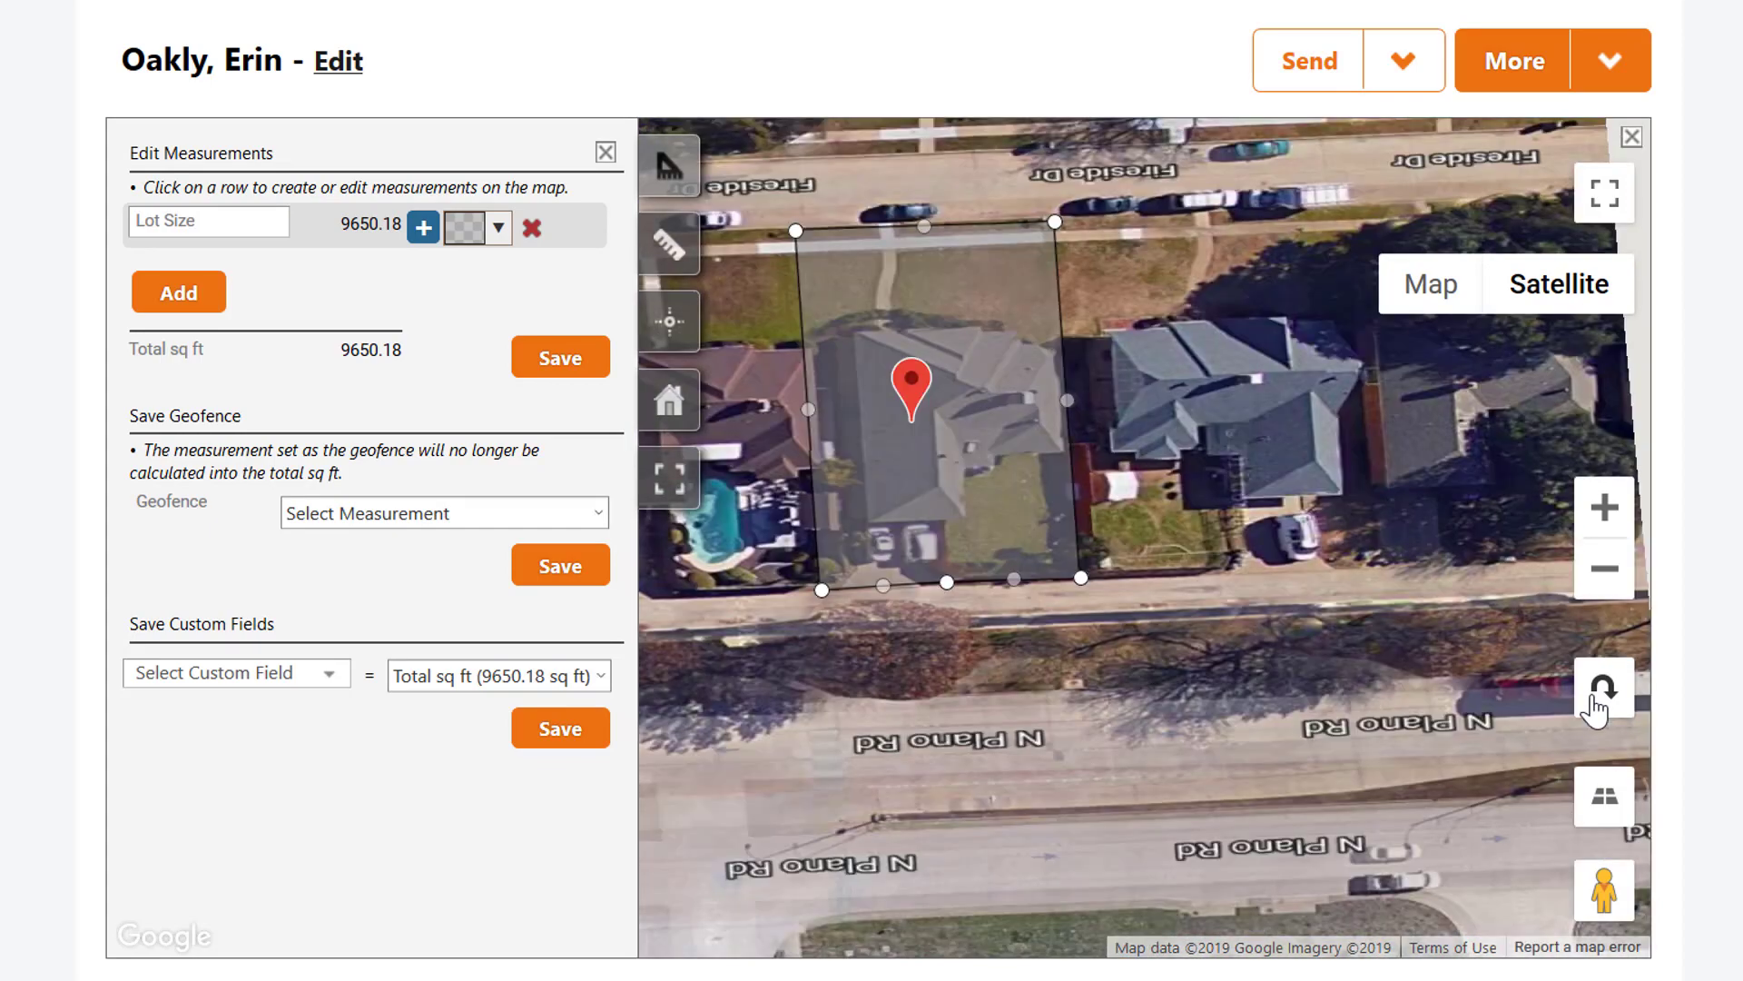
pyautogui.click(1600, 695)
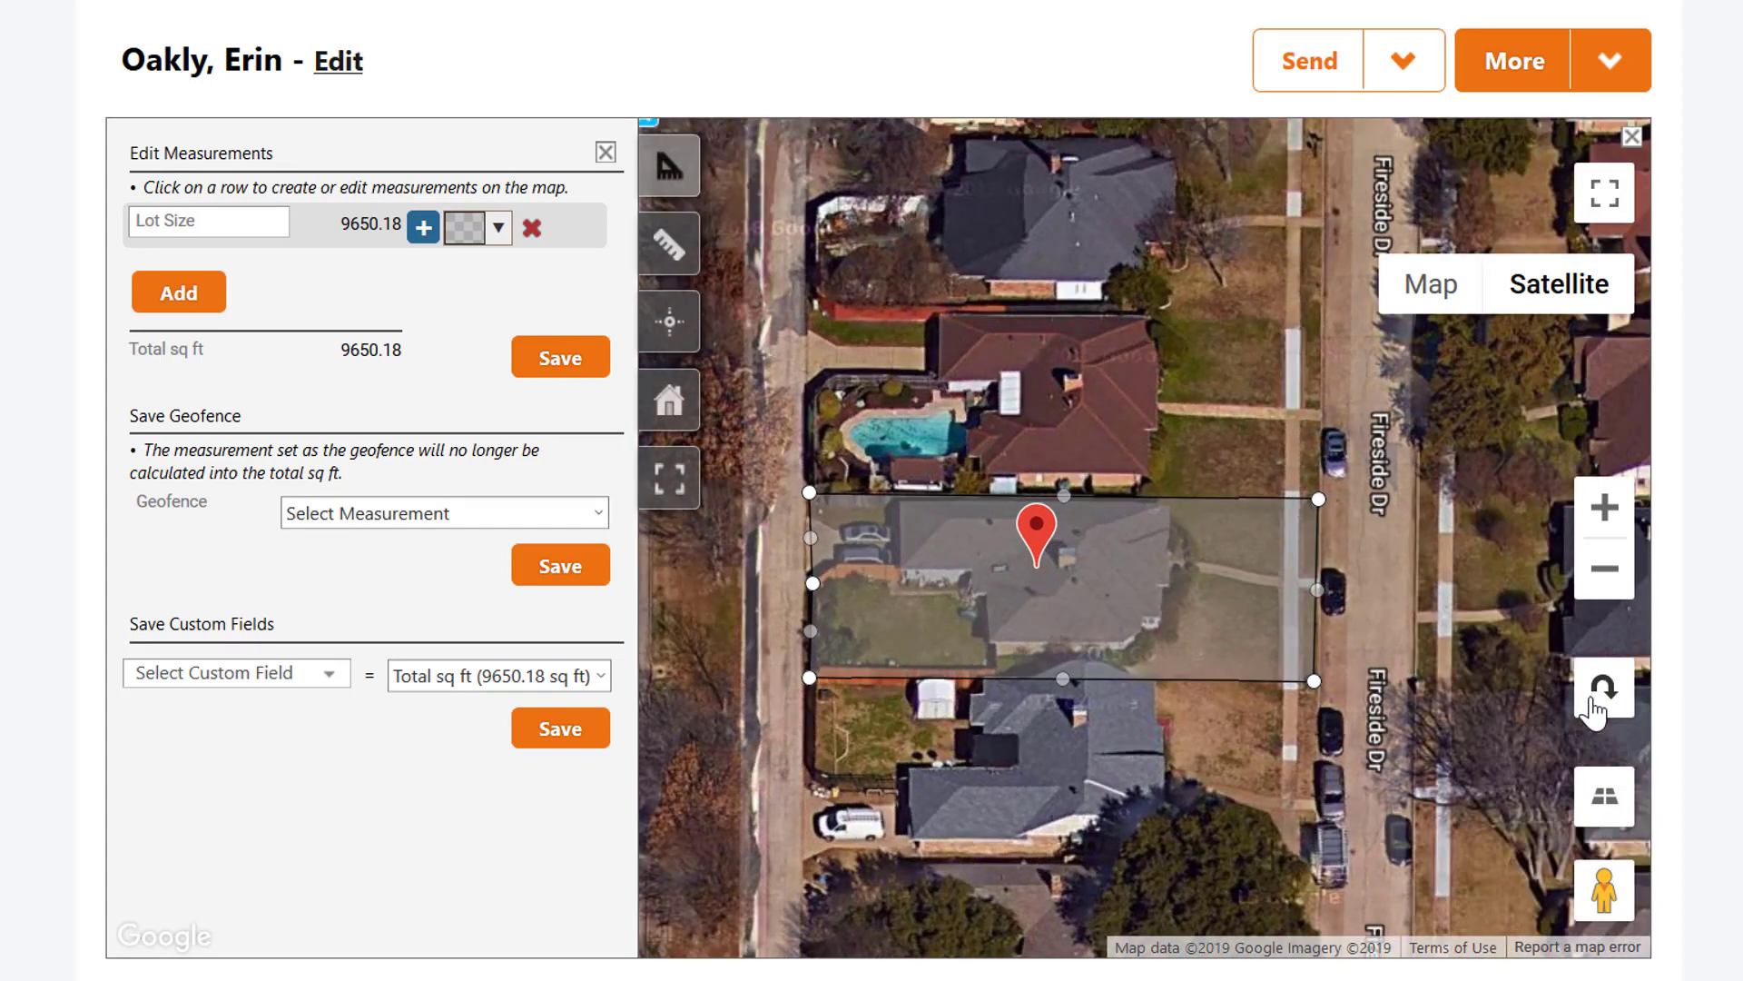
pyautogui.click(1602, 799)
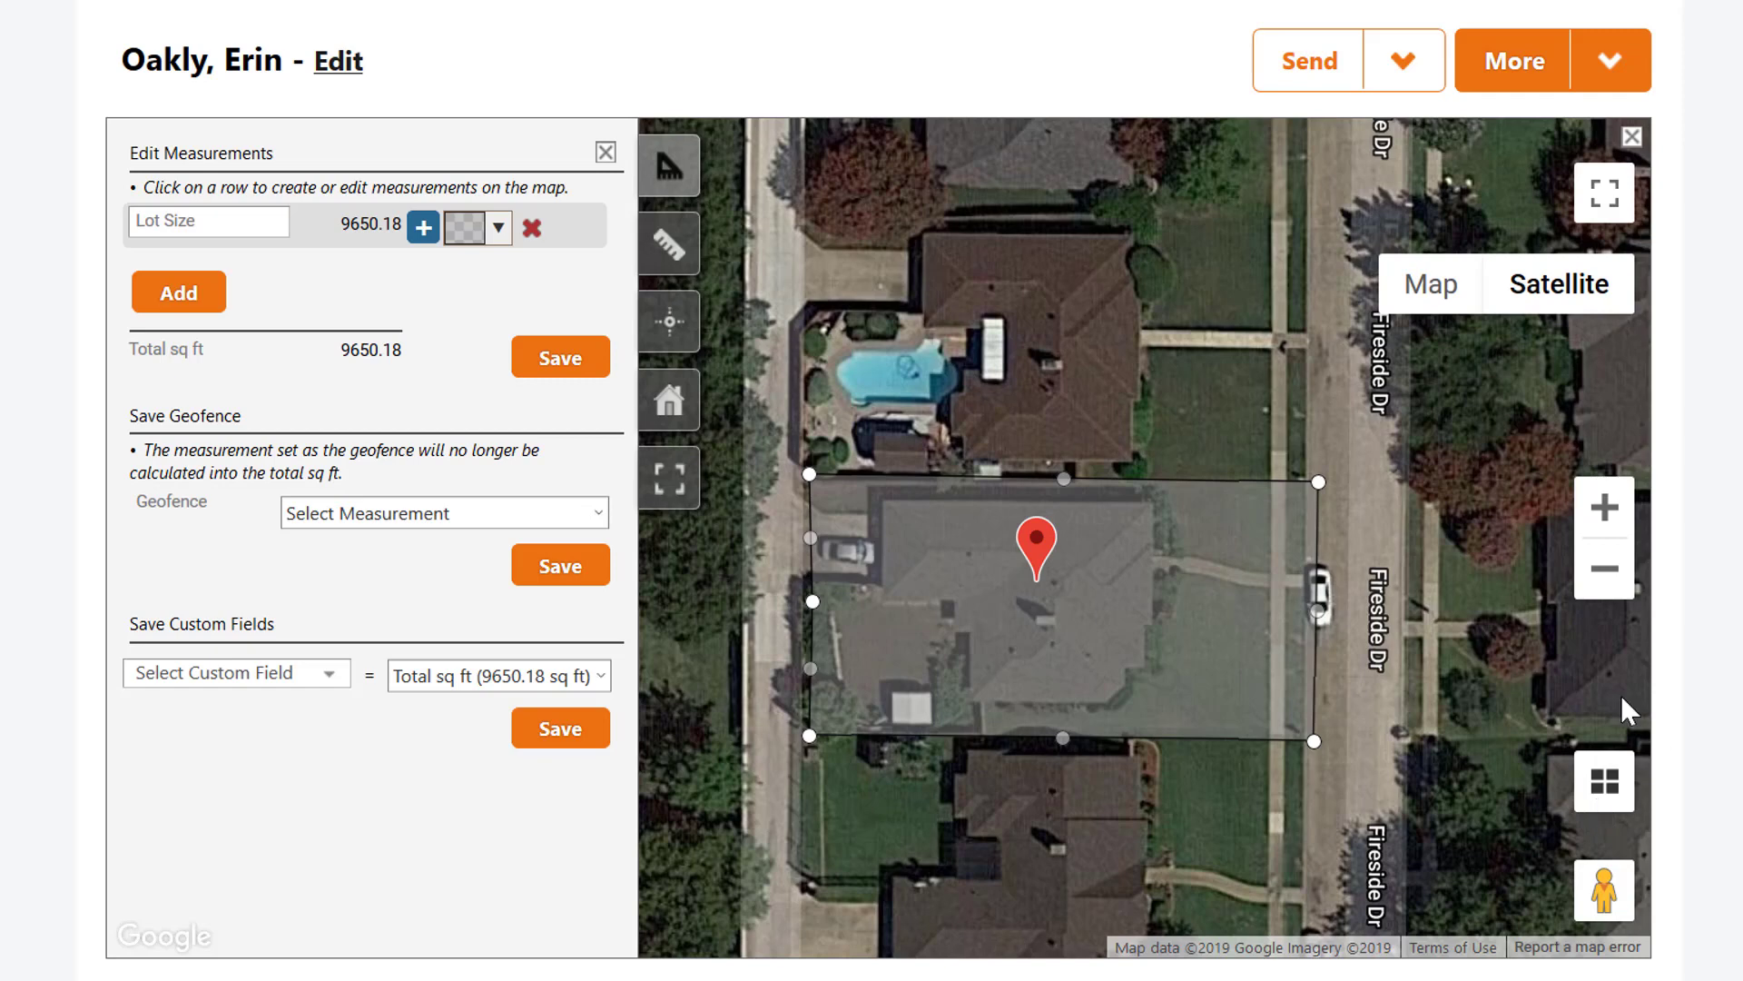
pyautogui.moveTo(1317, 485); pyautogui.dragTo(1304, 489)
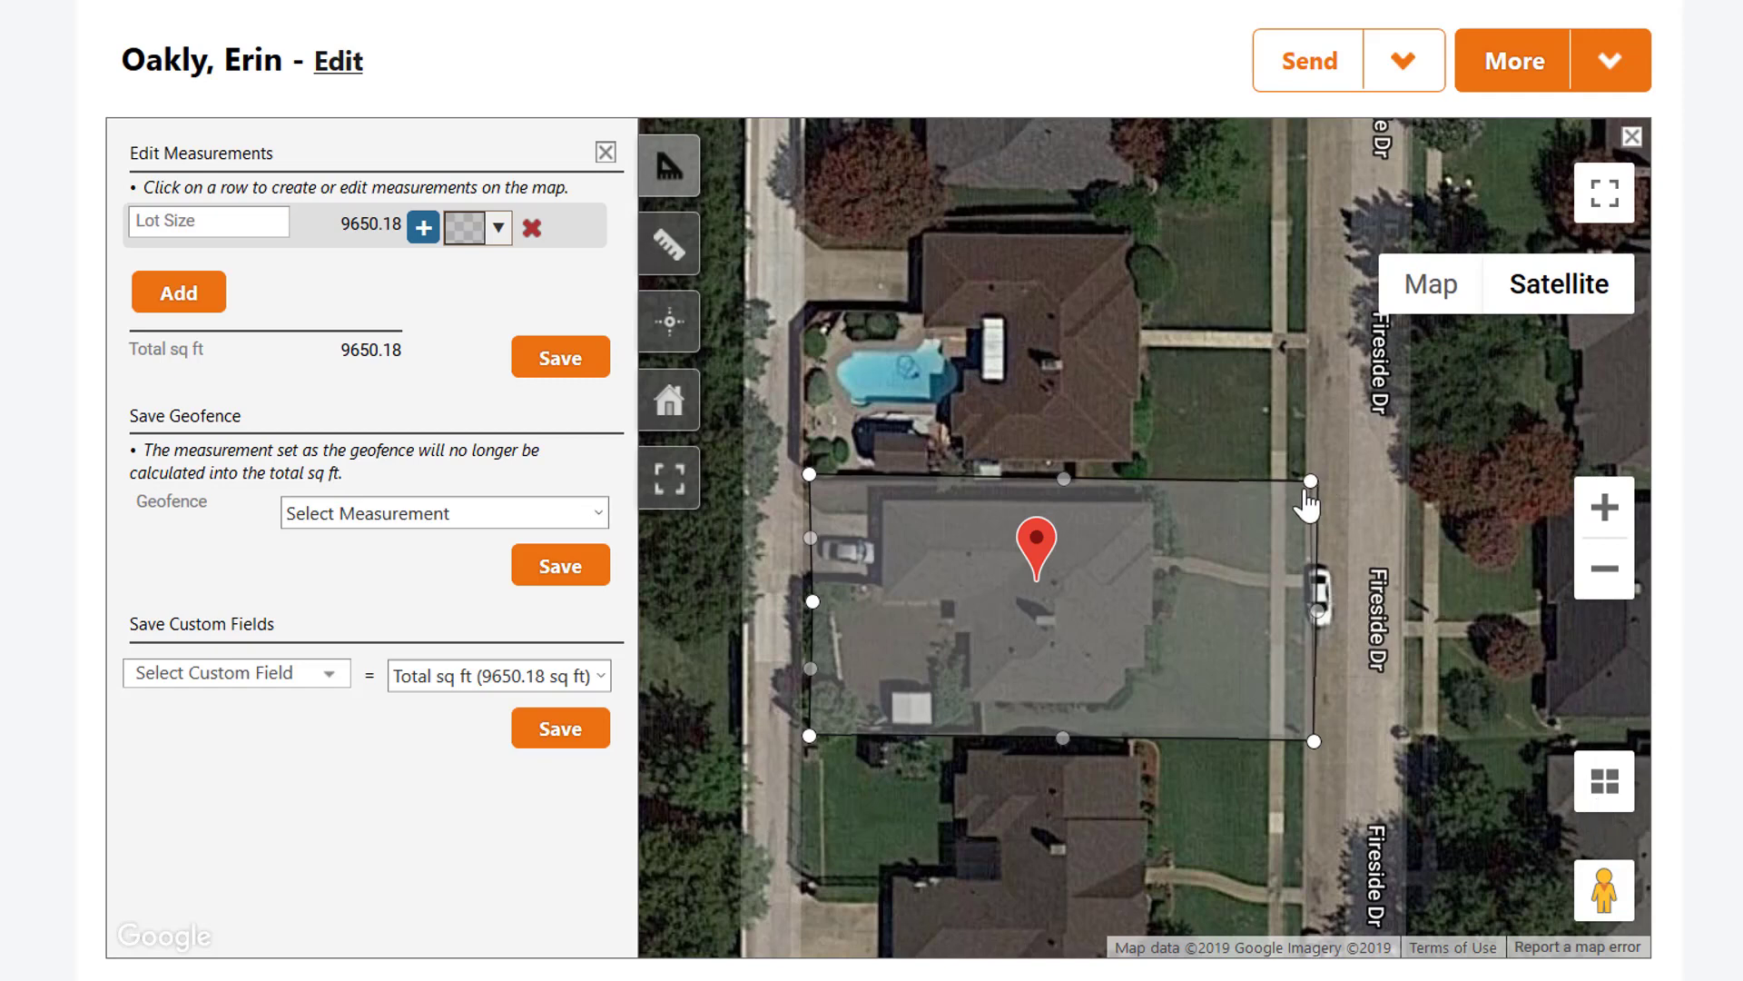
pyautogui.moveTo(1312, 741); pyautogui.dragTo(1305, 740)
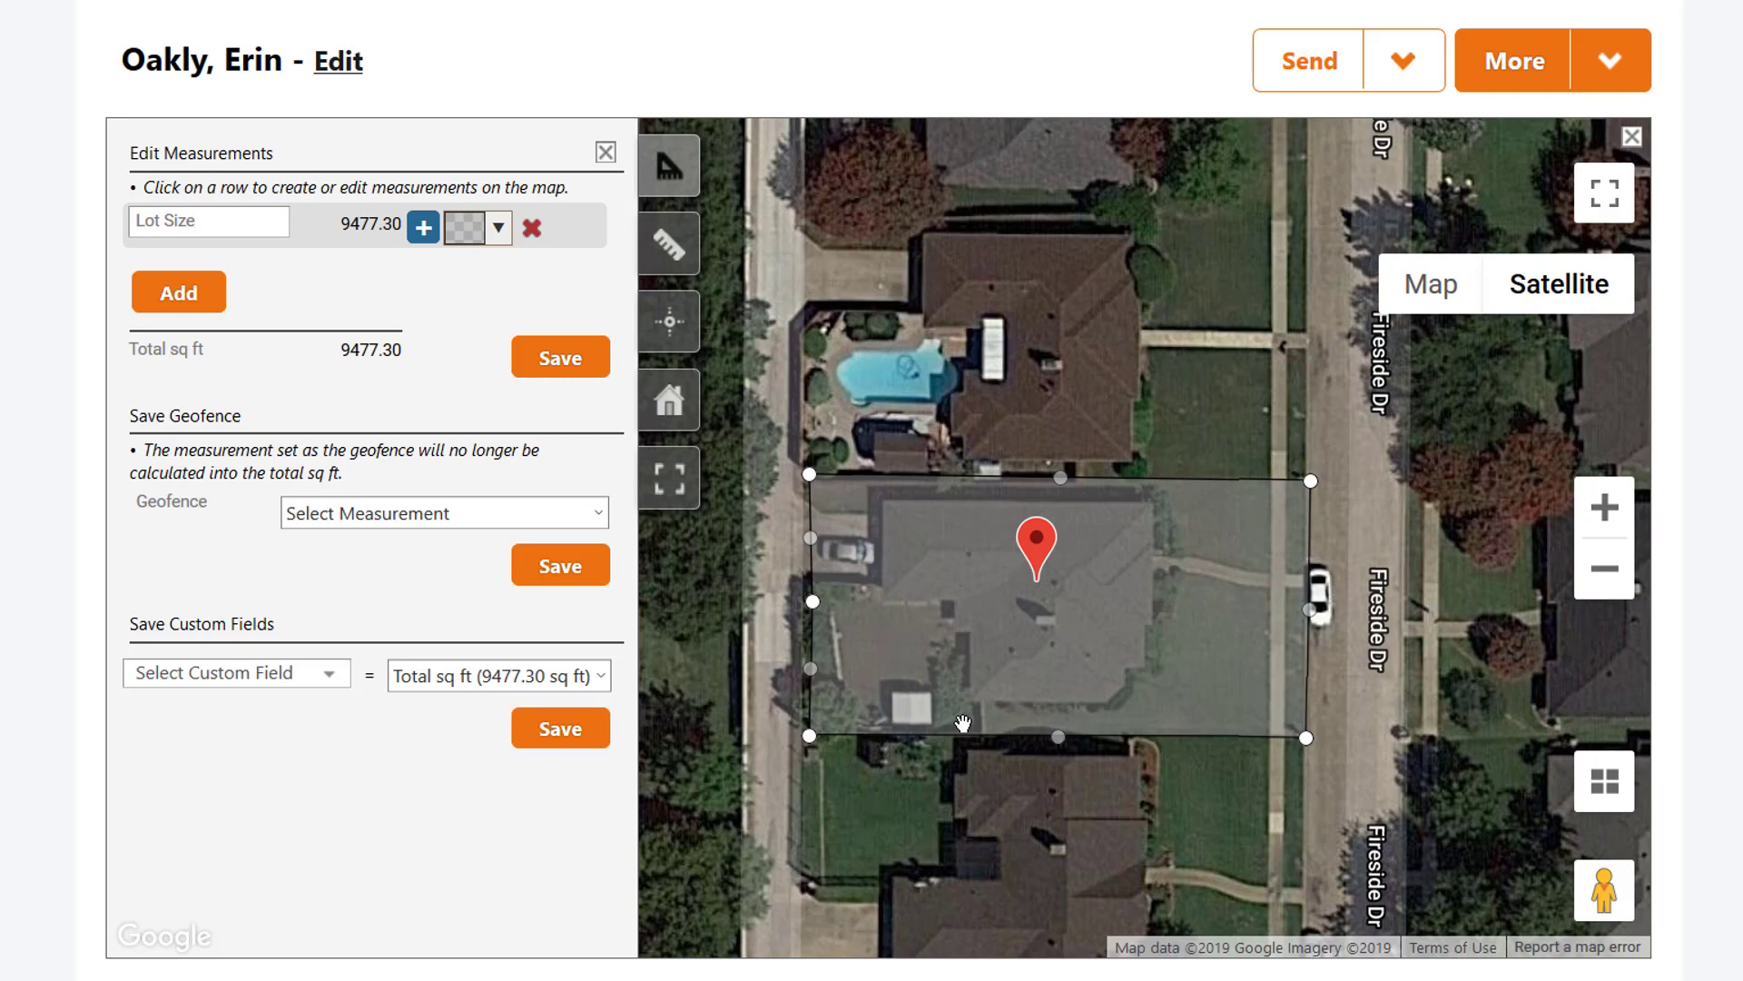
# Add a second measurement named House and set its fill color to green
pyautogui.click(180, 289)
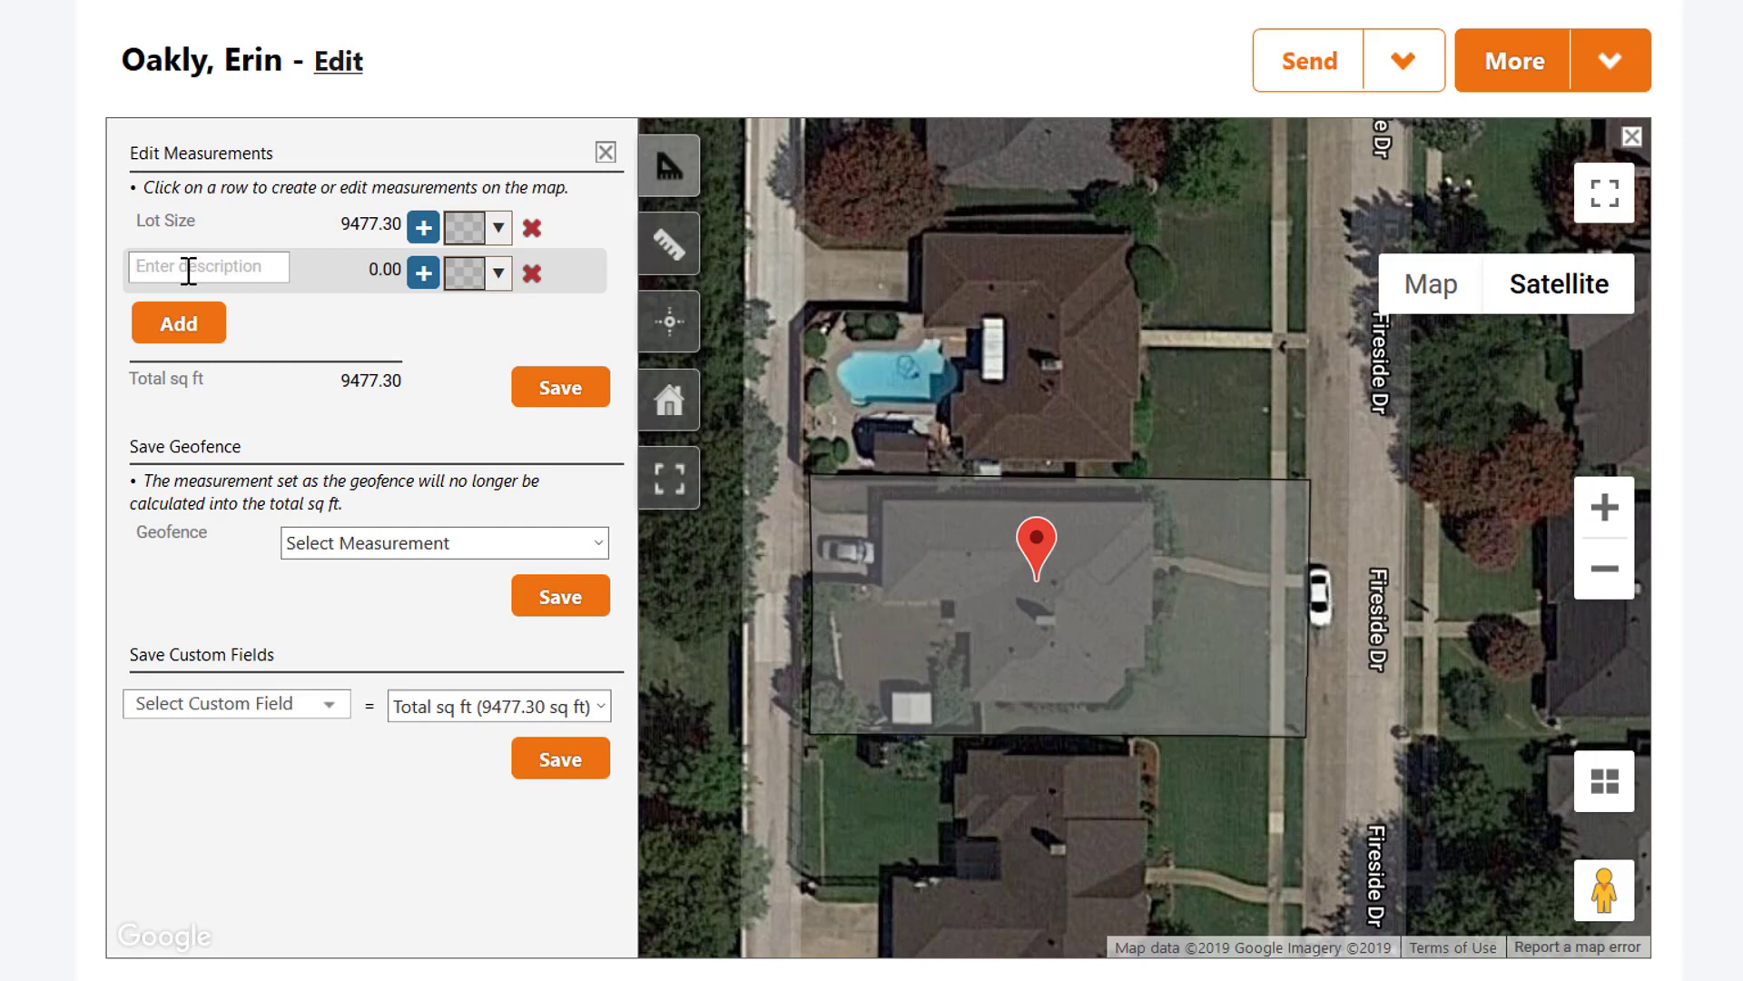
pyautogui.write('House')
pyautogui.click(498, 275)
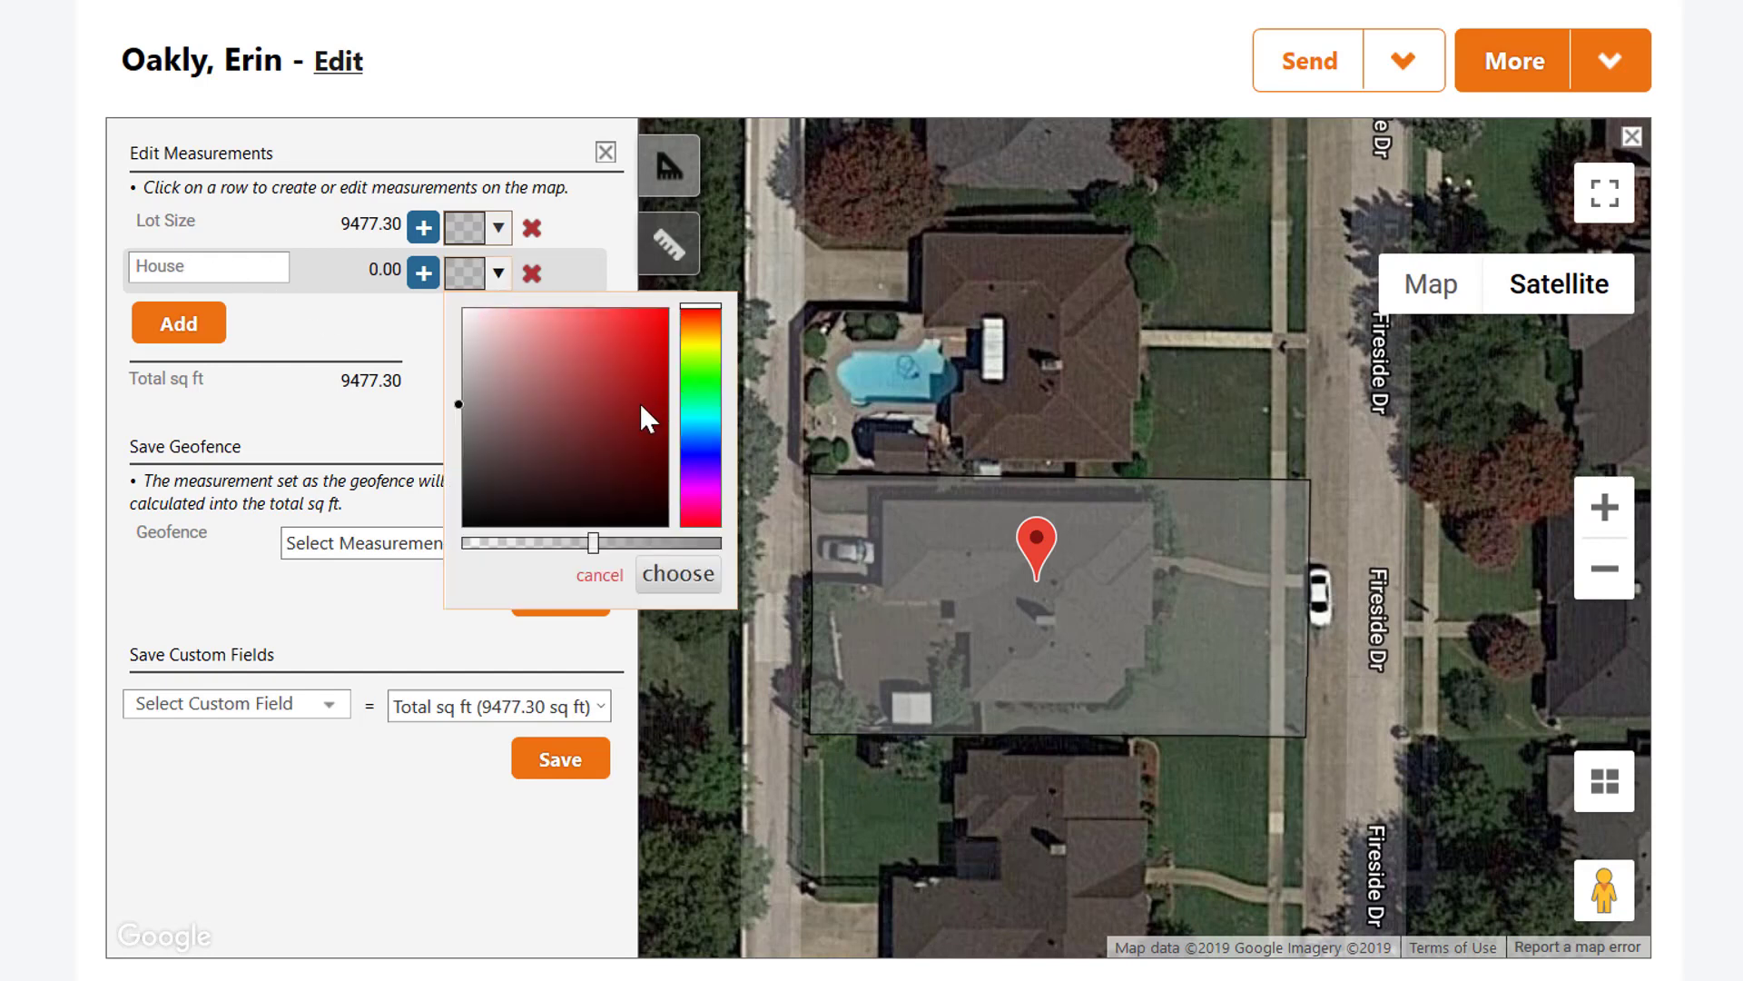
pyautogui.click(649, 425)
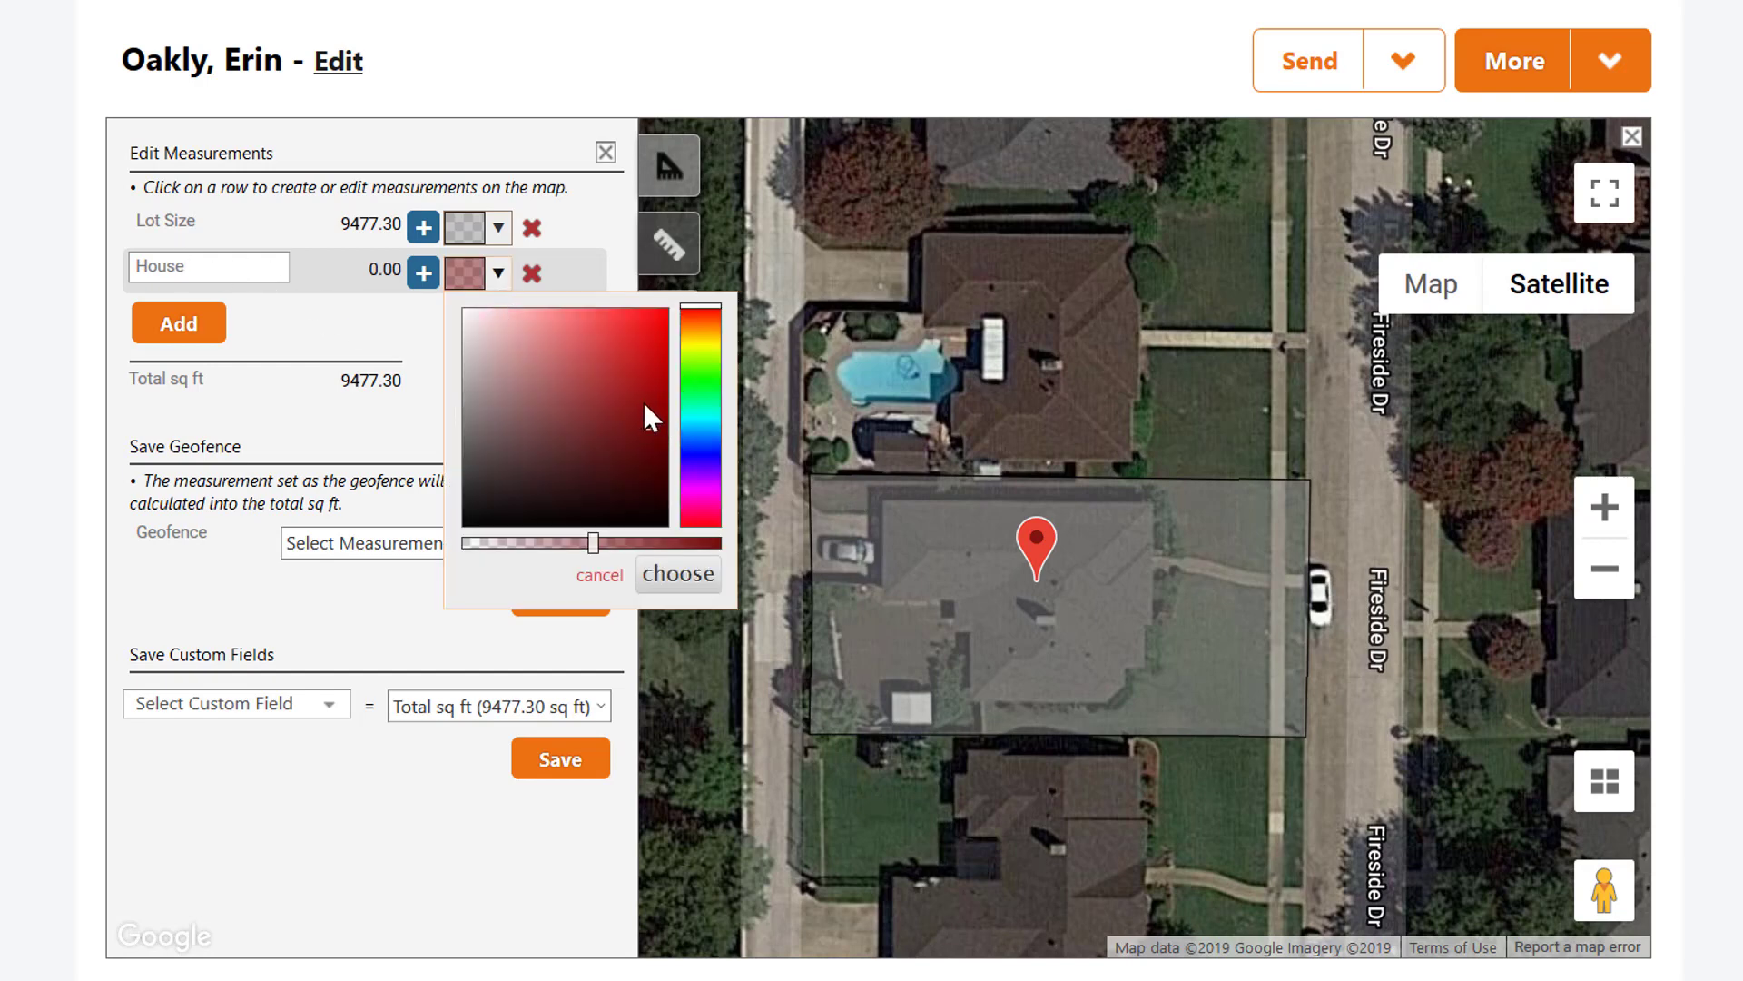
pyautogui.click(700, 354)
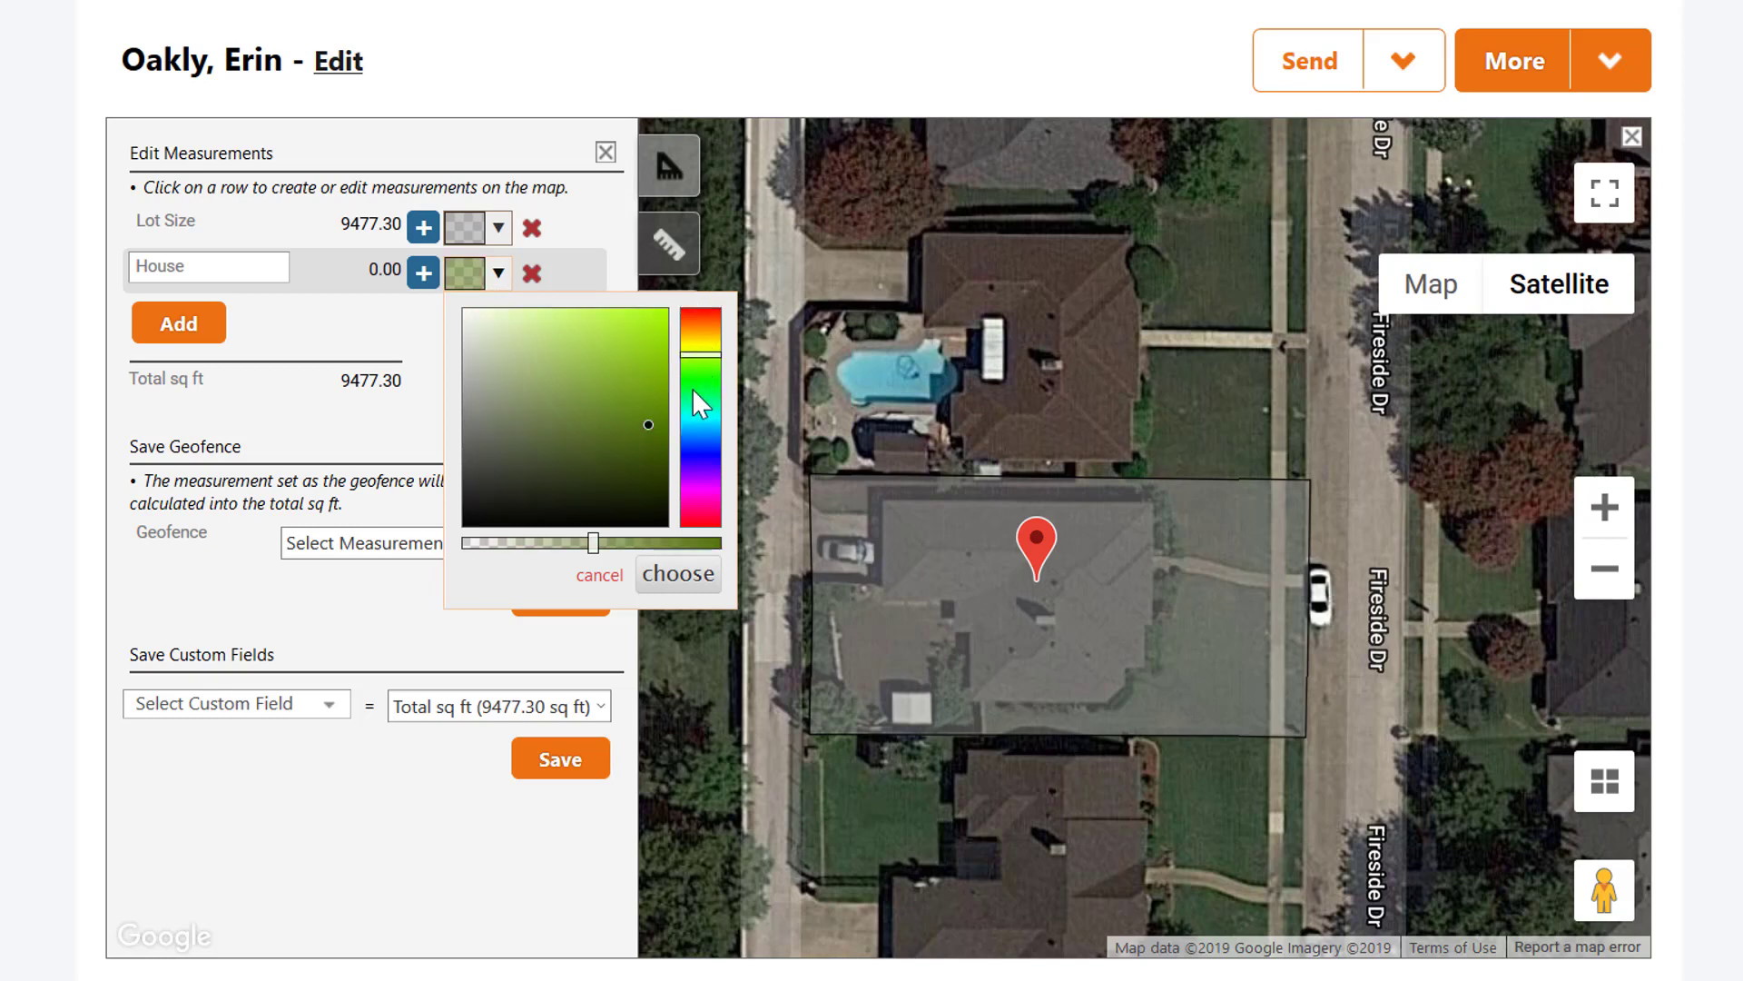
pyautogui.click(693, 388)
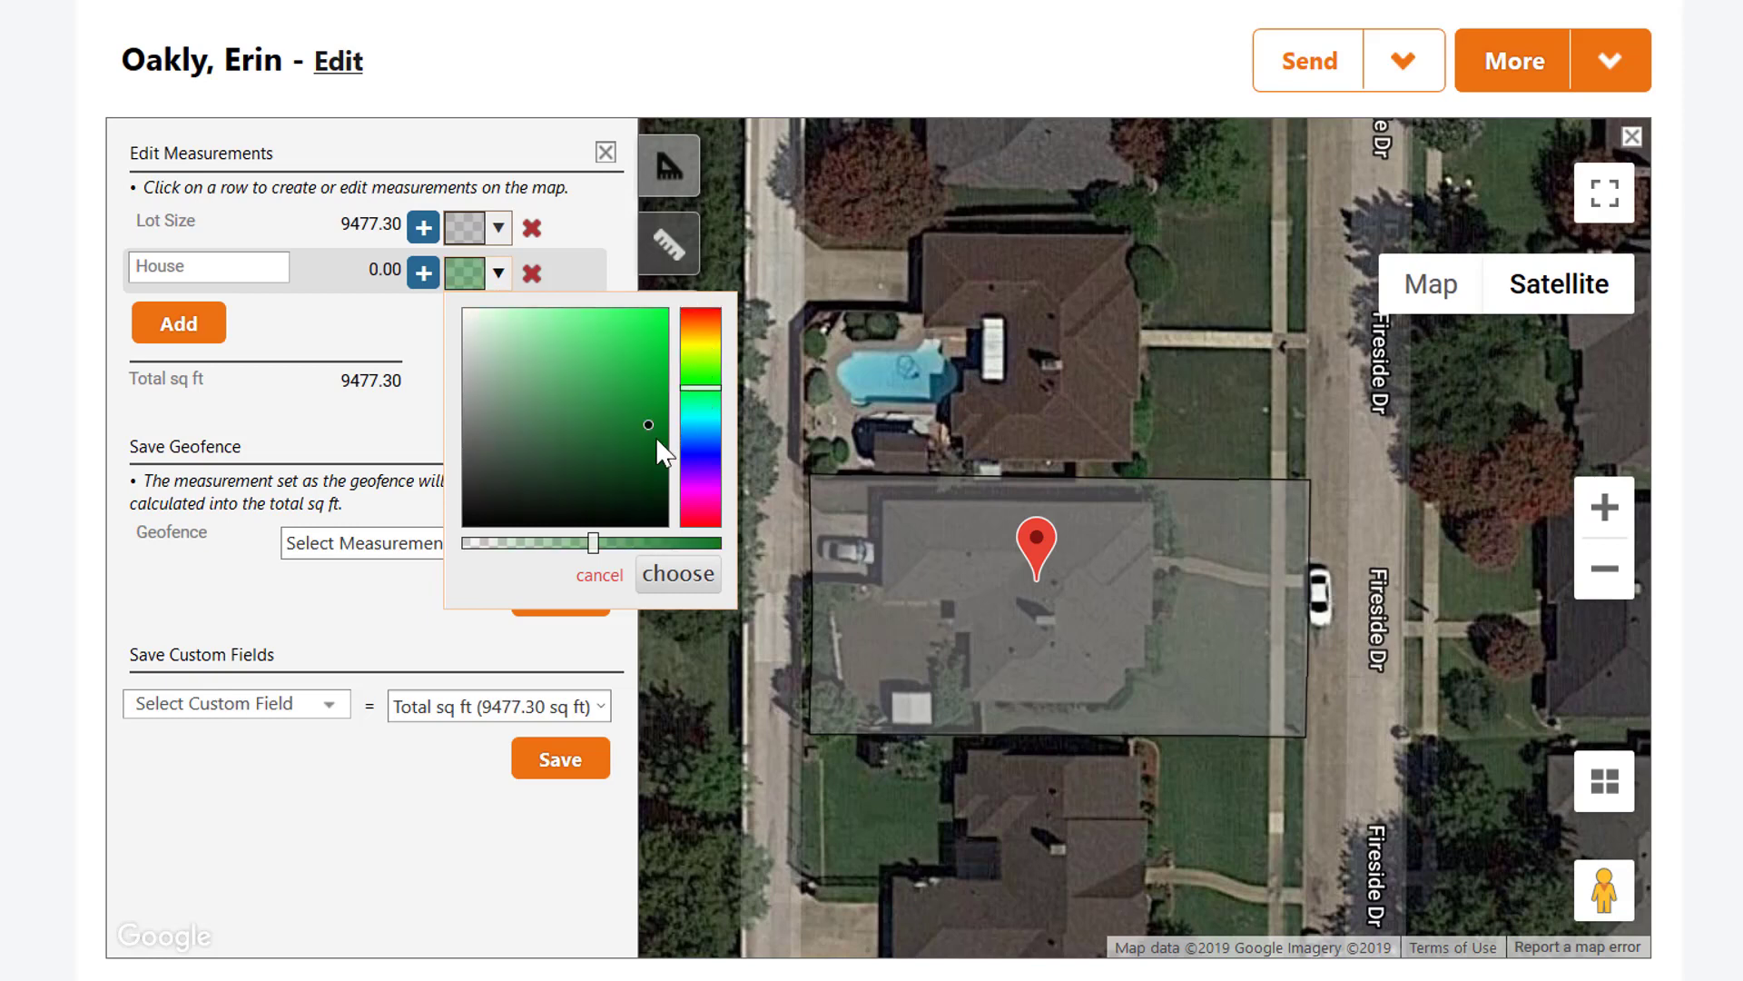
pyautogui.click(670, 575)
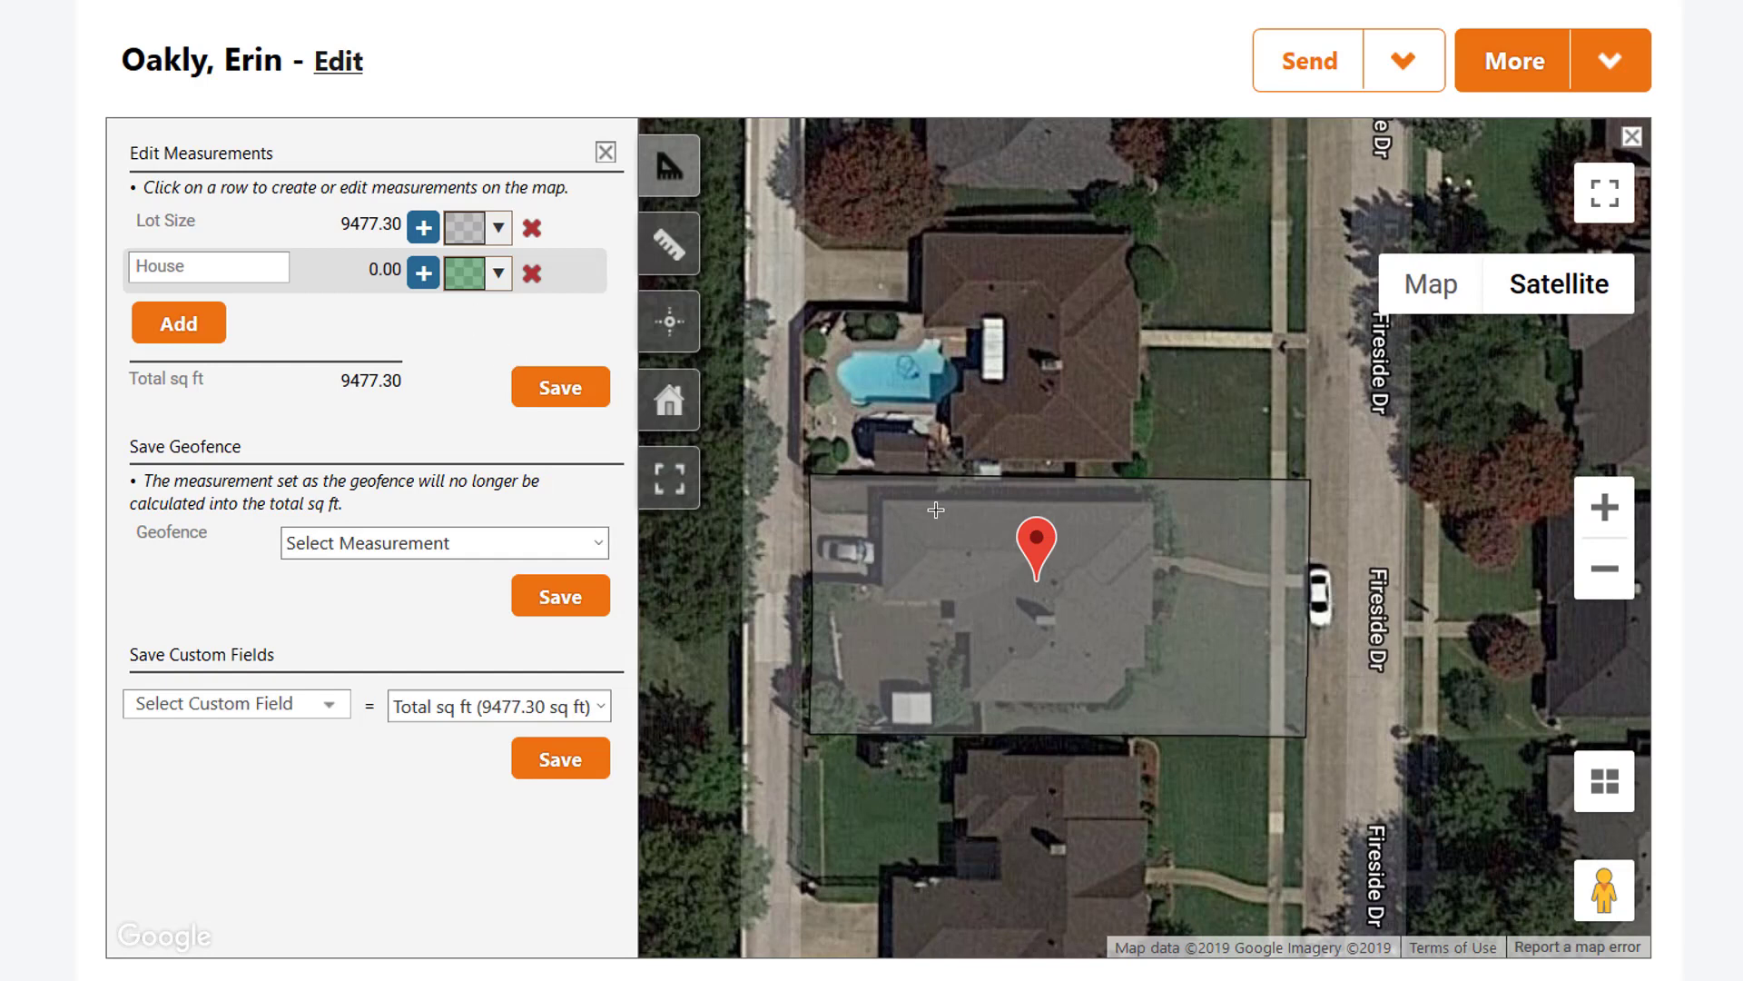
# Trace the house's footprint inside the lot as a closed polygon of about 3350 sq ft, following the roof's corners
pyautogui.click(882, 498)
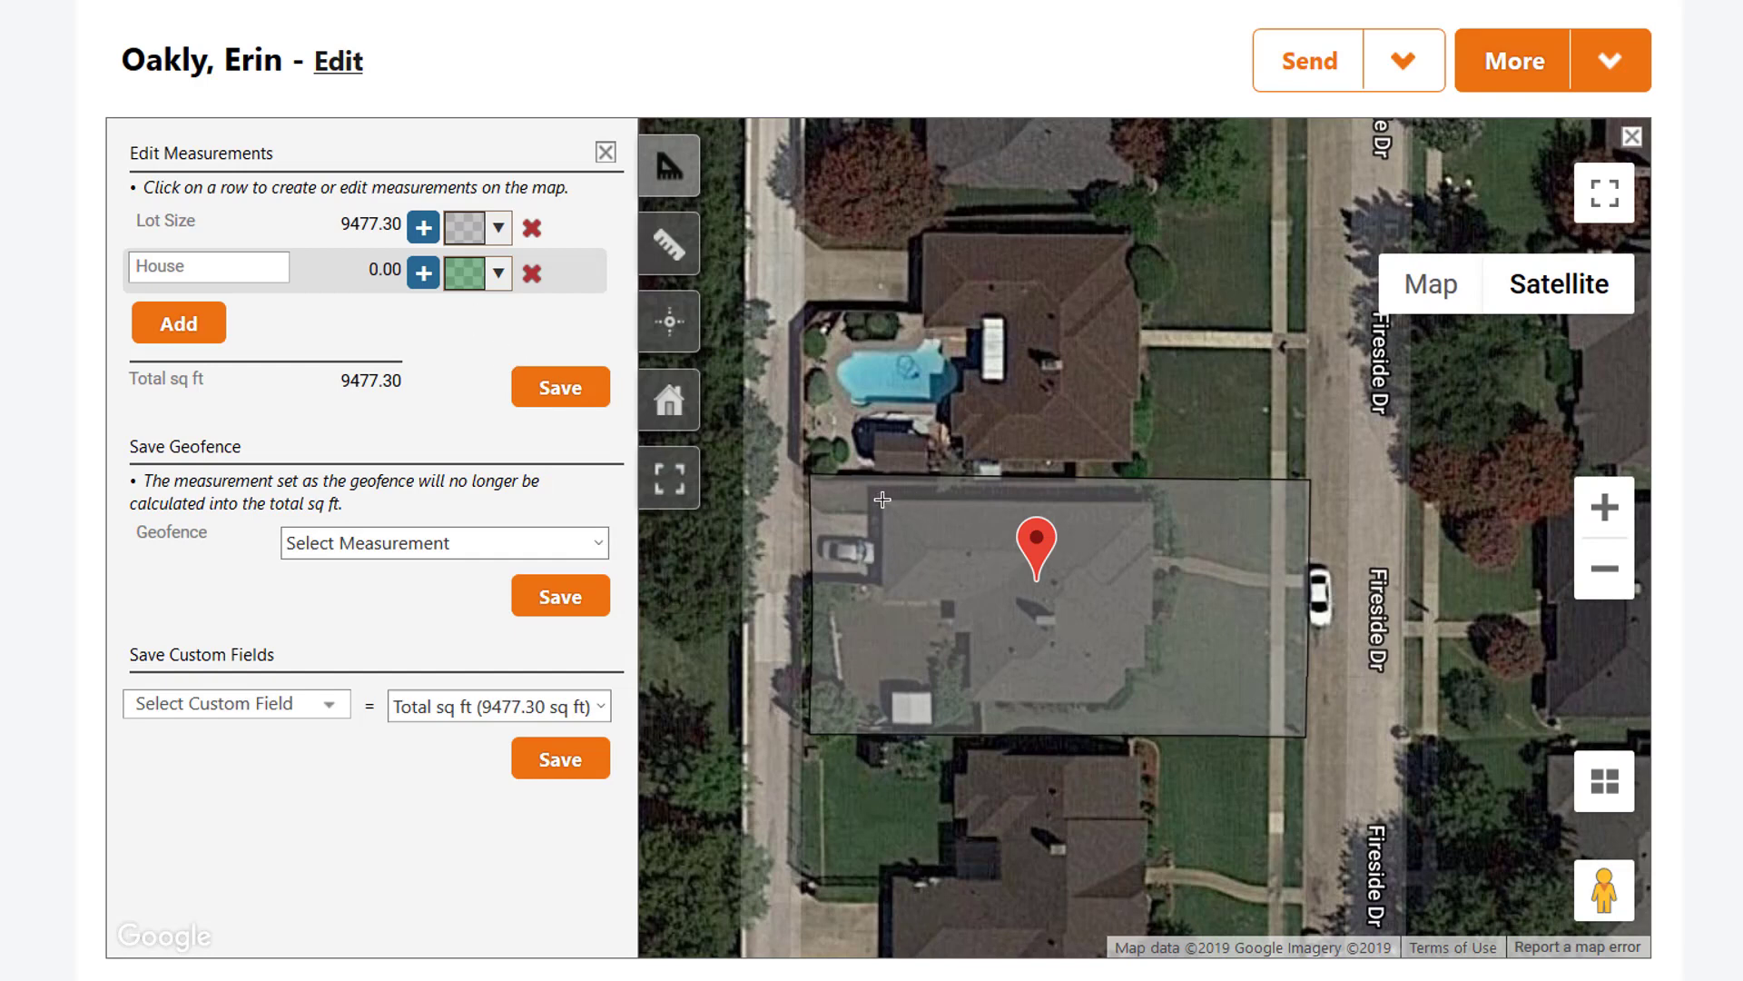
pyautogui.click(882, 598)
pyautogui.click(950, 601)
pyautogui.click(954, 632)
pyautogui.click(971, 632)
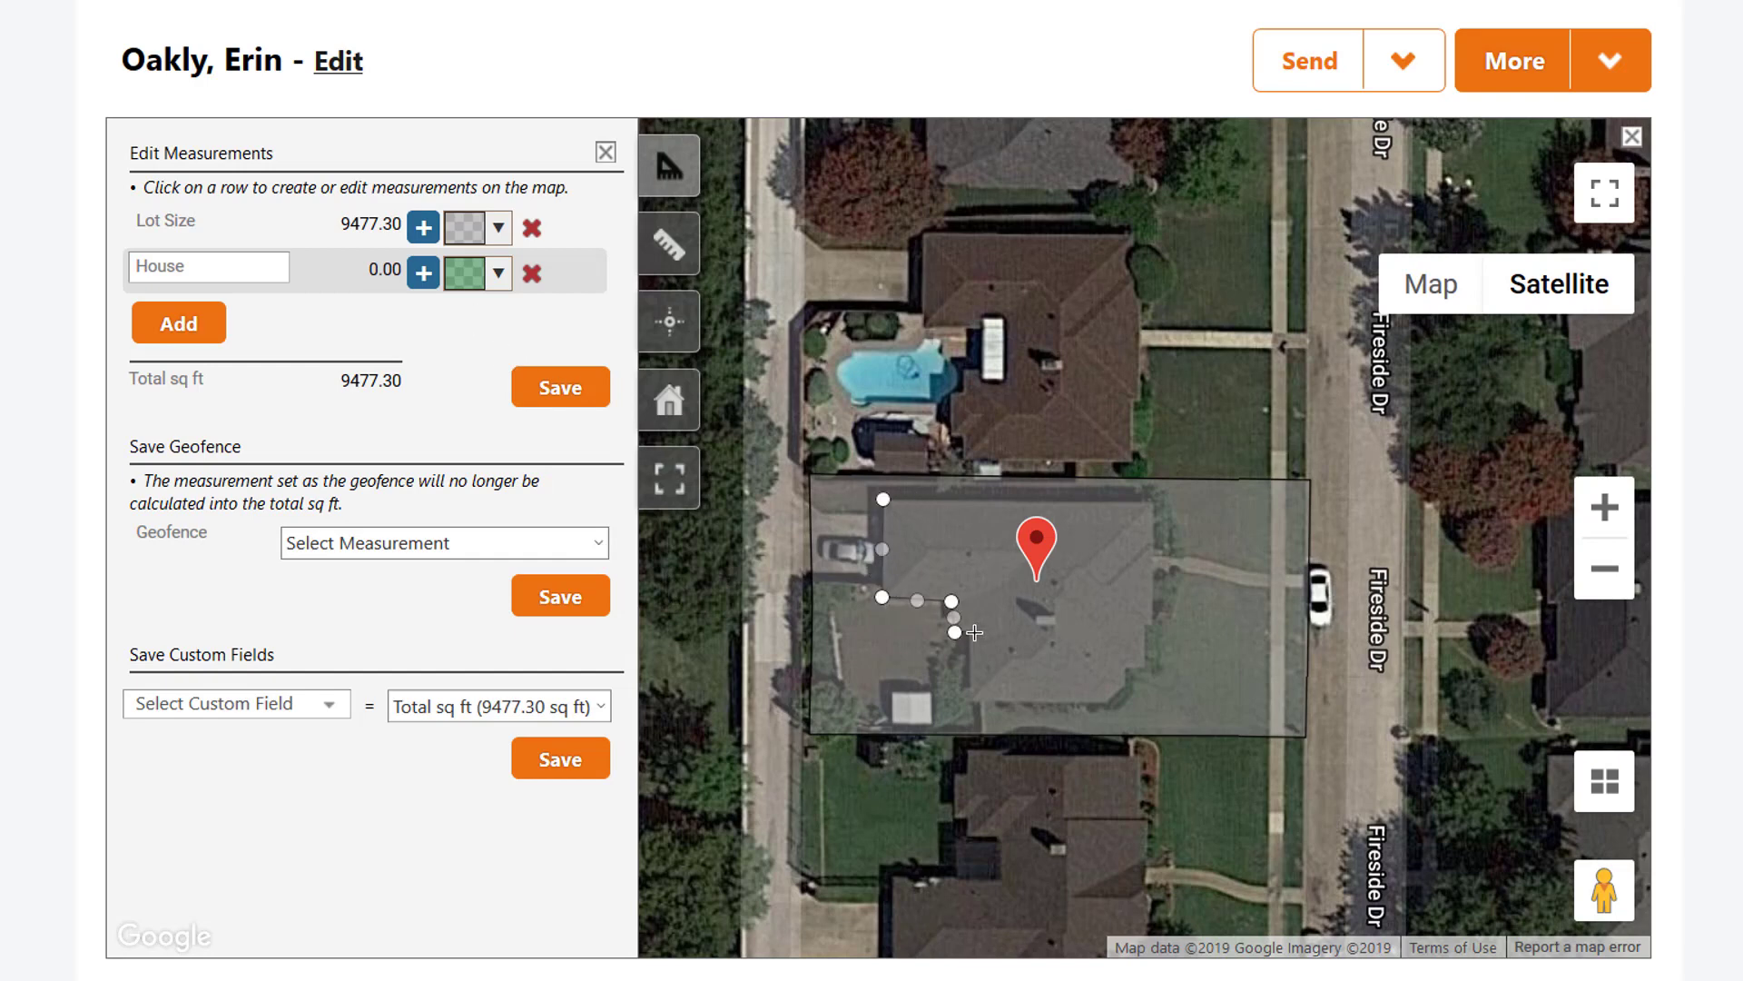
pyautogui.click(968, 702)
pyautogui.click(1110, 700)
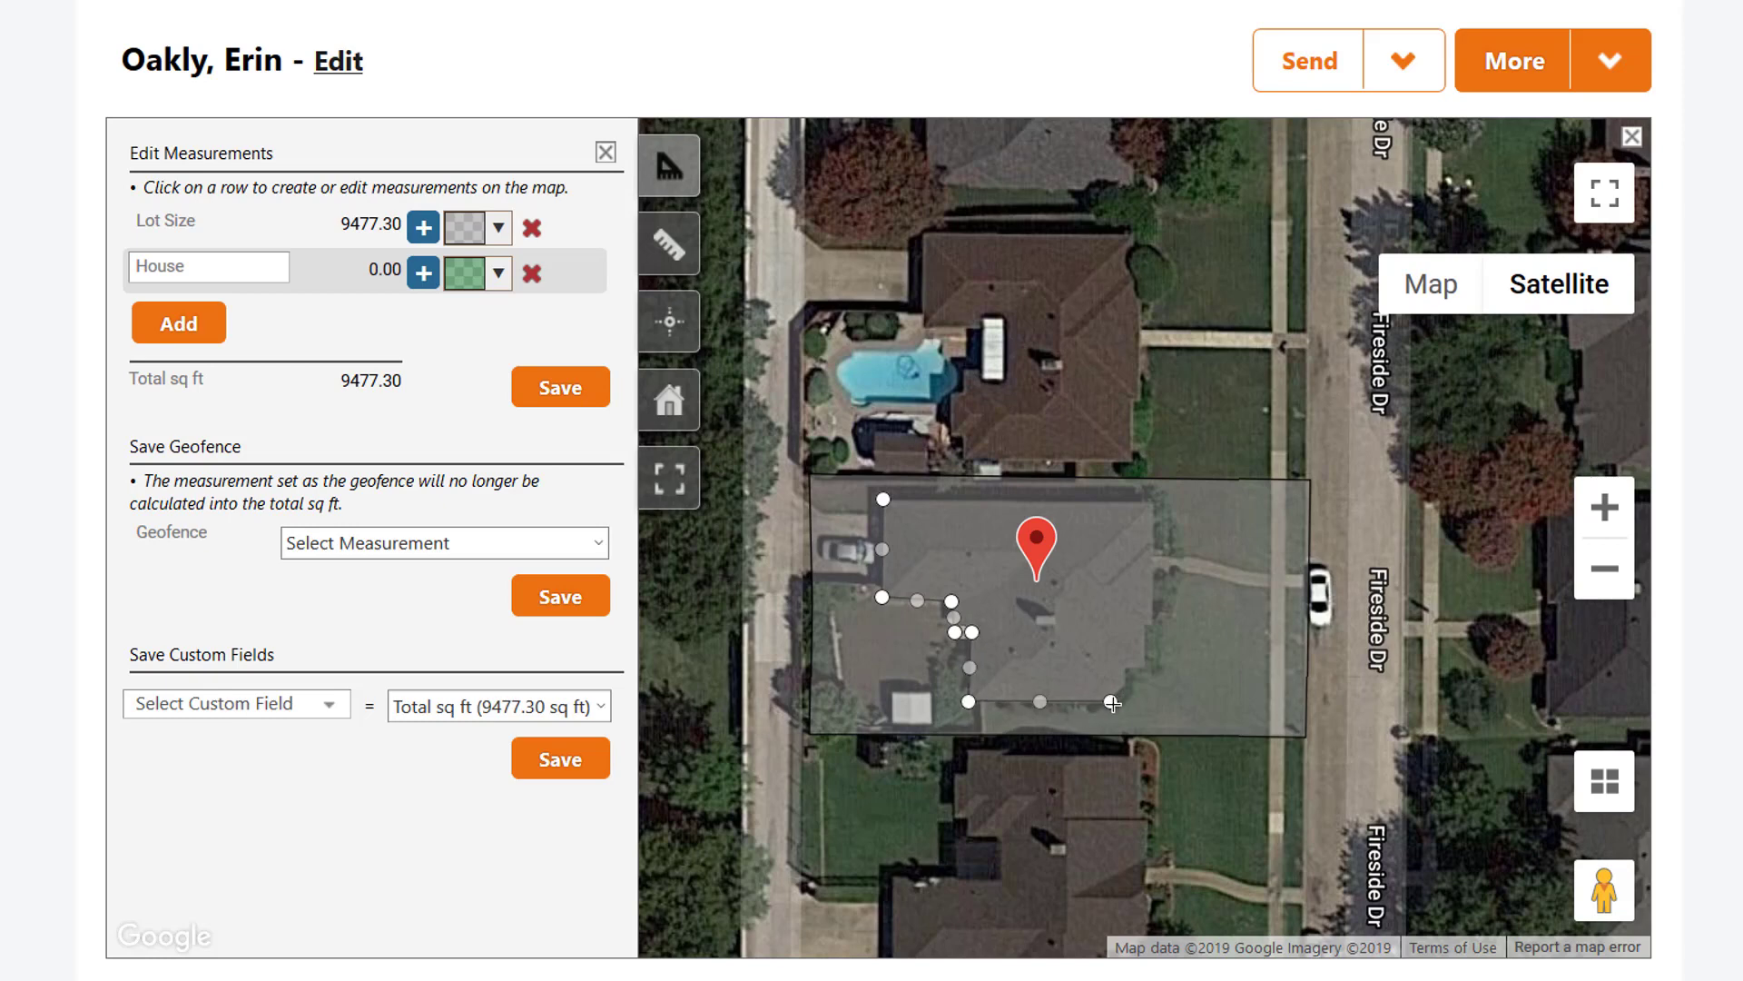
pyautogui.click(1147, 663)
pyautogui.click(1151, 494)
pyautogui.click(882, 499)
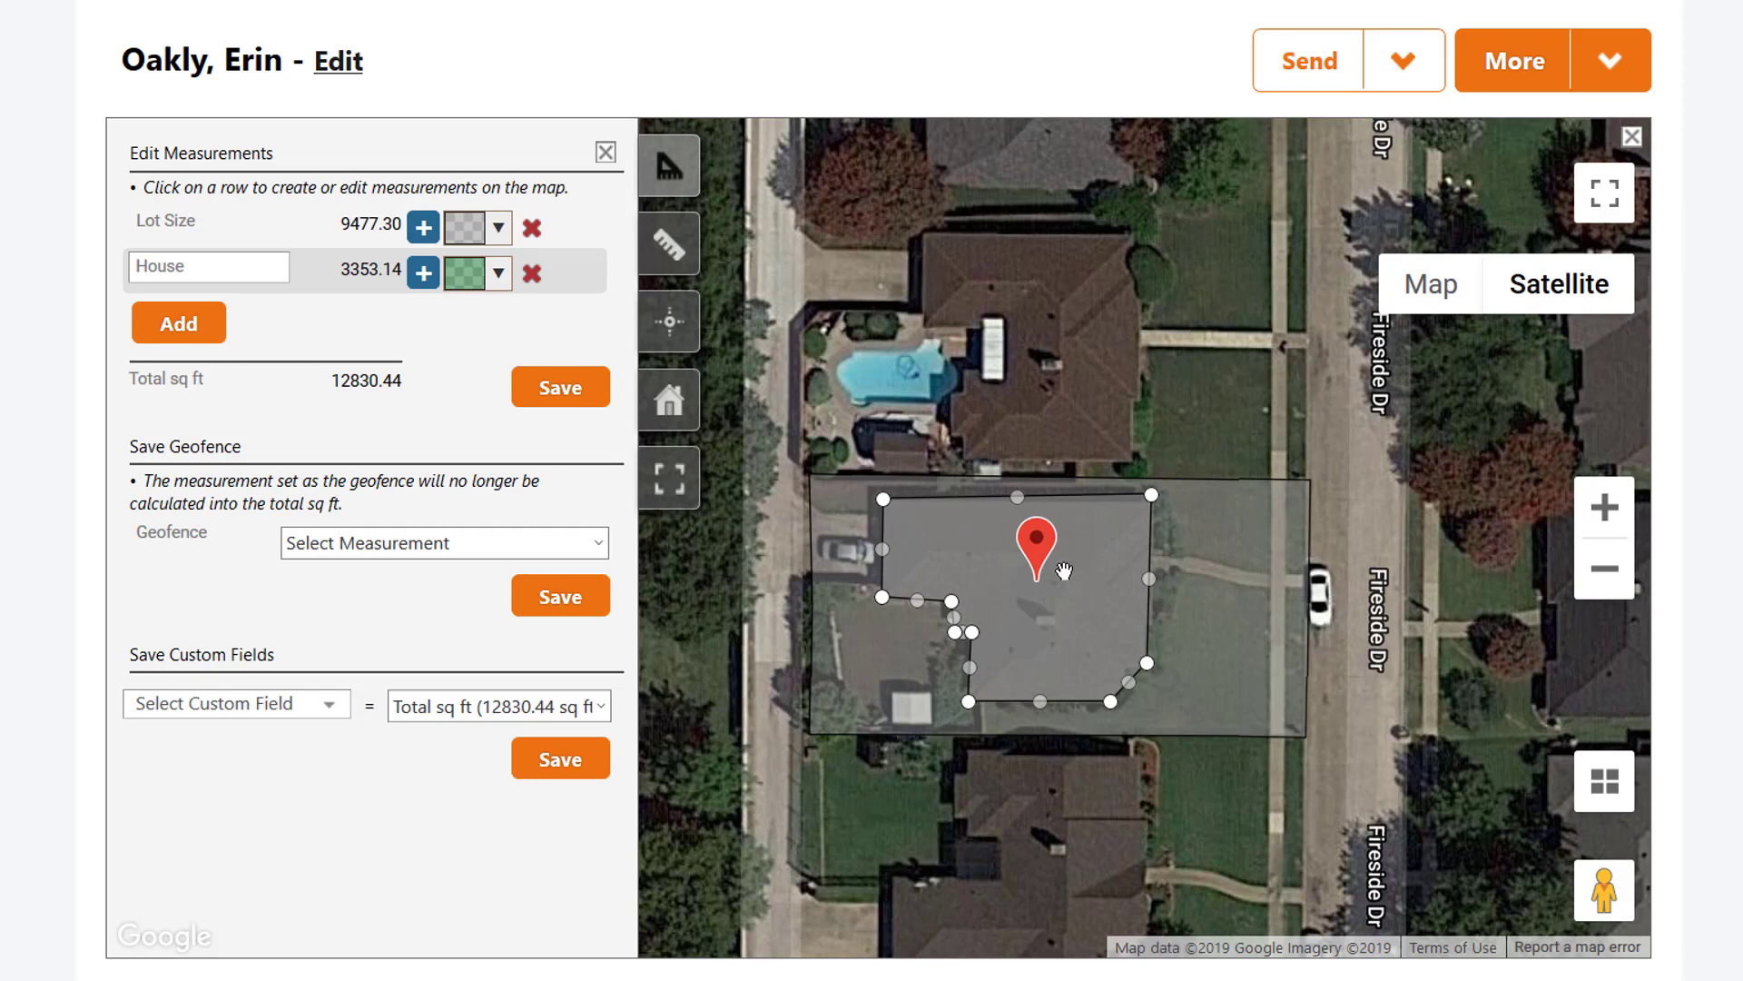
# Change the House measurement's fill to a brighter green and switch the satellite imagery to the angled view
pyautogui.click(499, 273)
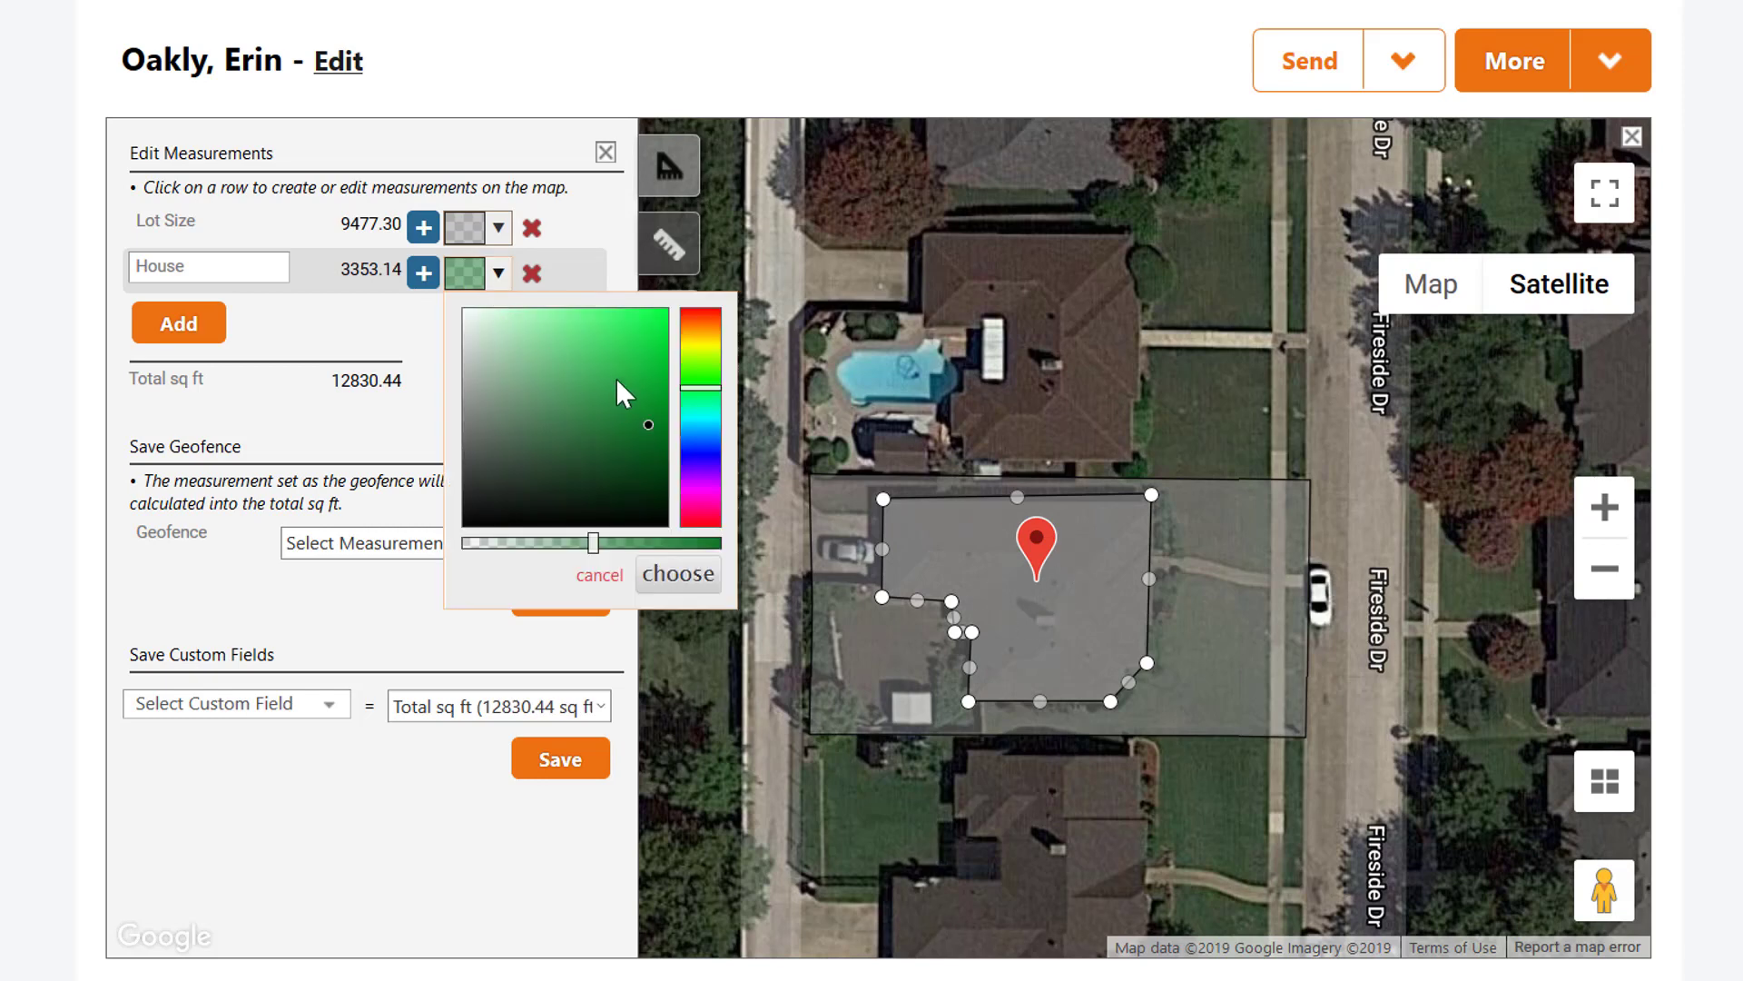
pyautogui.click(639, 366)
pyautogui.click(671, 572)
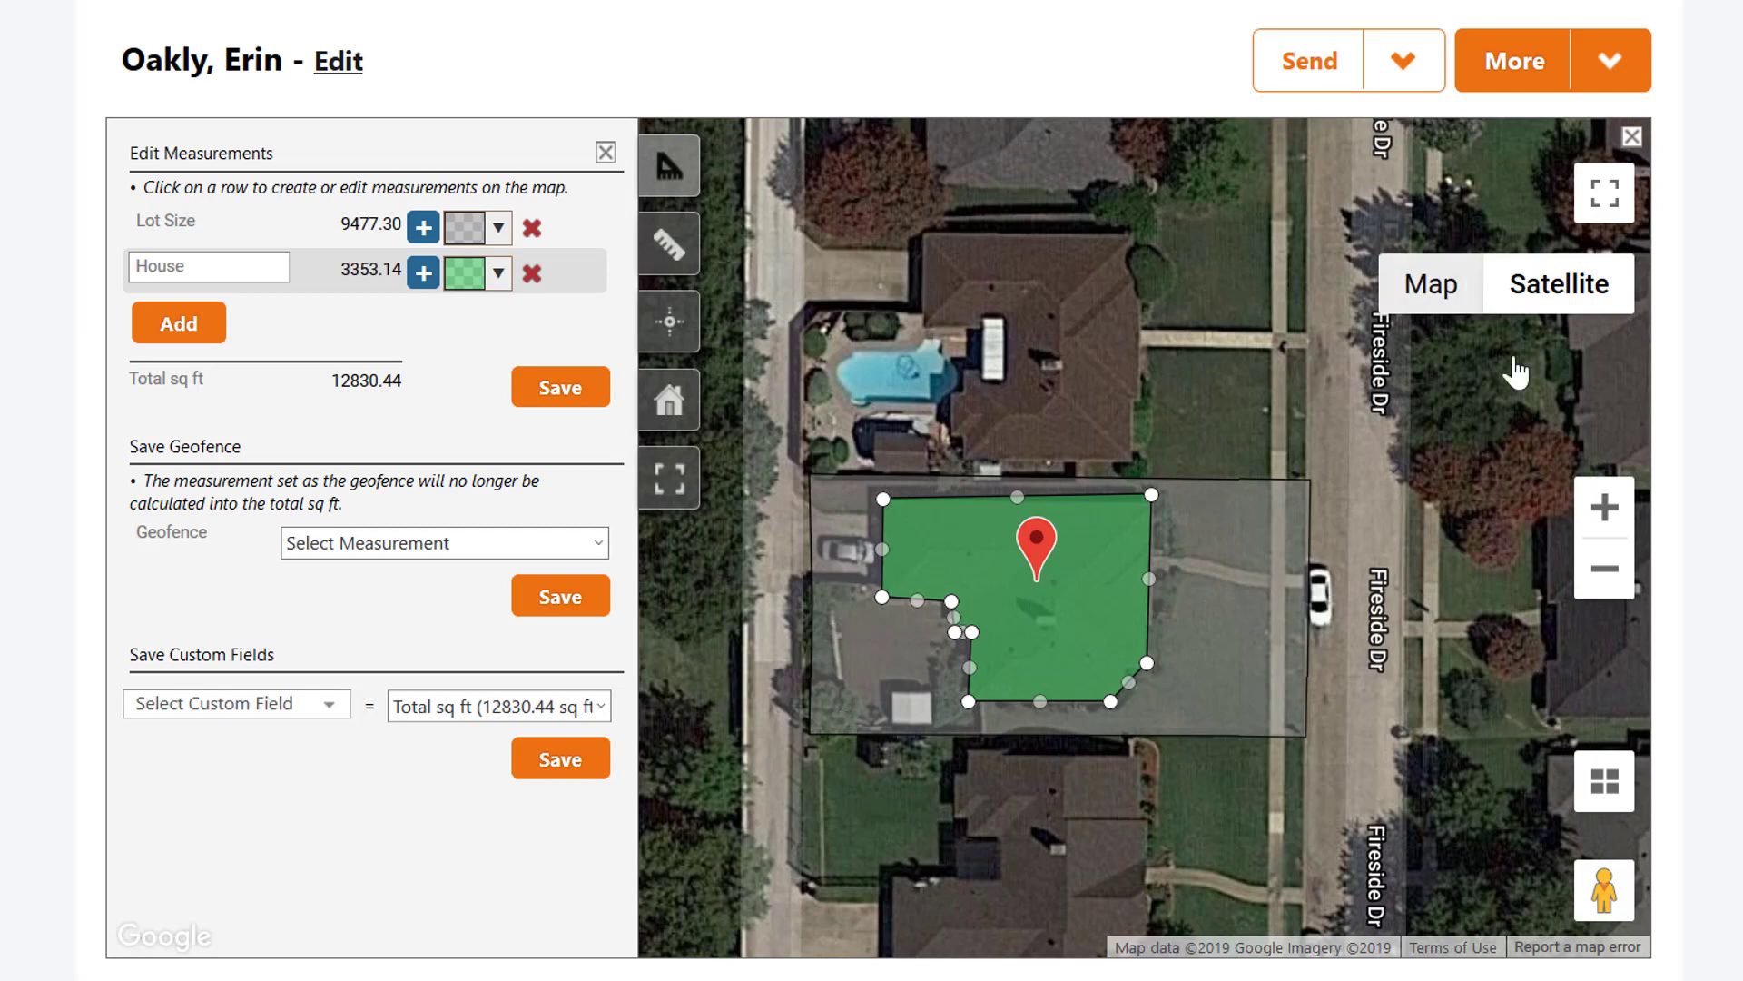
pyautogui.click(1609, 790)
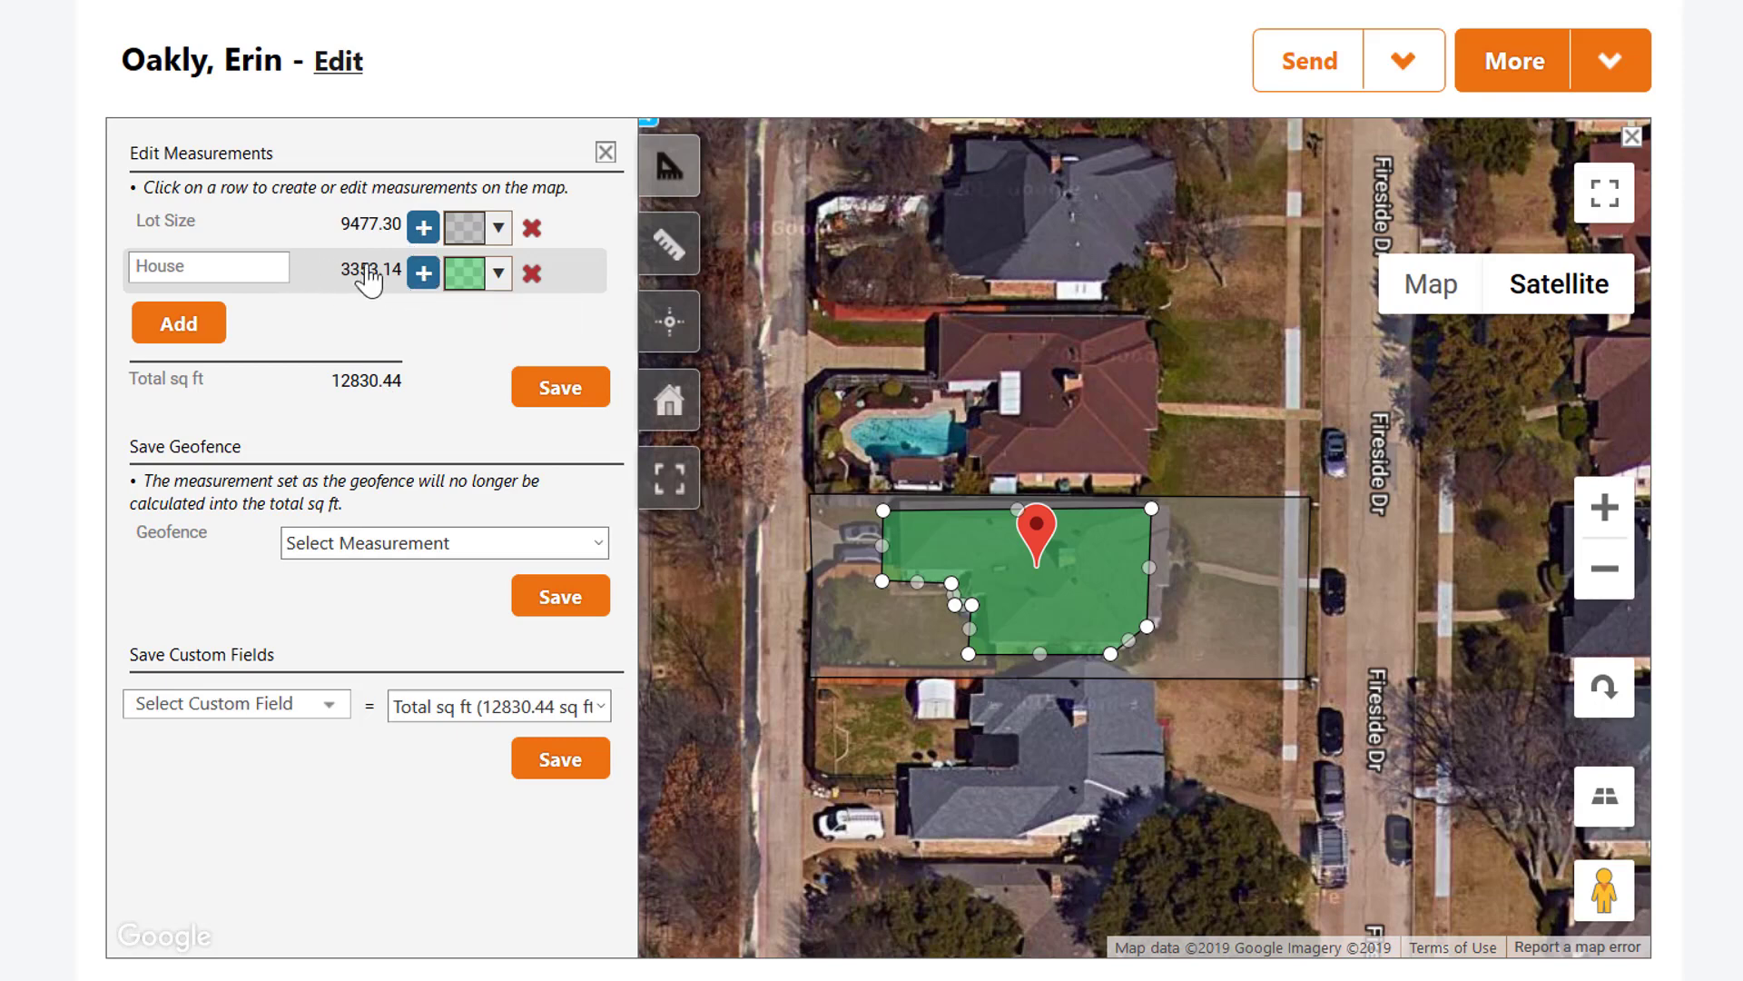
# Subtract the House area from the total square footage and save the total to the Turf Square Footage custom field
pyautogui.click(422, 275)
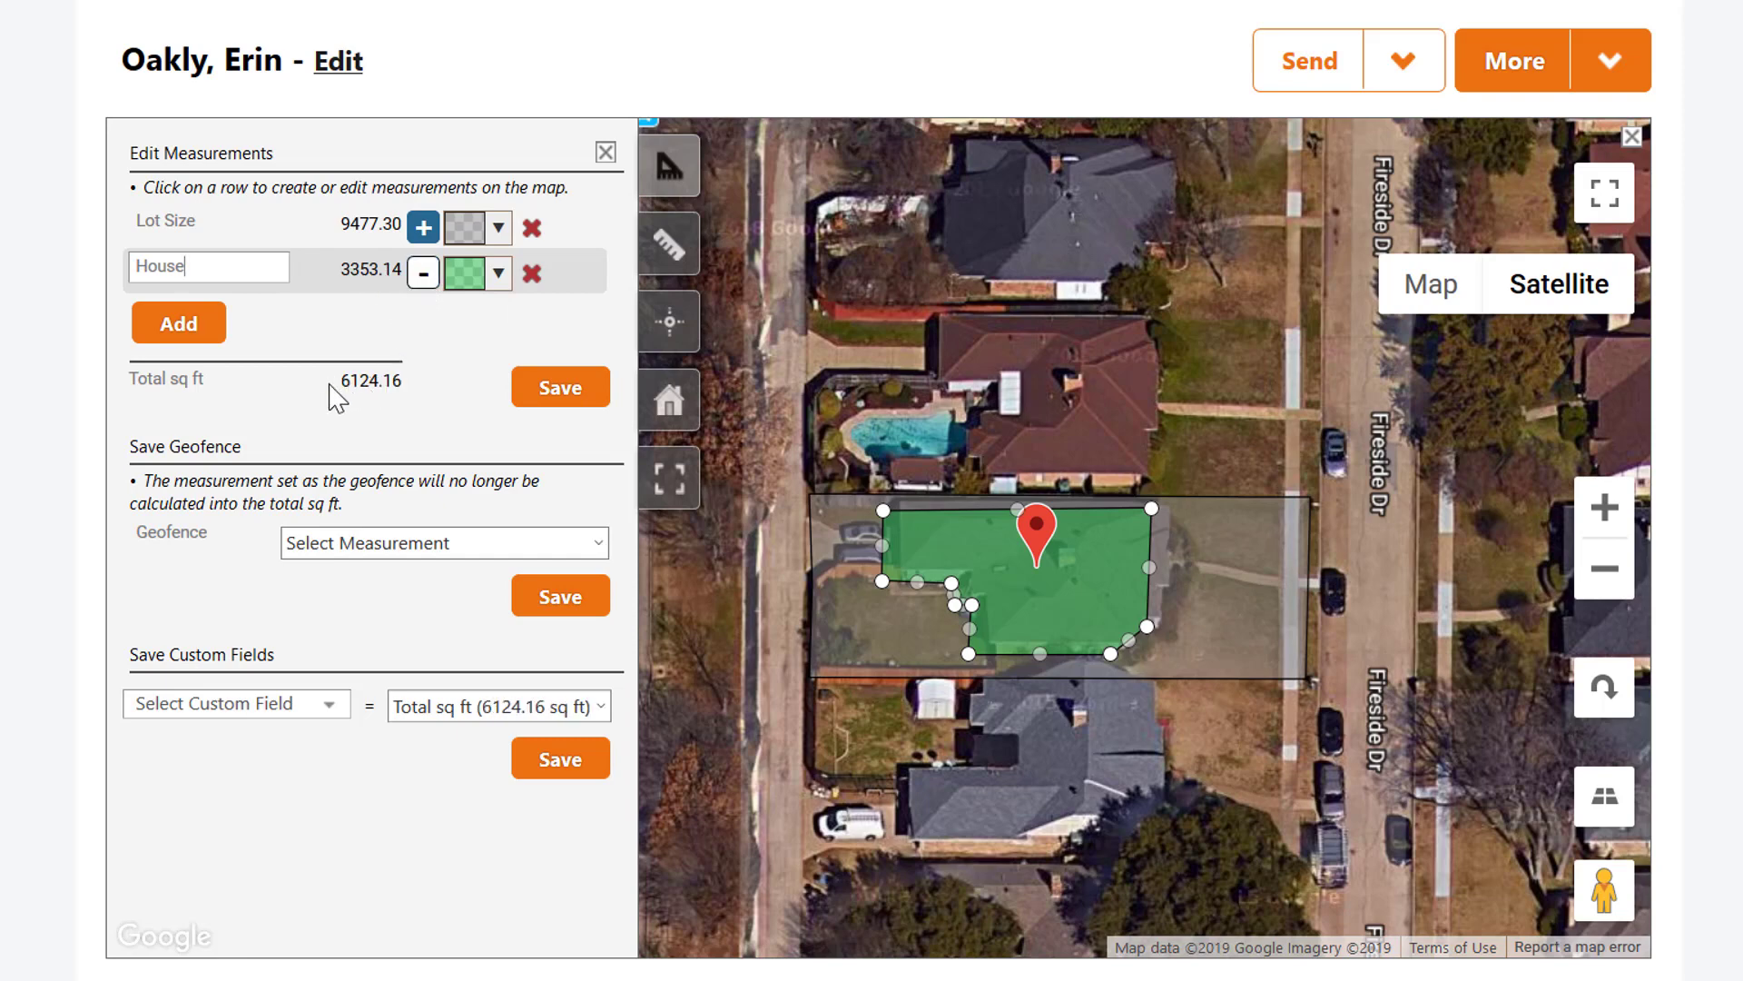
pyautogui.moveTo(340, 381); pyautogui.dragTo(411, 372)
pyautogui.click(421, 385)
pyautogui.click(305, 713)
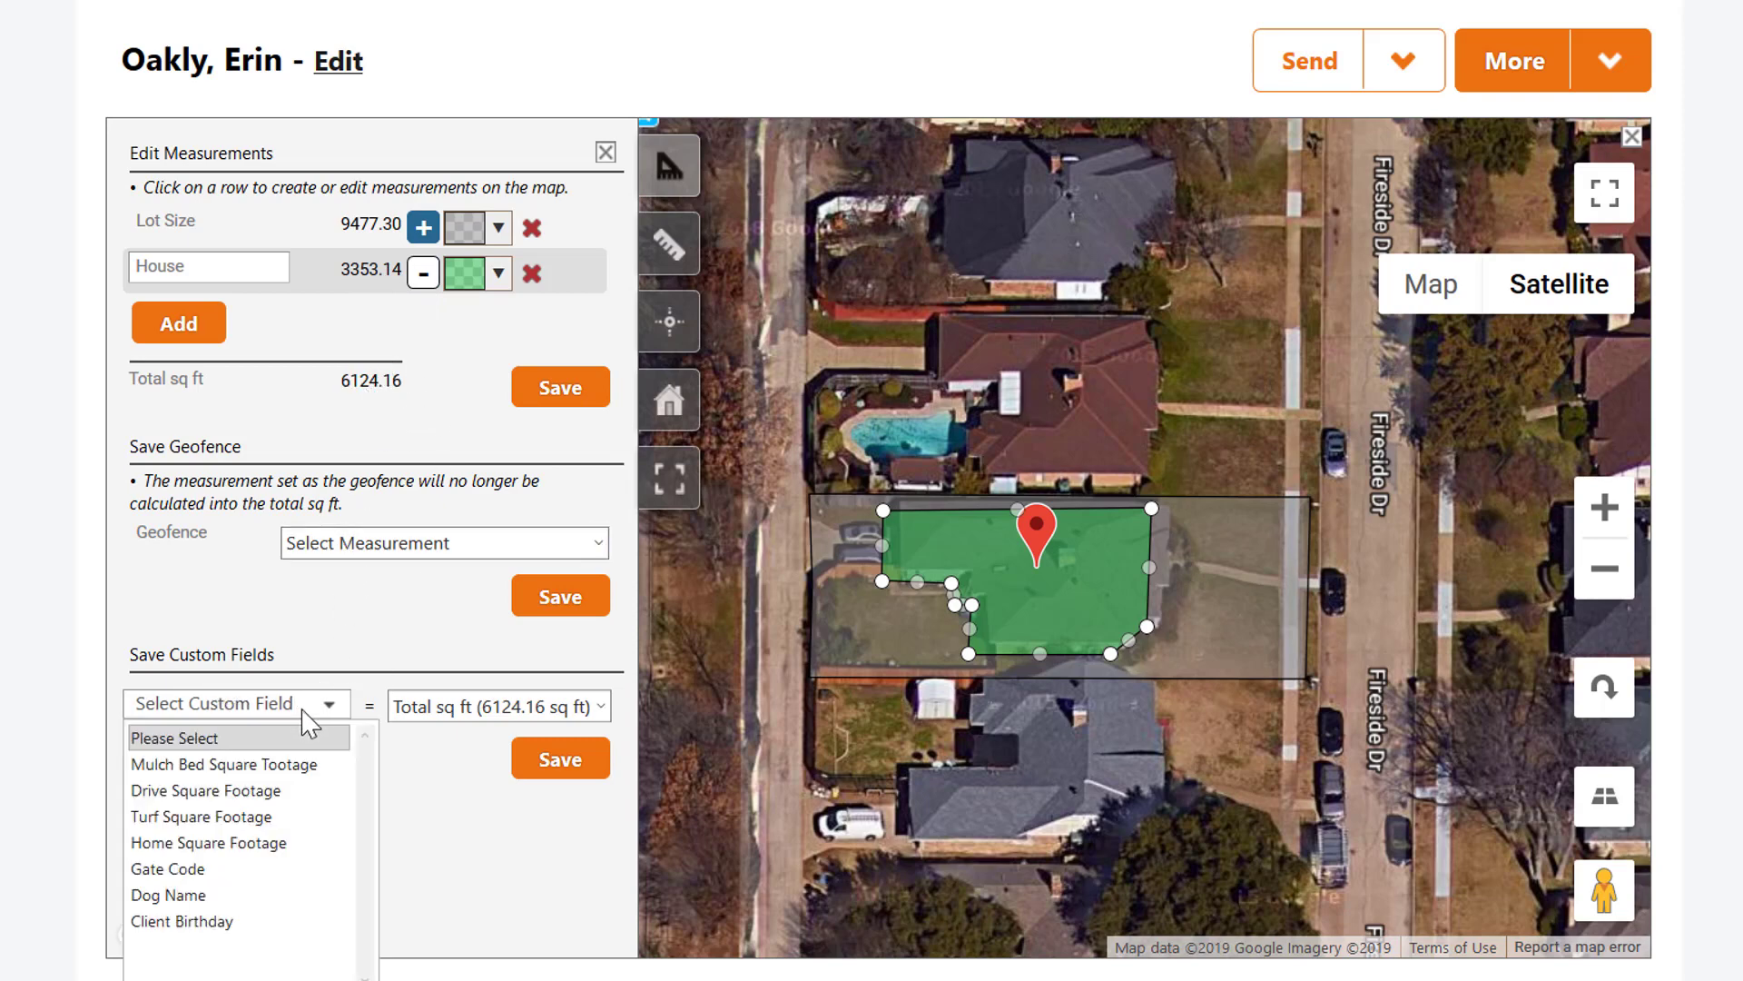
pyautogui.click(244, 817)
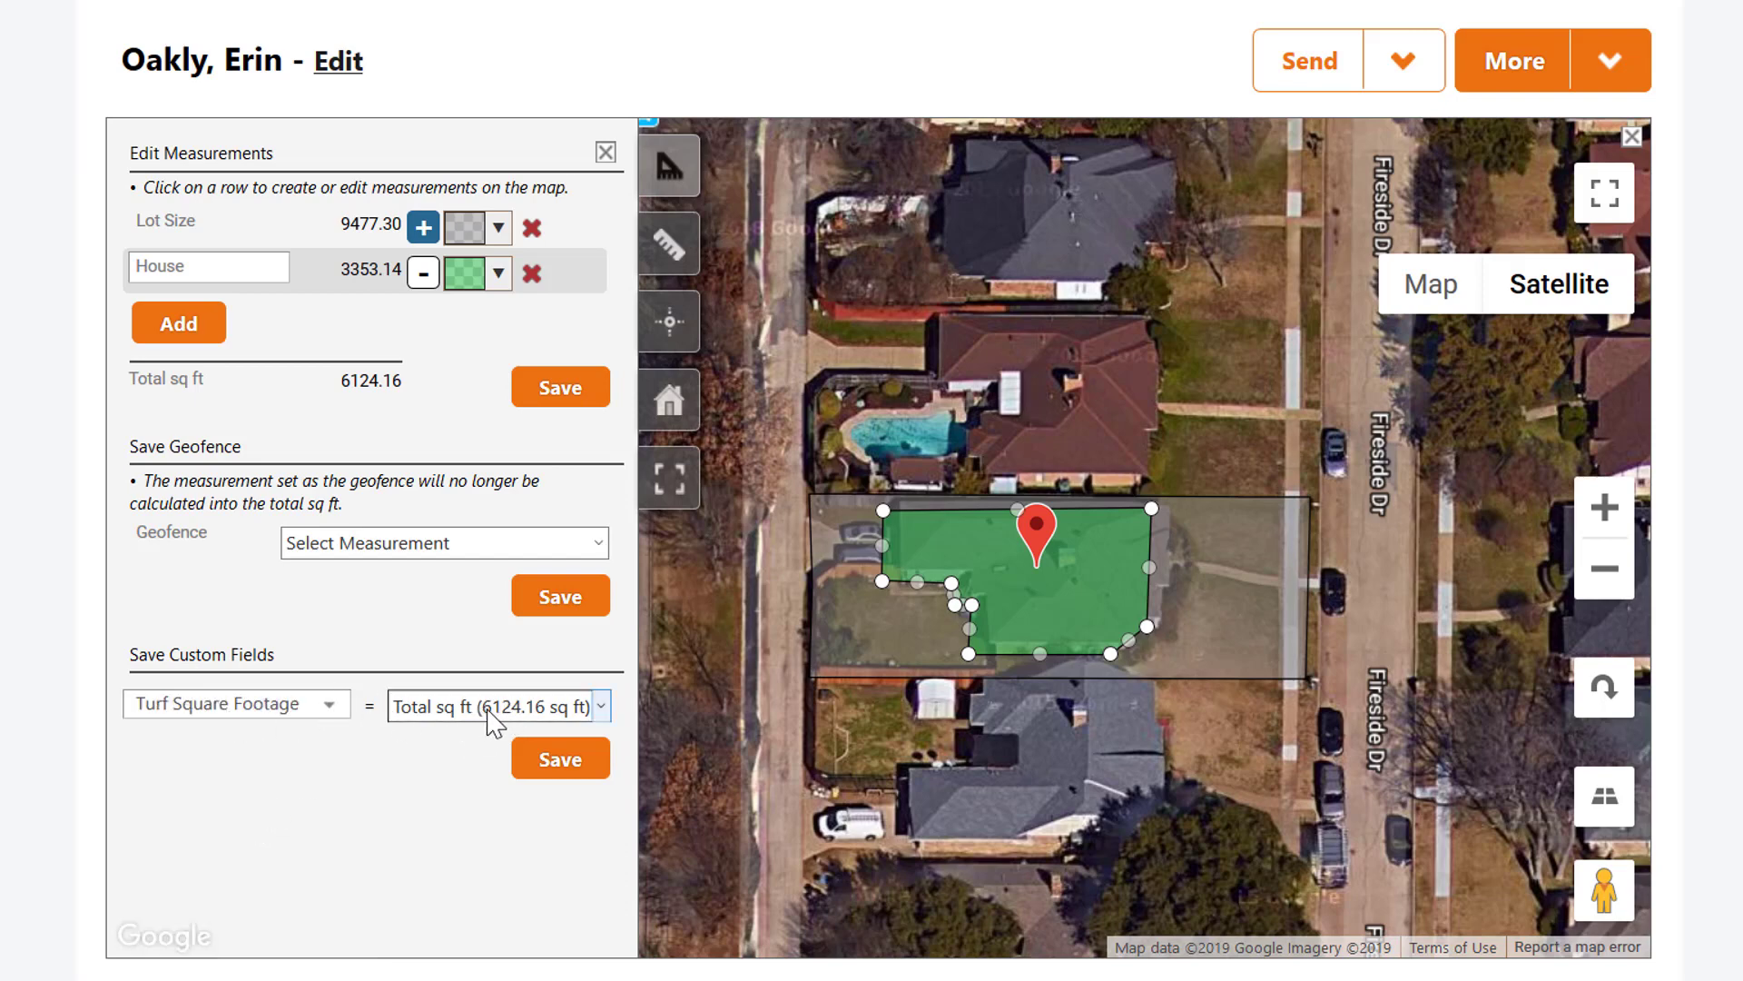
pyautogui.click(574, 770)
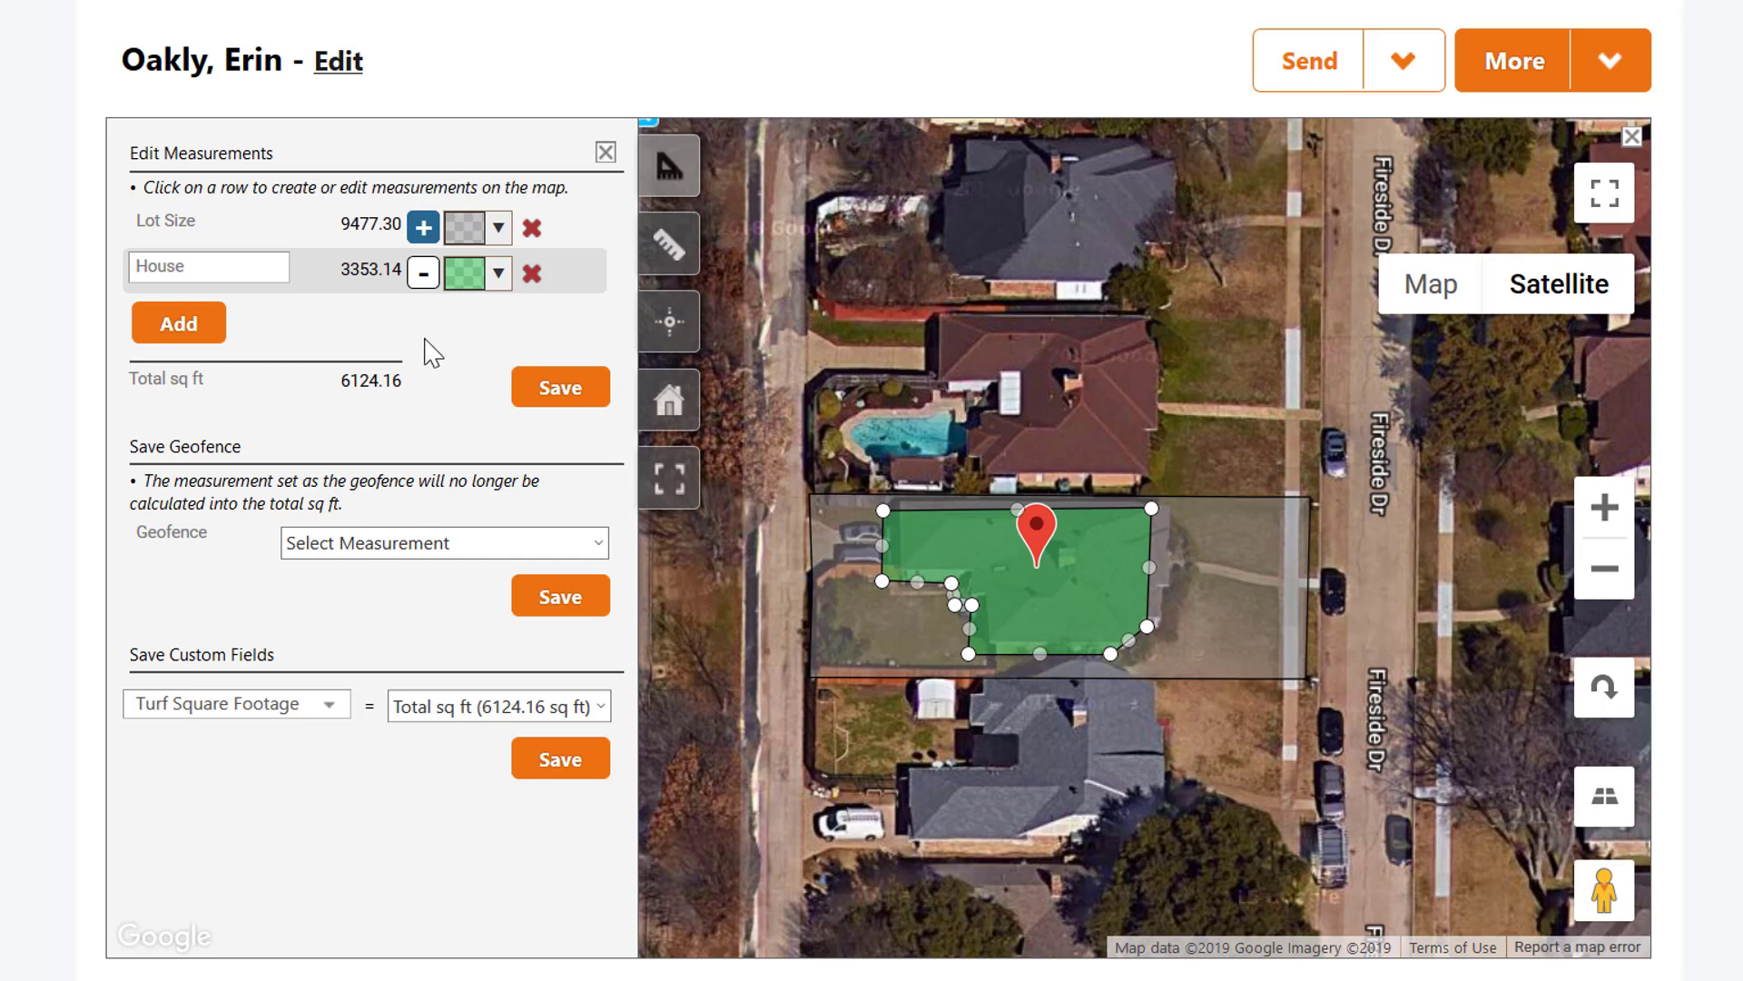
# Exclude Lot Size from the total, count House as added, and save the total to the Home Square Footage custom field
pyautogui.click(423, 231)
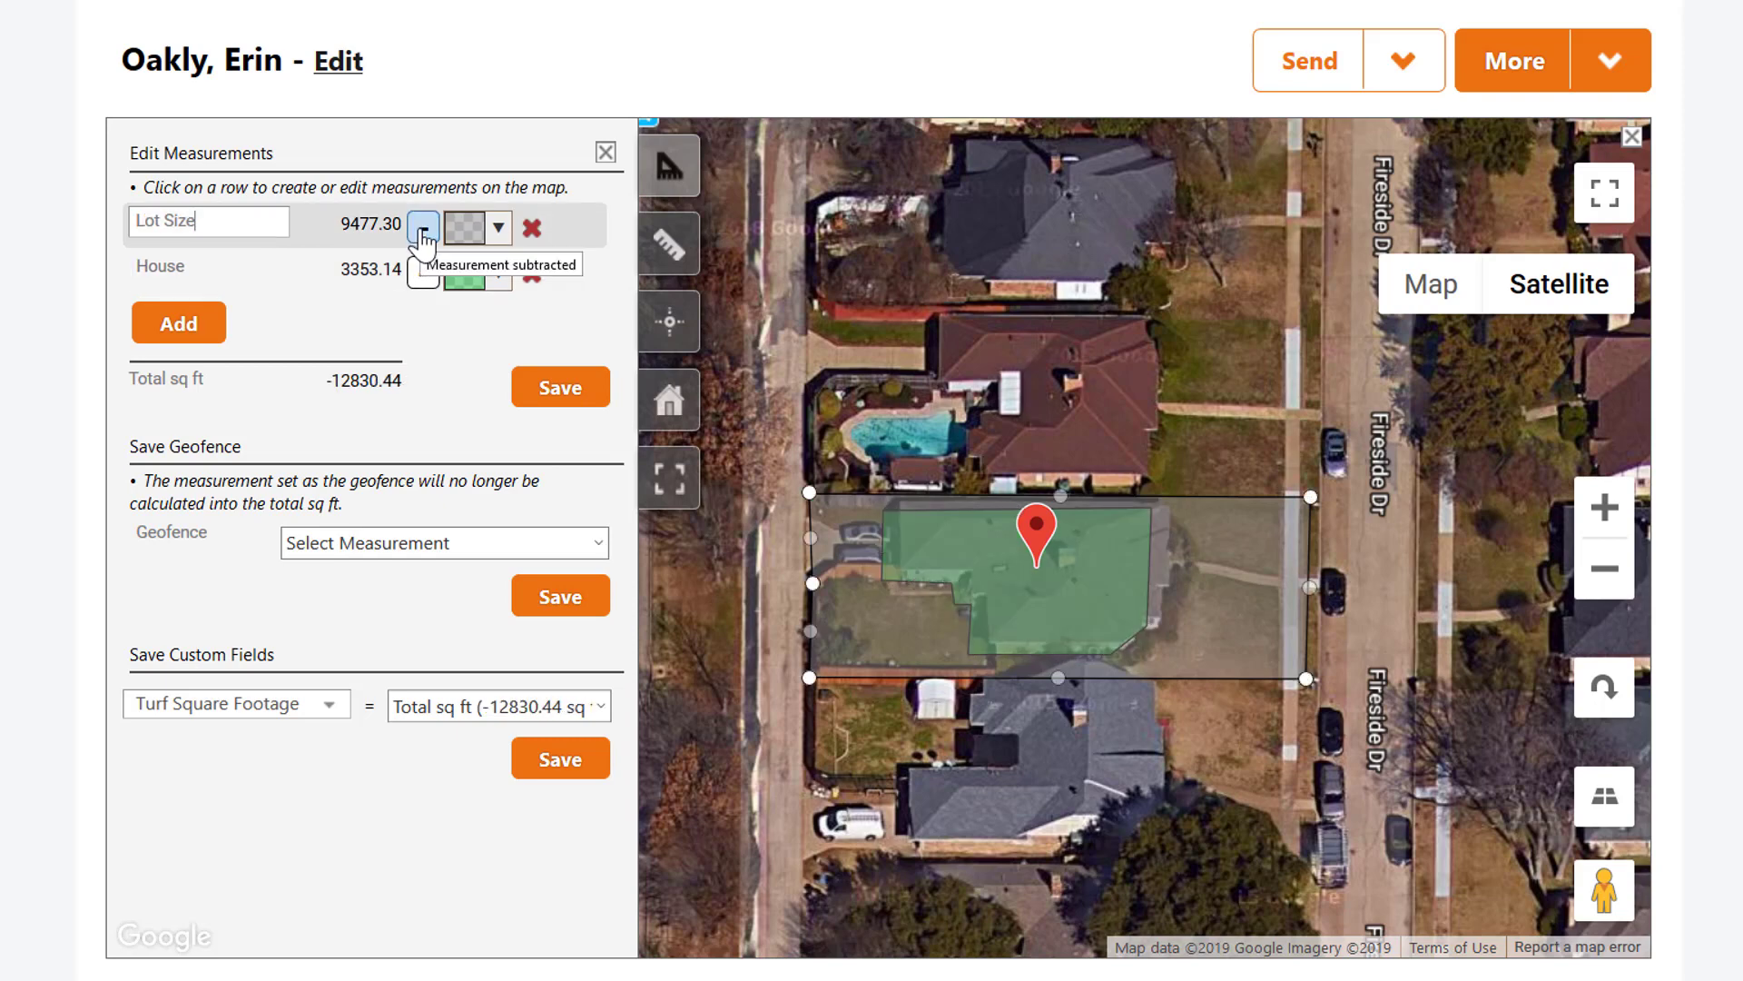
pyautogui.click(423, 231)
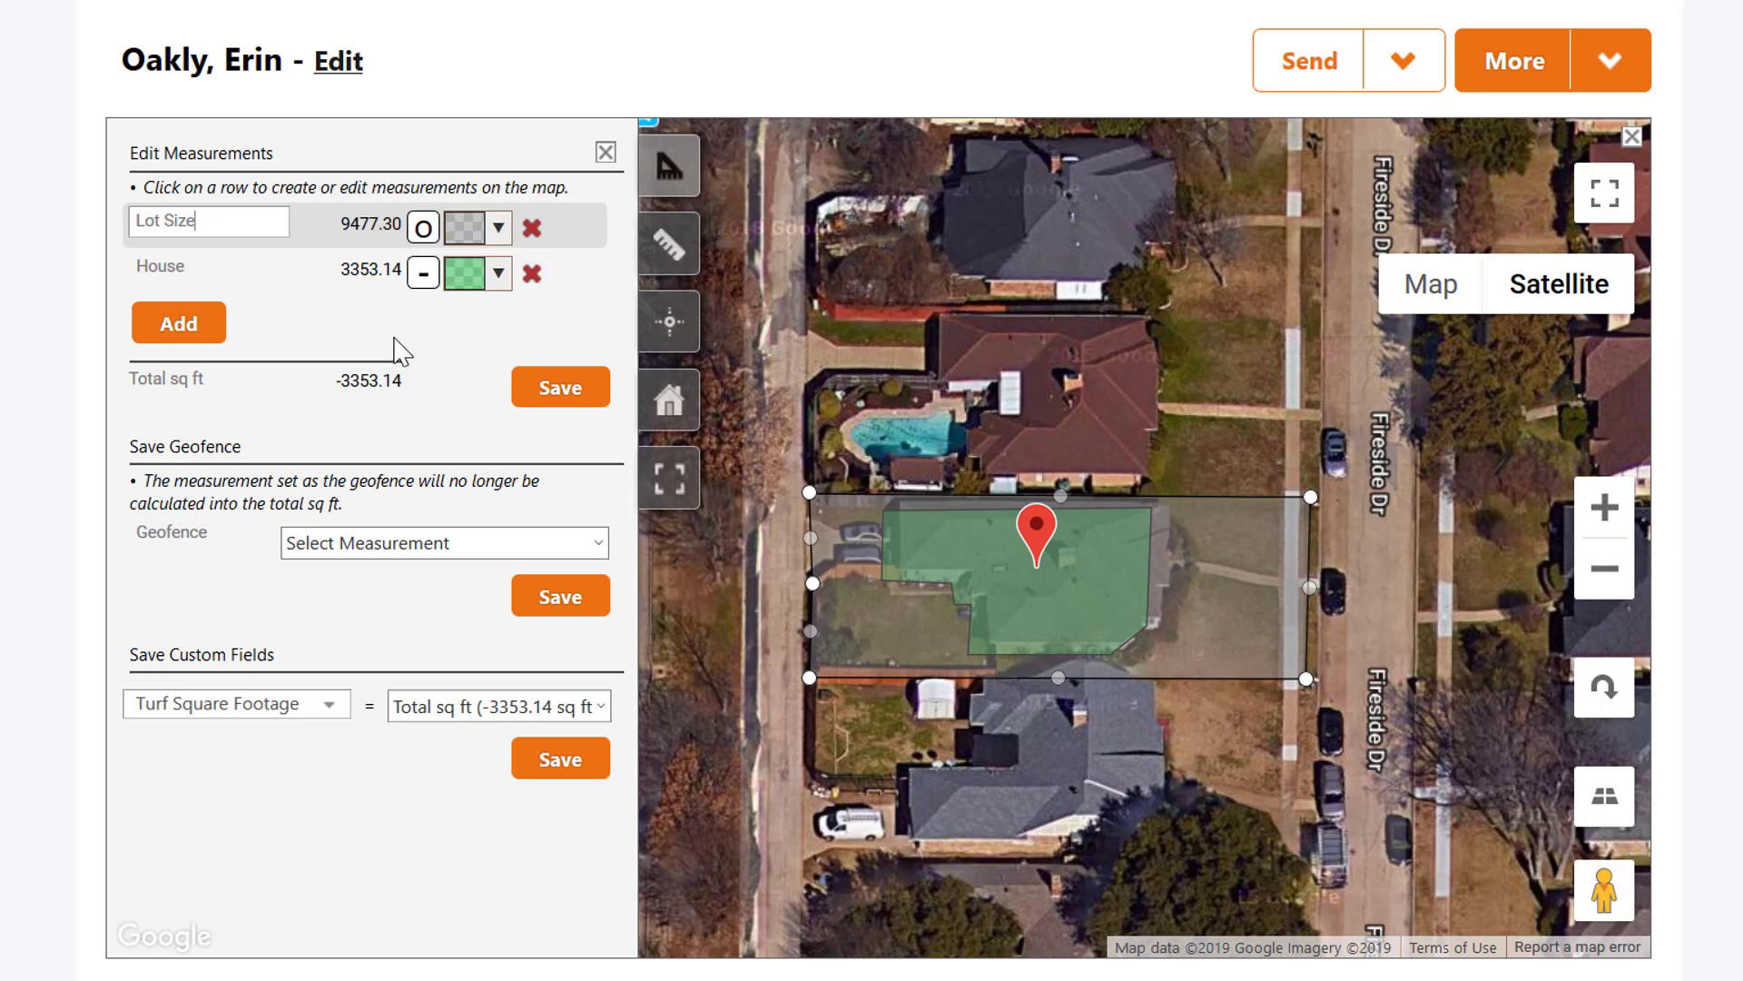
pyautogui.click(423, 275)
pyautogui.click(423, 275)
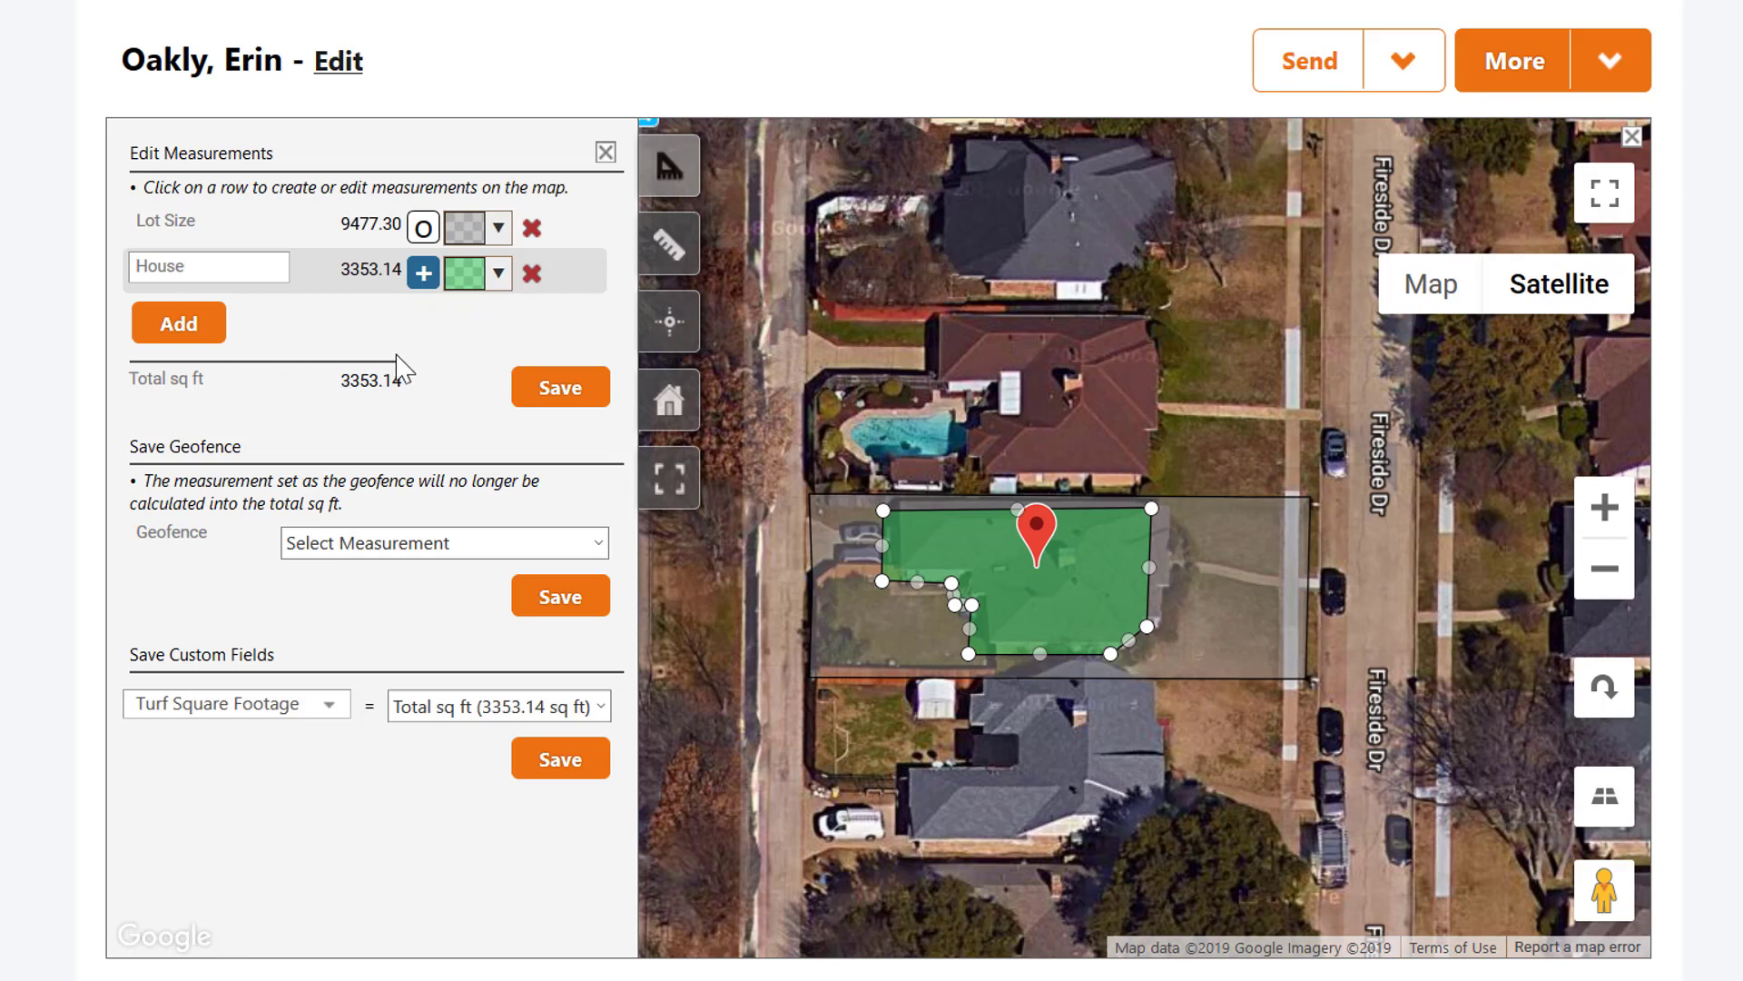
pyautogui.click(329, 707)
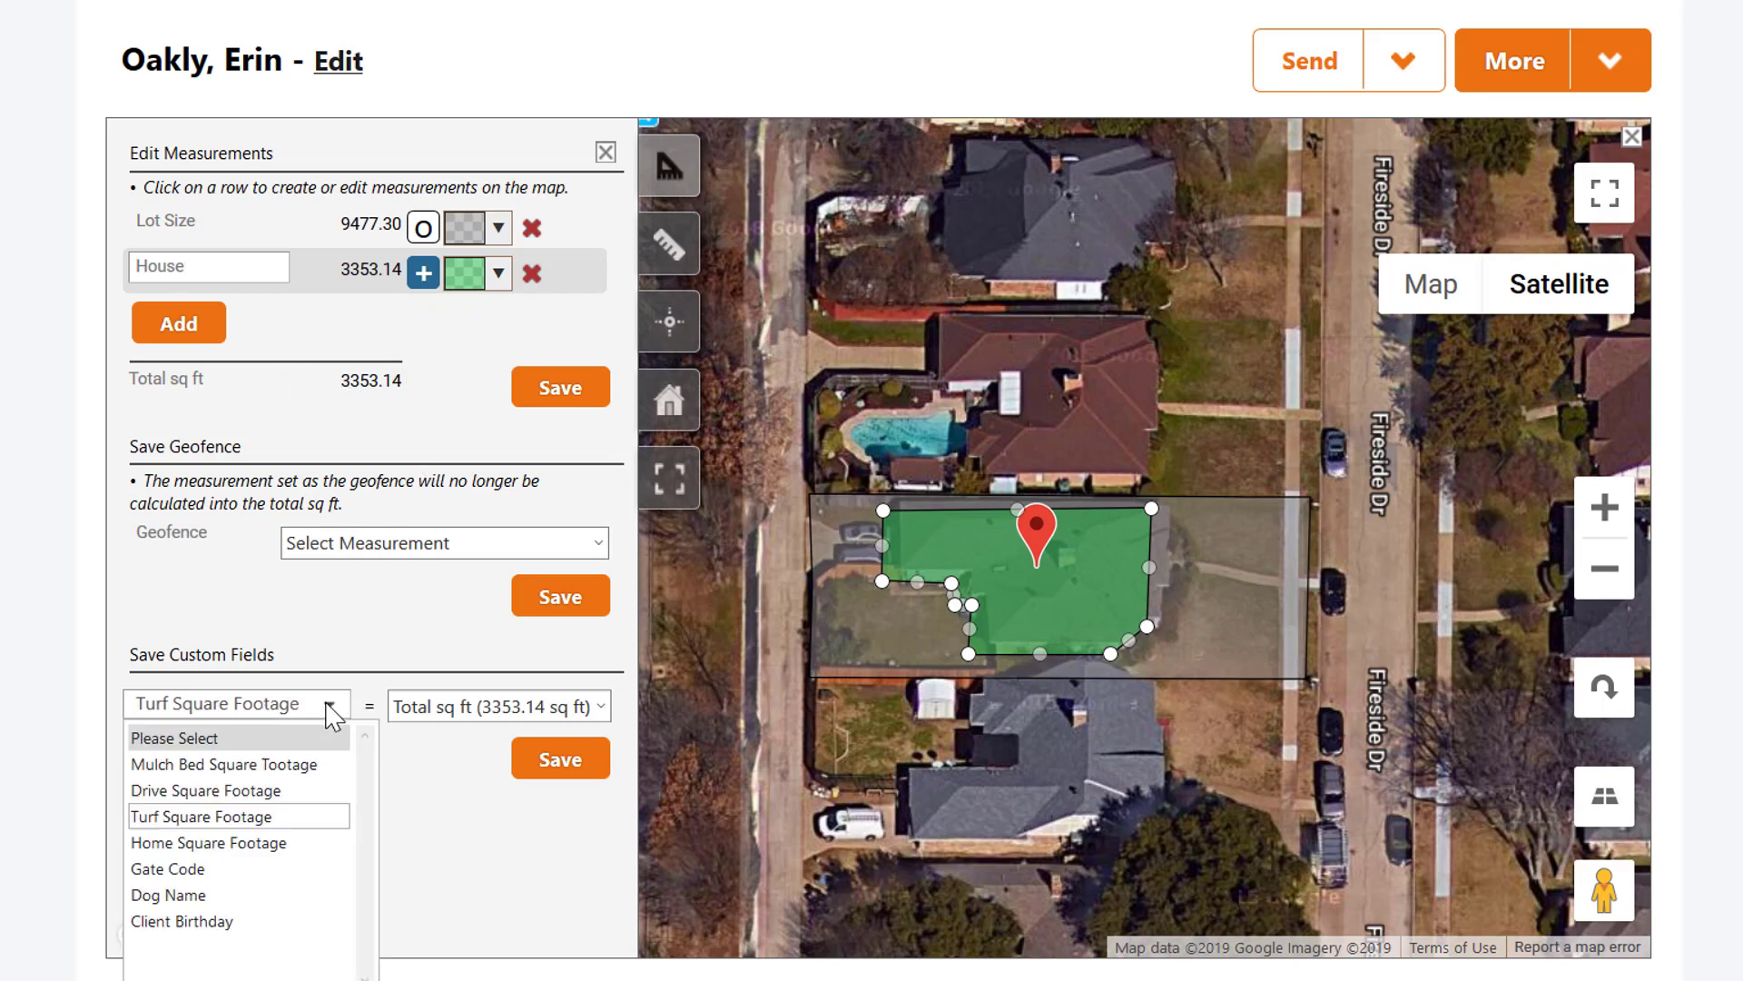
pyautogui.click(260, 844)
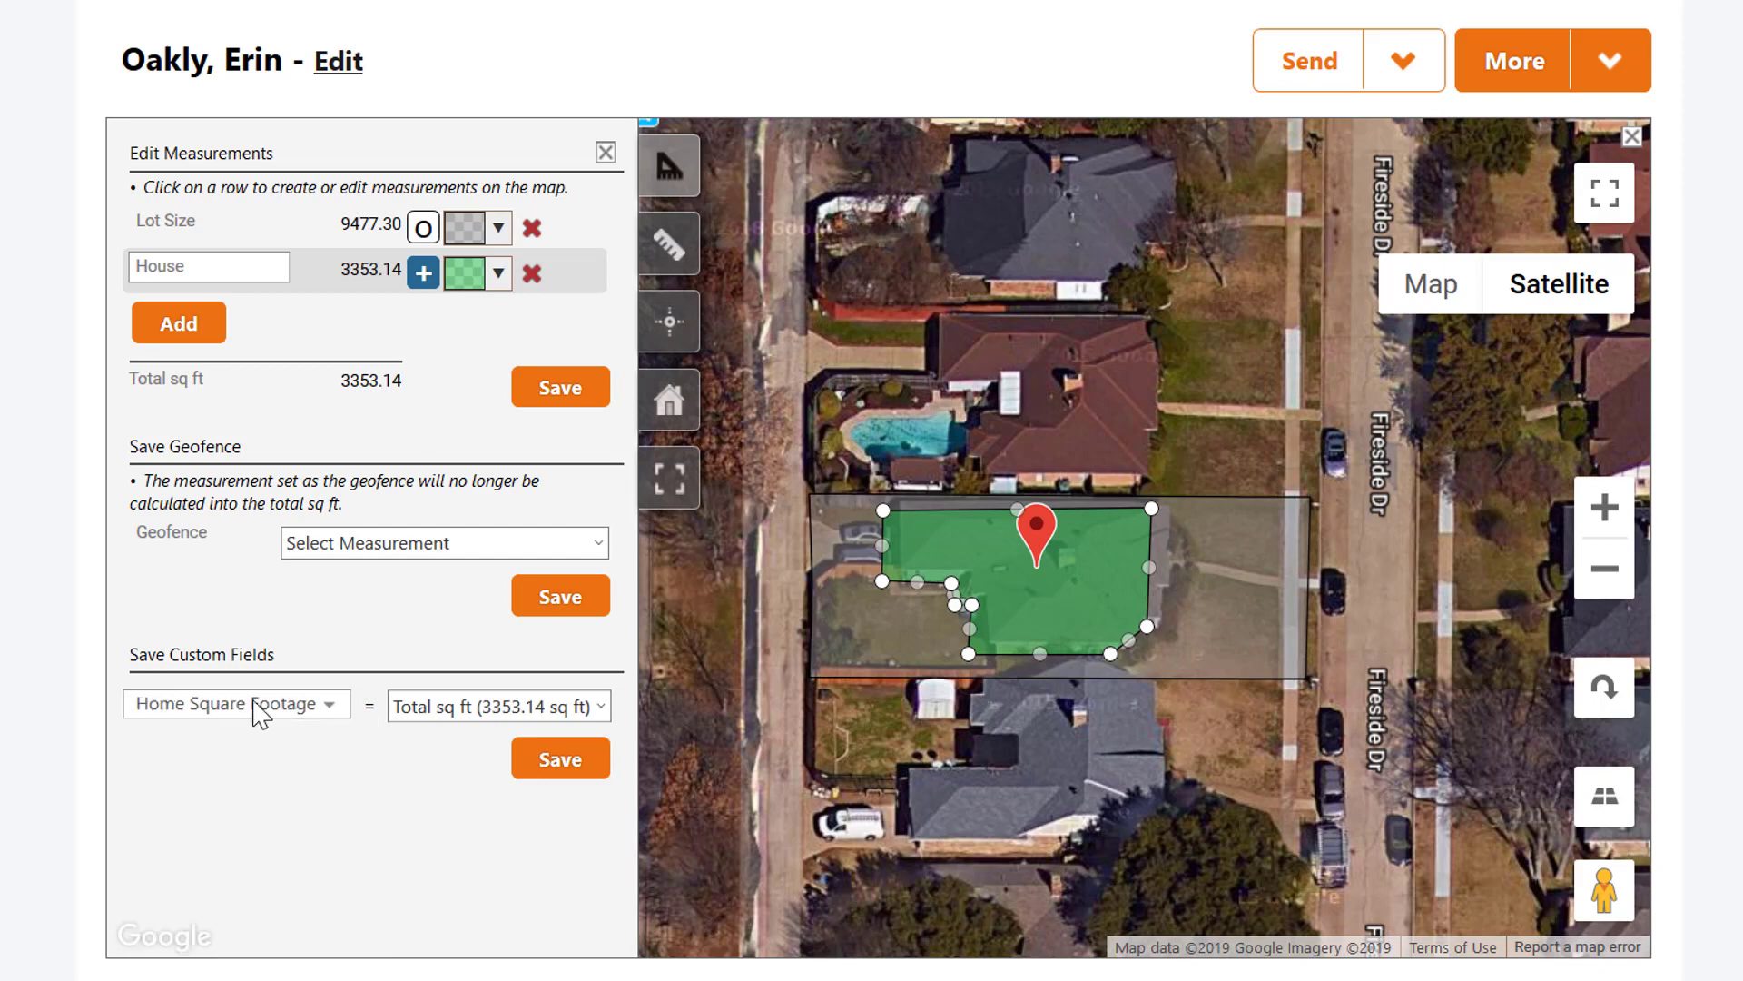
pyautogui.click(560, 772)
# Hide the property measurements and measure the house's perimeter with linear markers around the roof corners, shifting the northeast marker slightly north
pyautogui.click(666, 247)
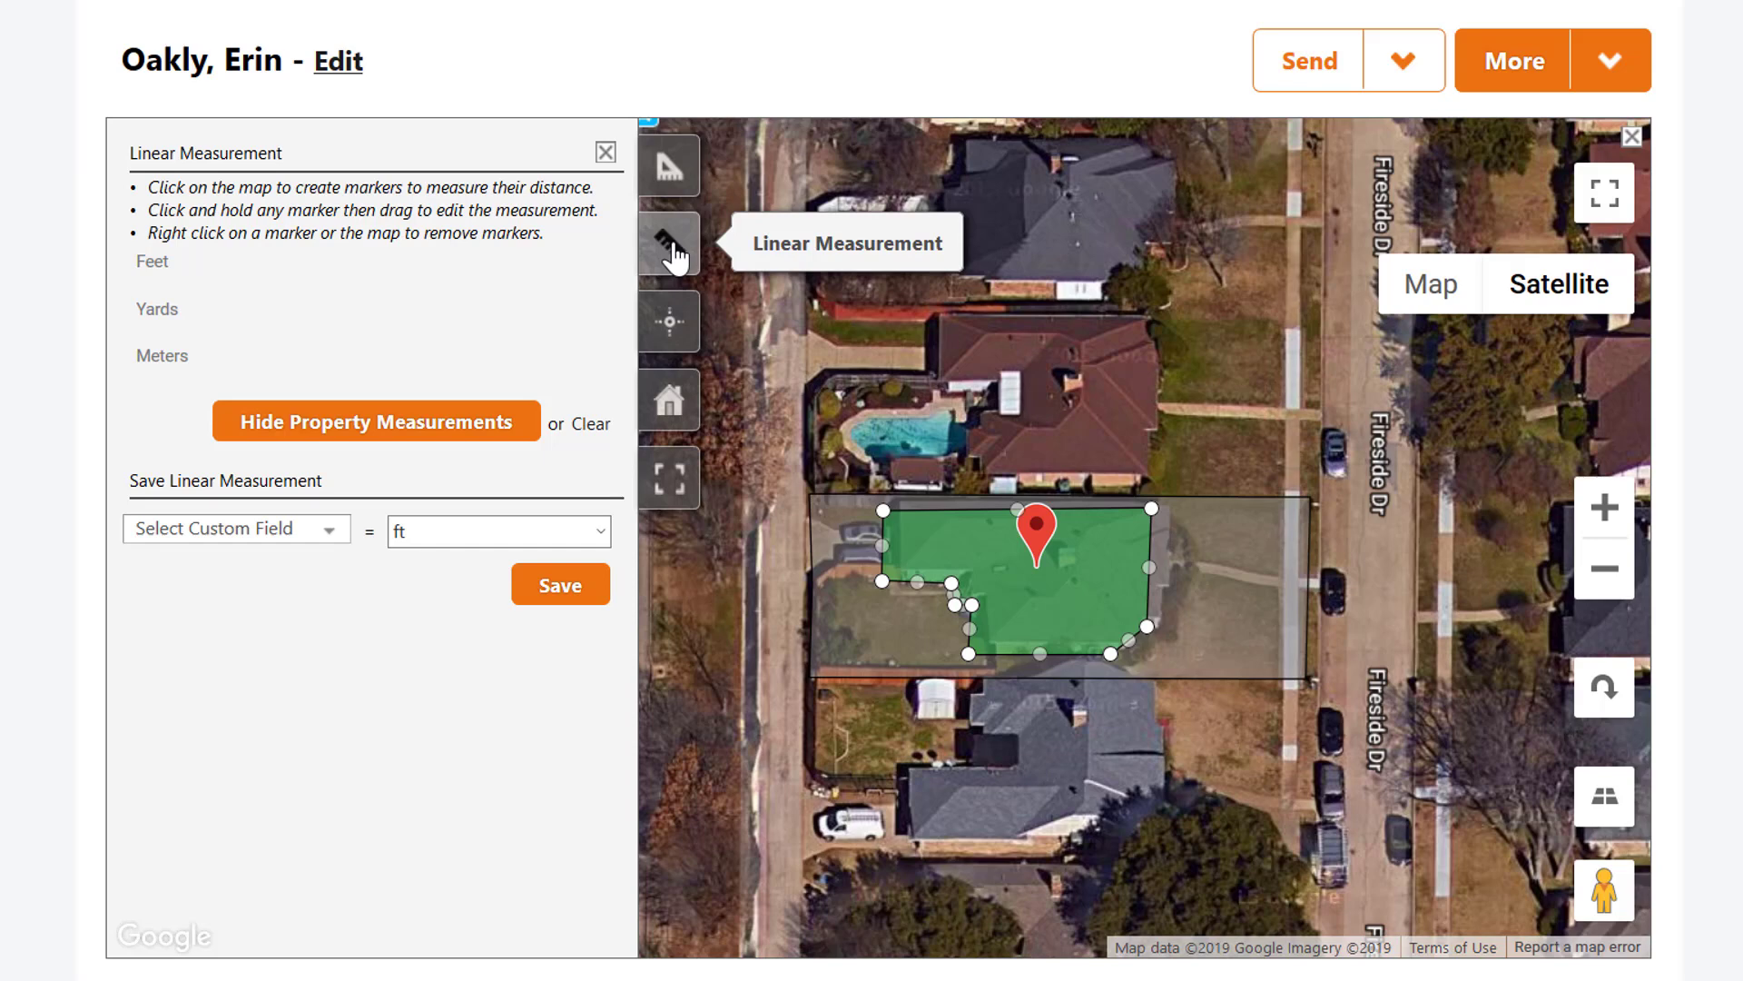
pyautogui.click(356, 432)
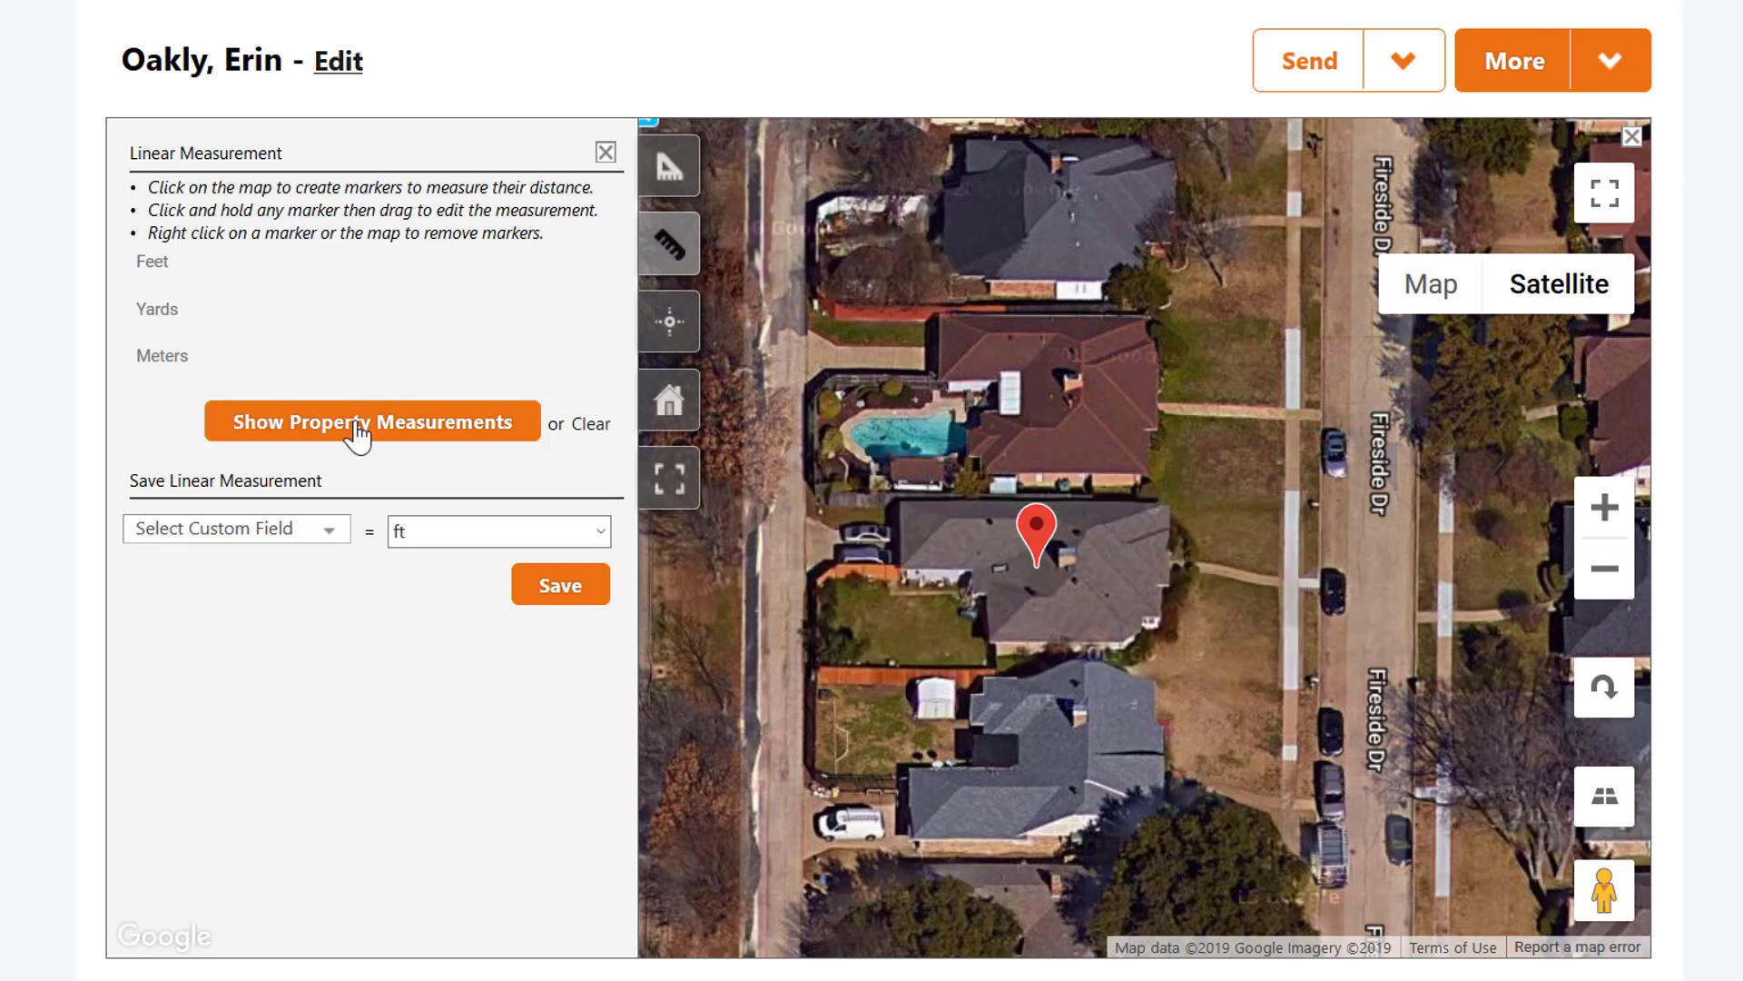
pyautogui.click(896, 500)
pyautogui.click(896, 588)
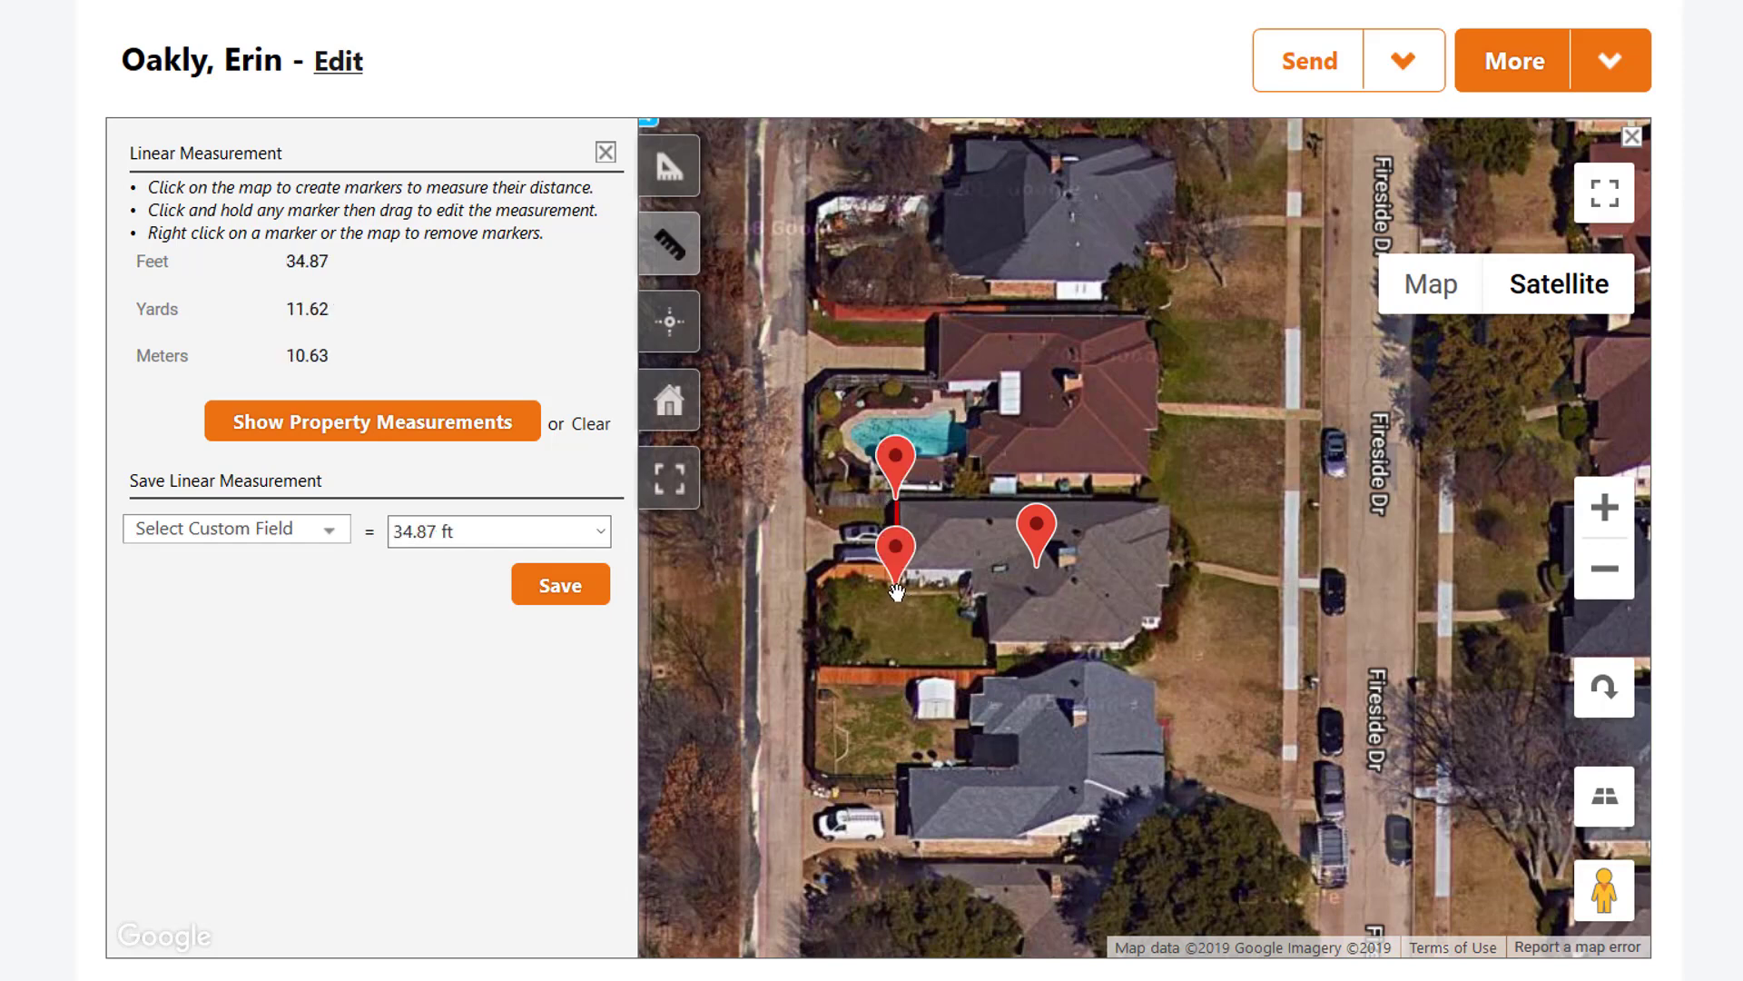
pyautogui.click(979, 589)
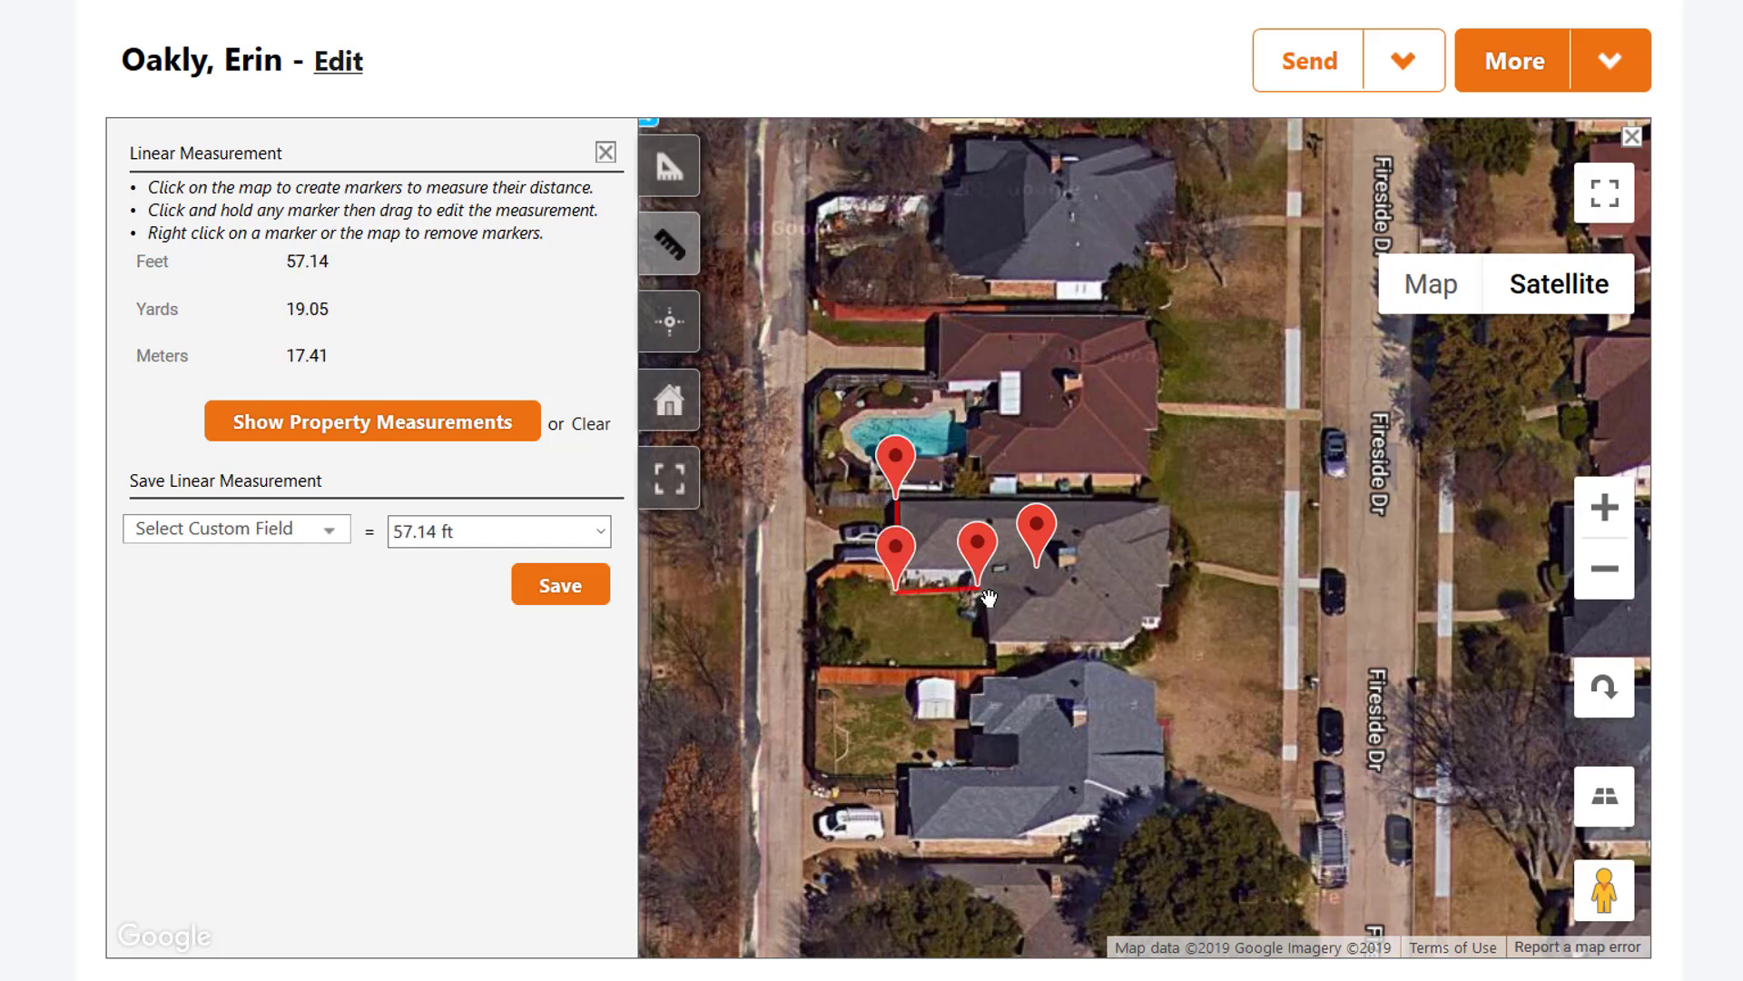
pyautogui.click(994, 660)
pyautogui.click(1122, 651)
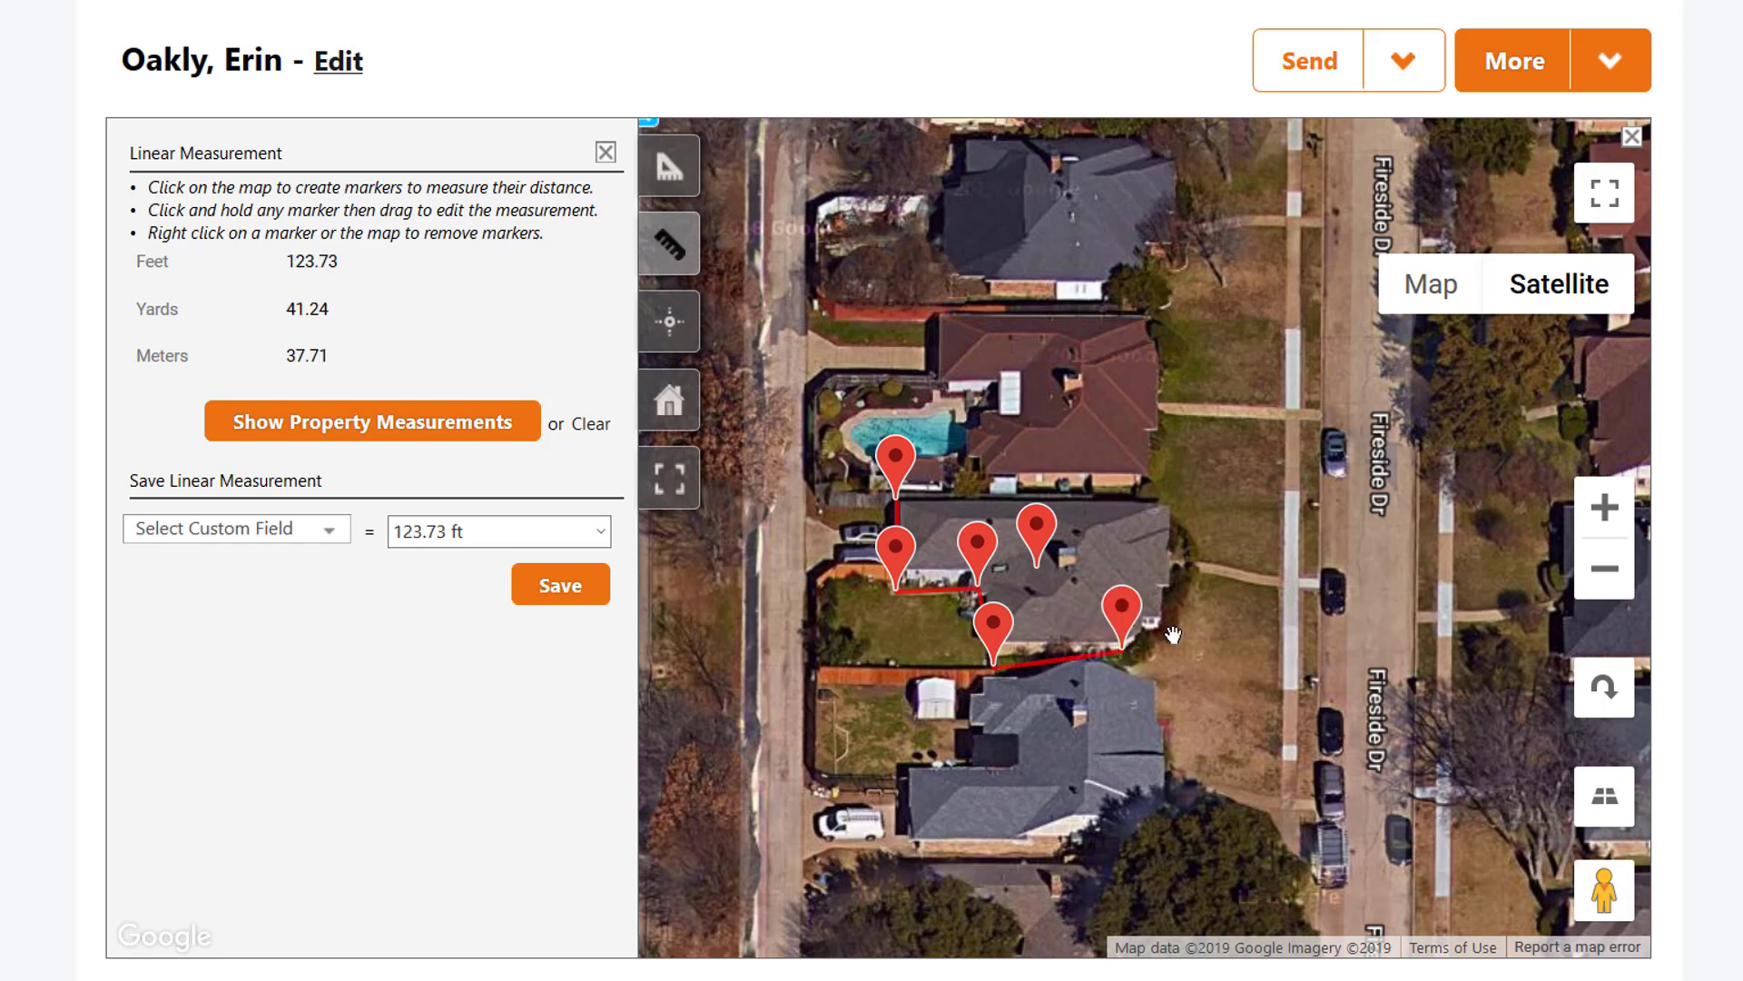
pyautogui.click(1159, 626)
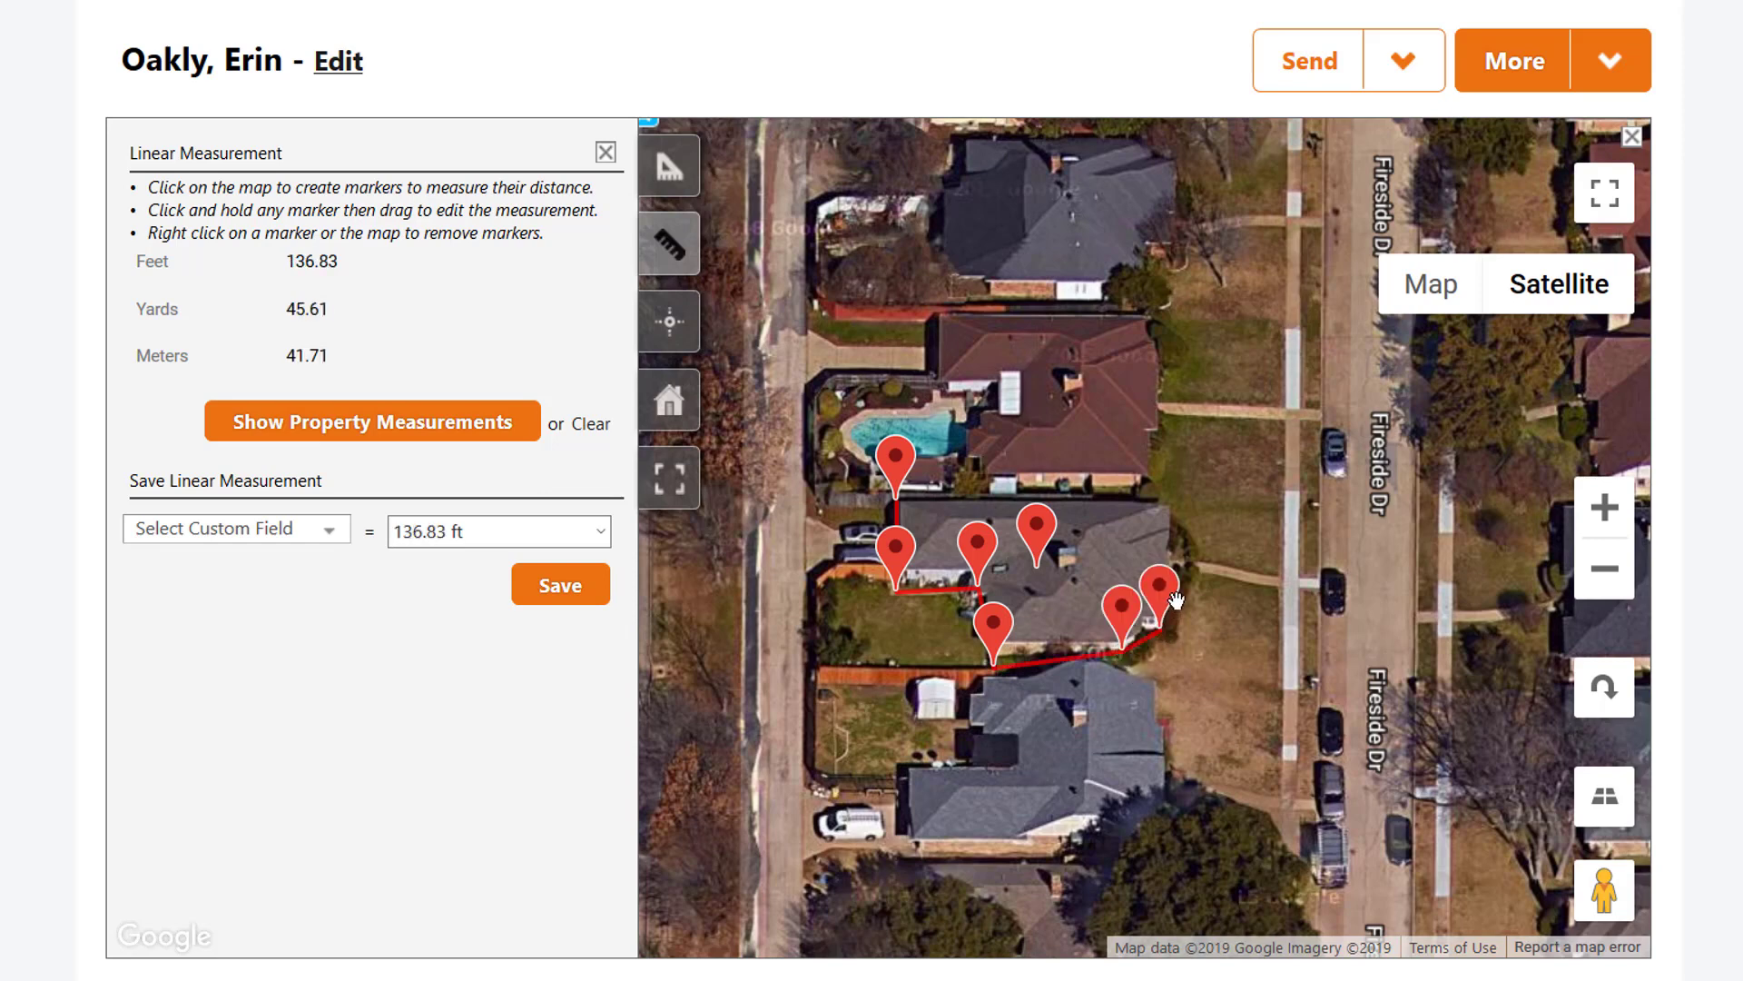
pyautogui.click(1169, 511)
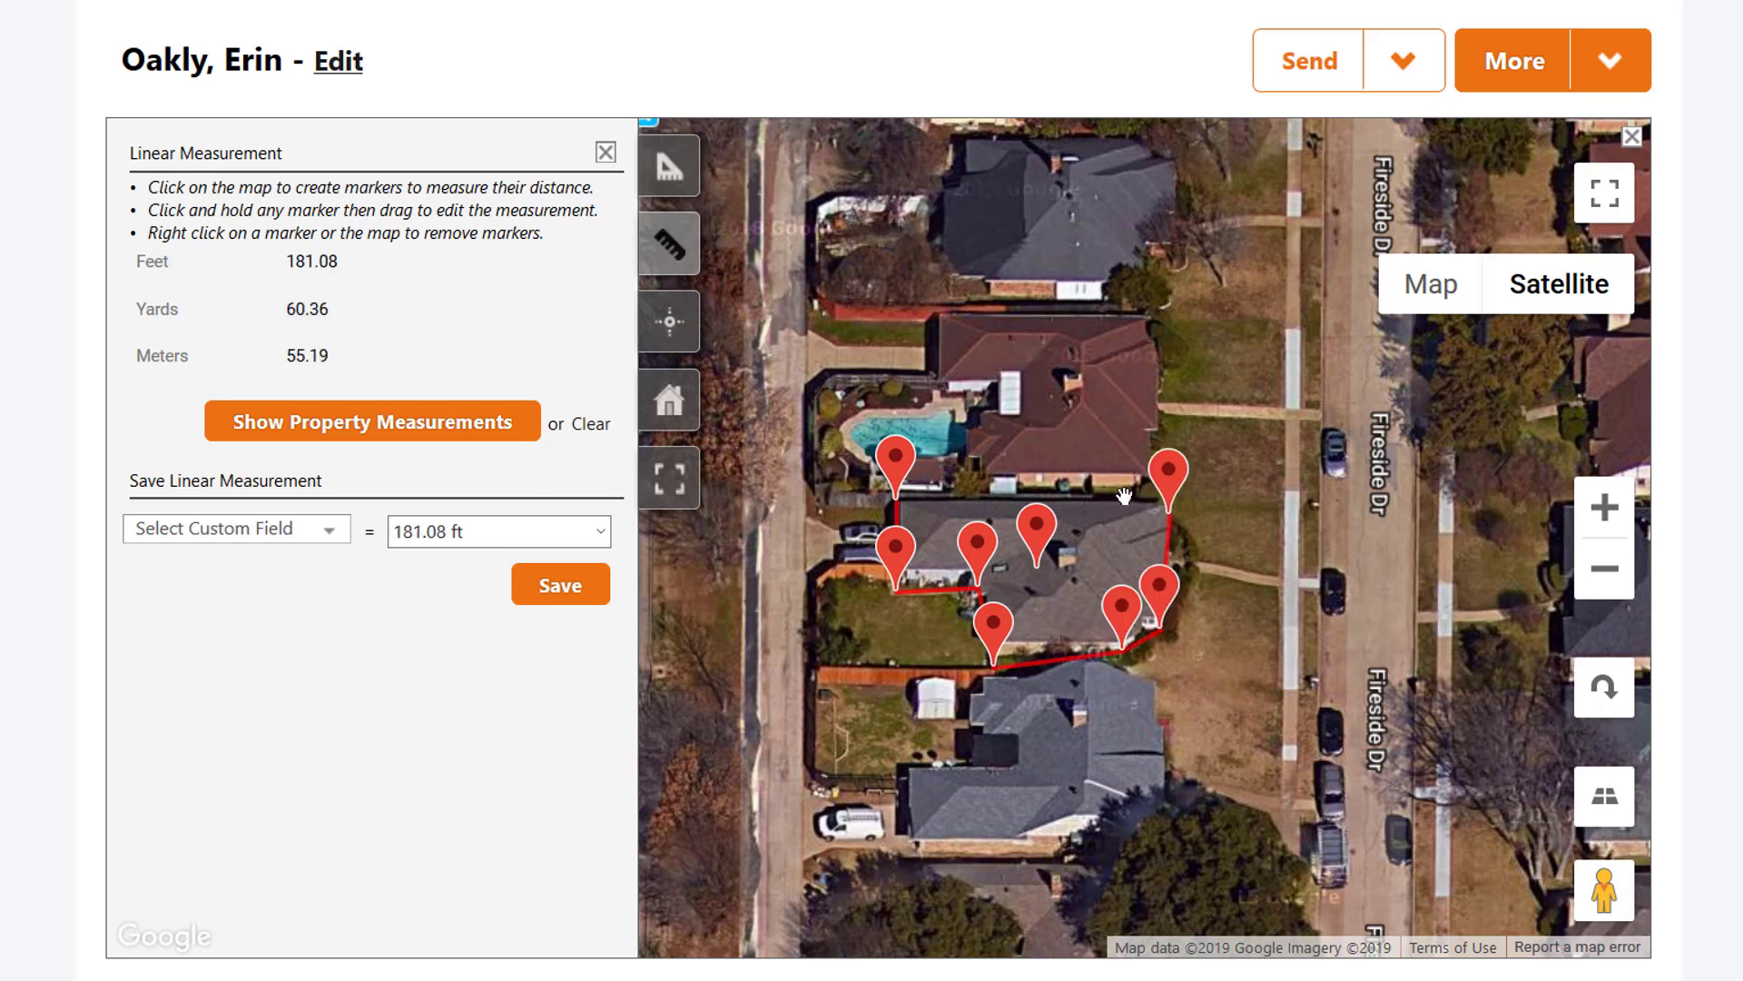
pyautogui.click(899, 498)
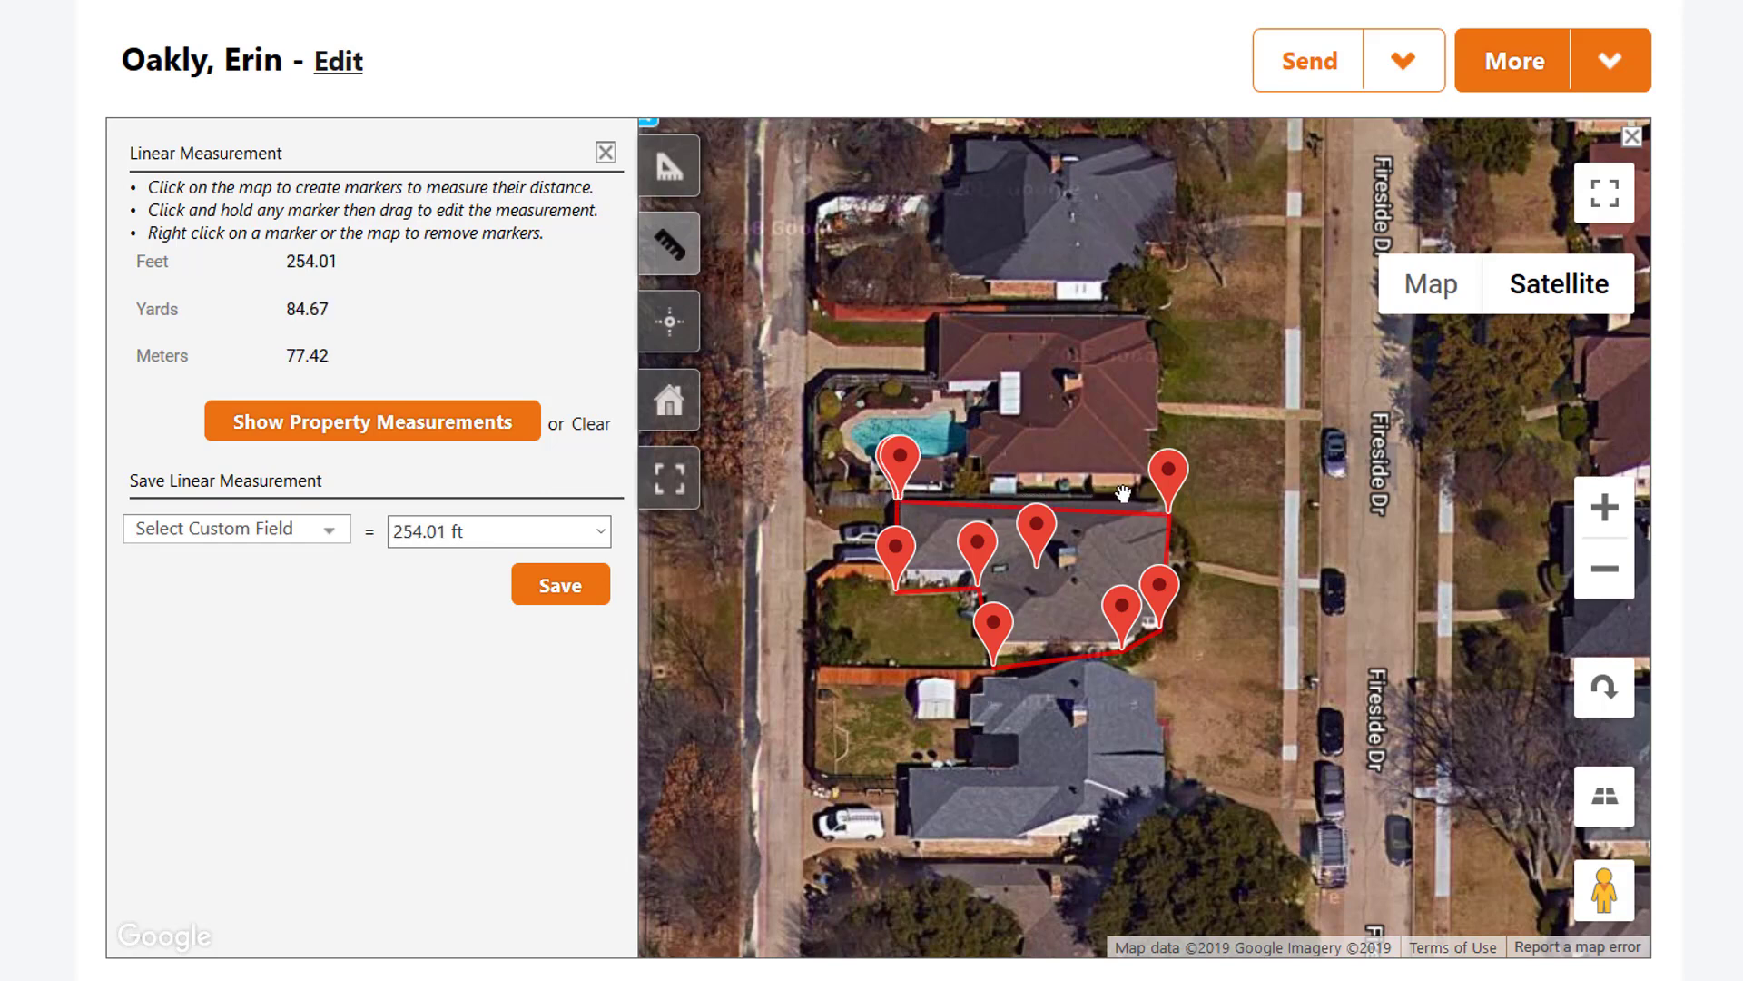
pyautogui.moveTo(1170, 494); pyautogui.dragTo(1175, 472)
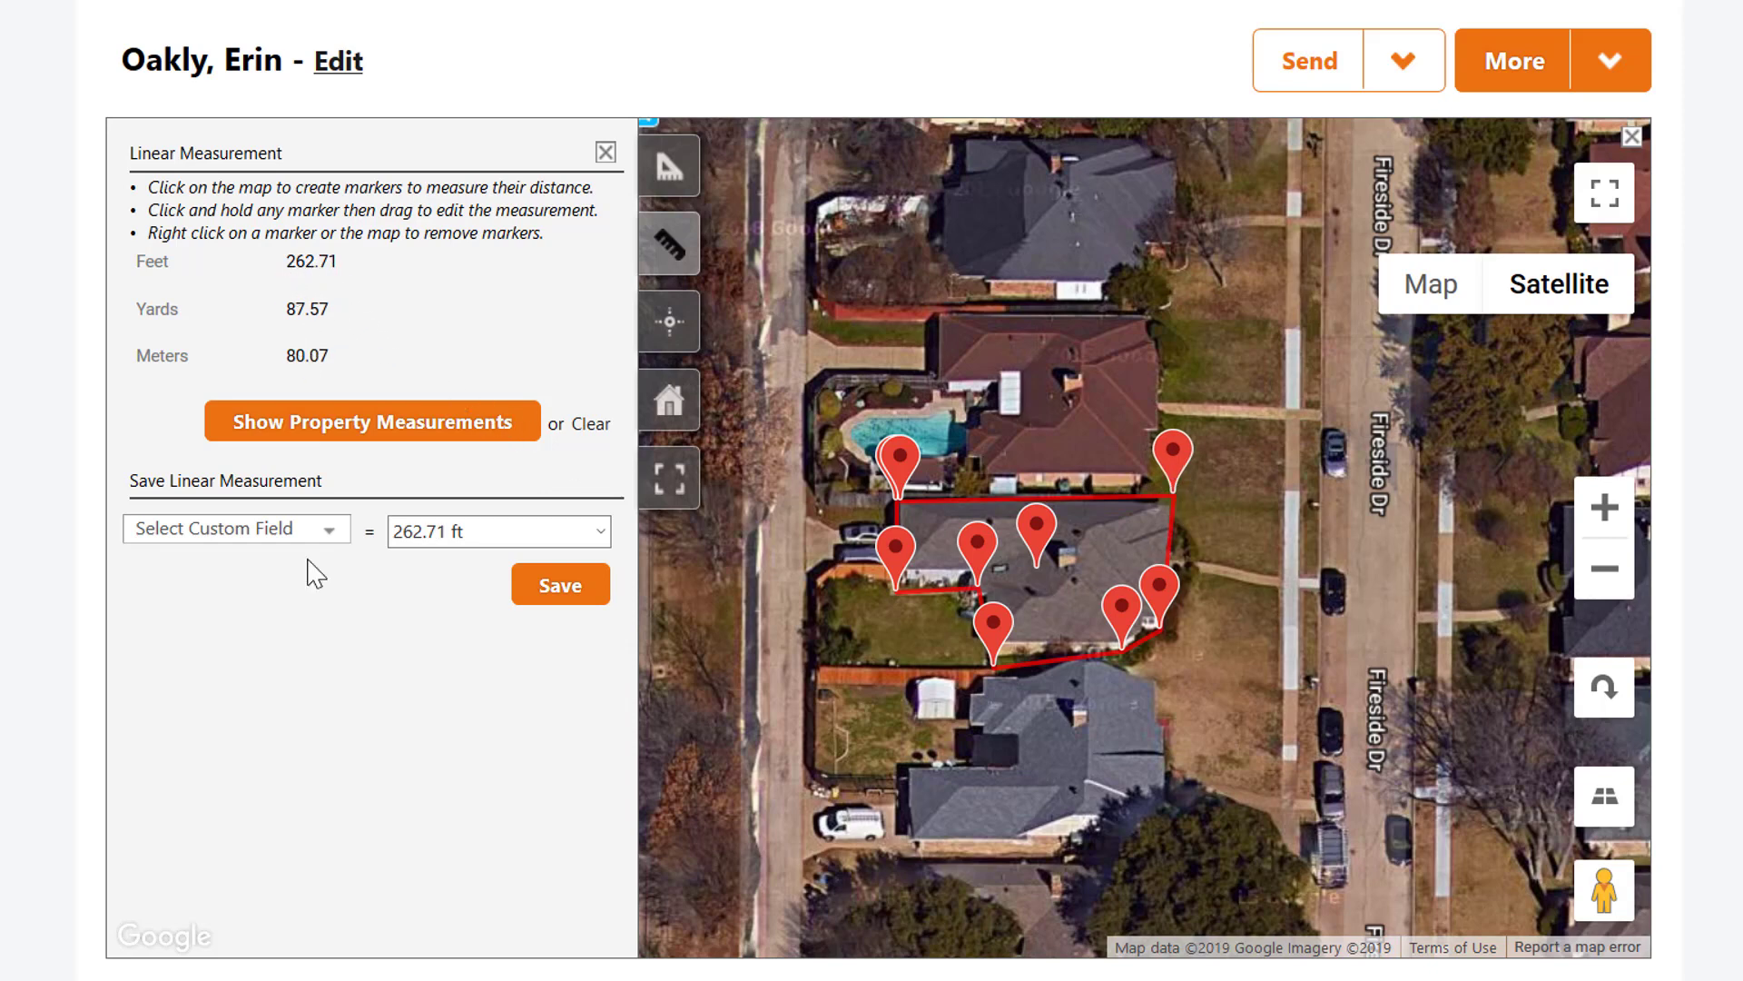
# Look through the custom fields available for the linear measurement and clear its markers from the map
pyautogui.click(303, 531)
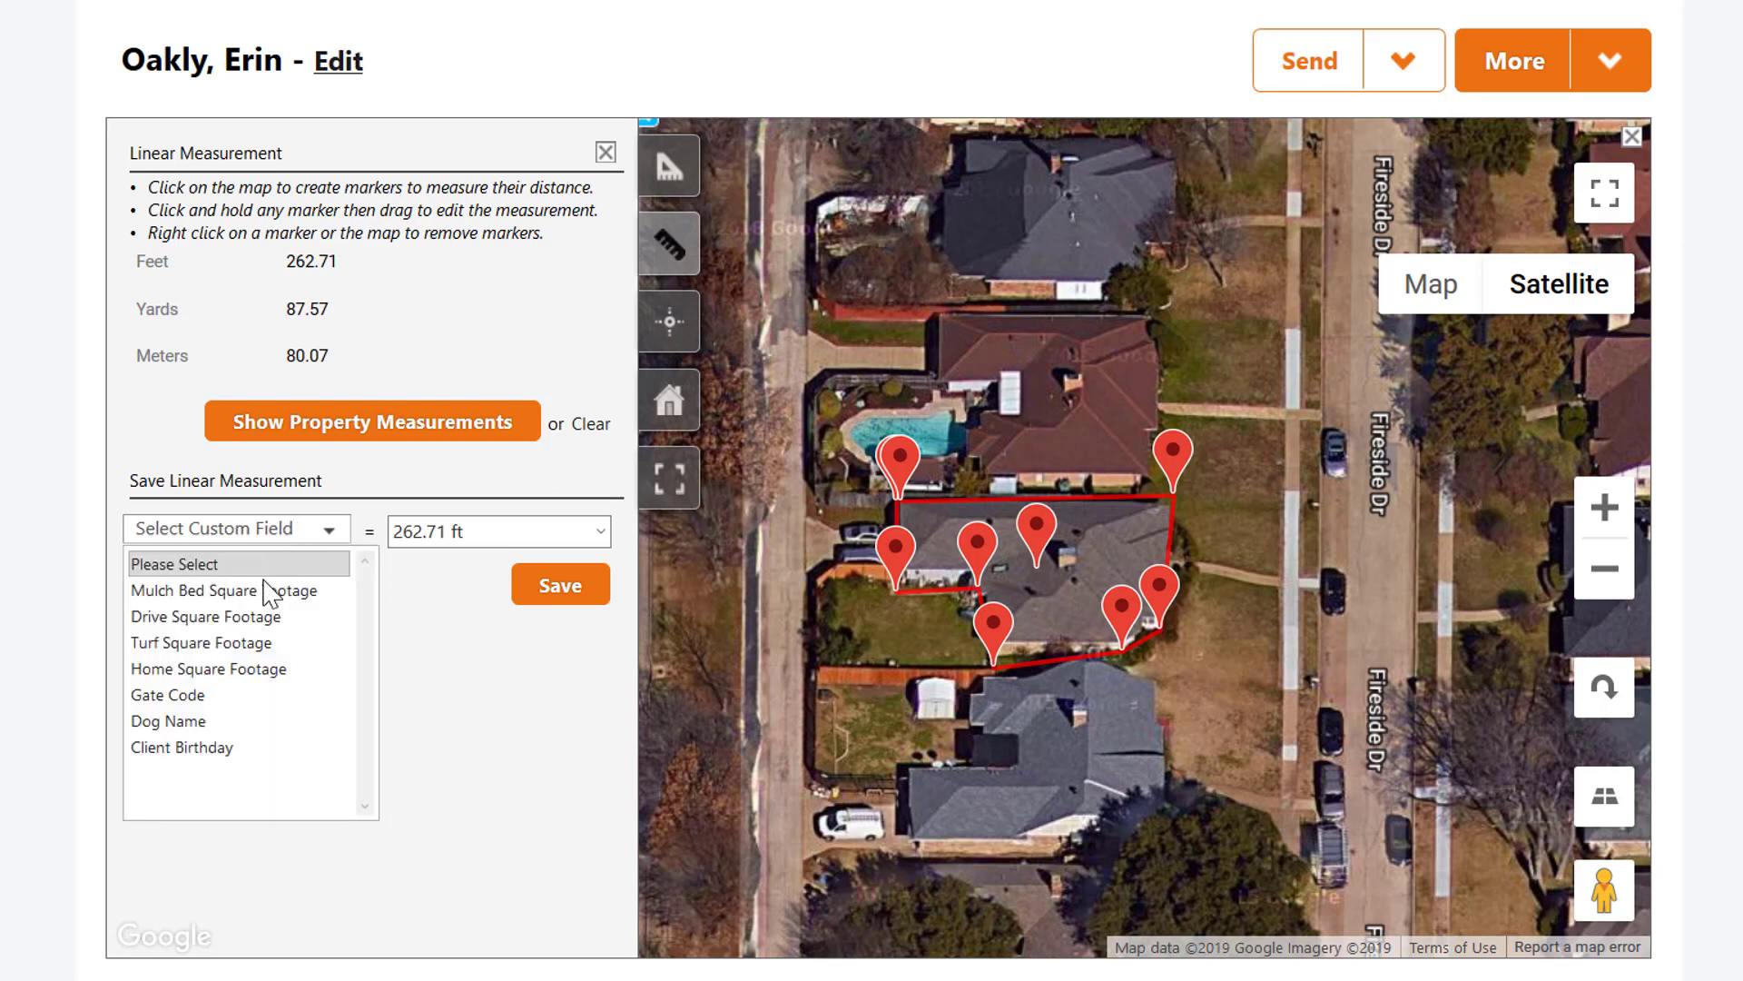
pyautogui.click(440, 714)
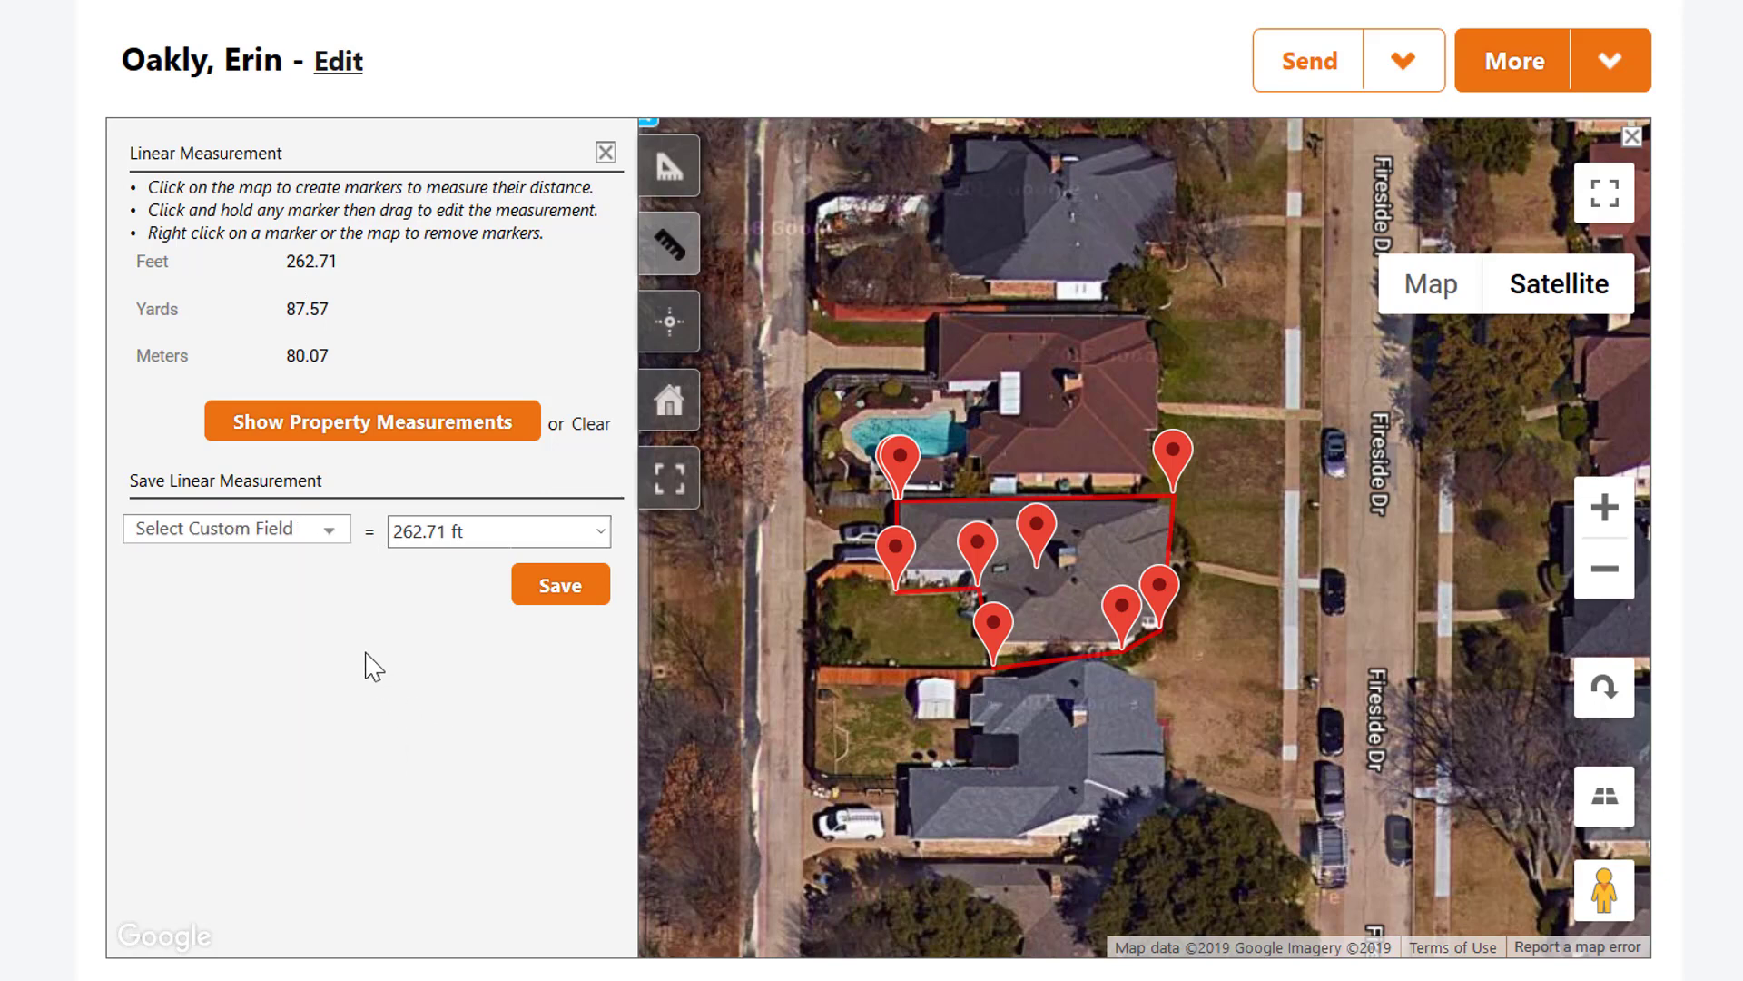
pyautogui.click(597, 426)
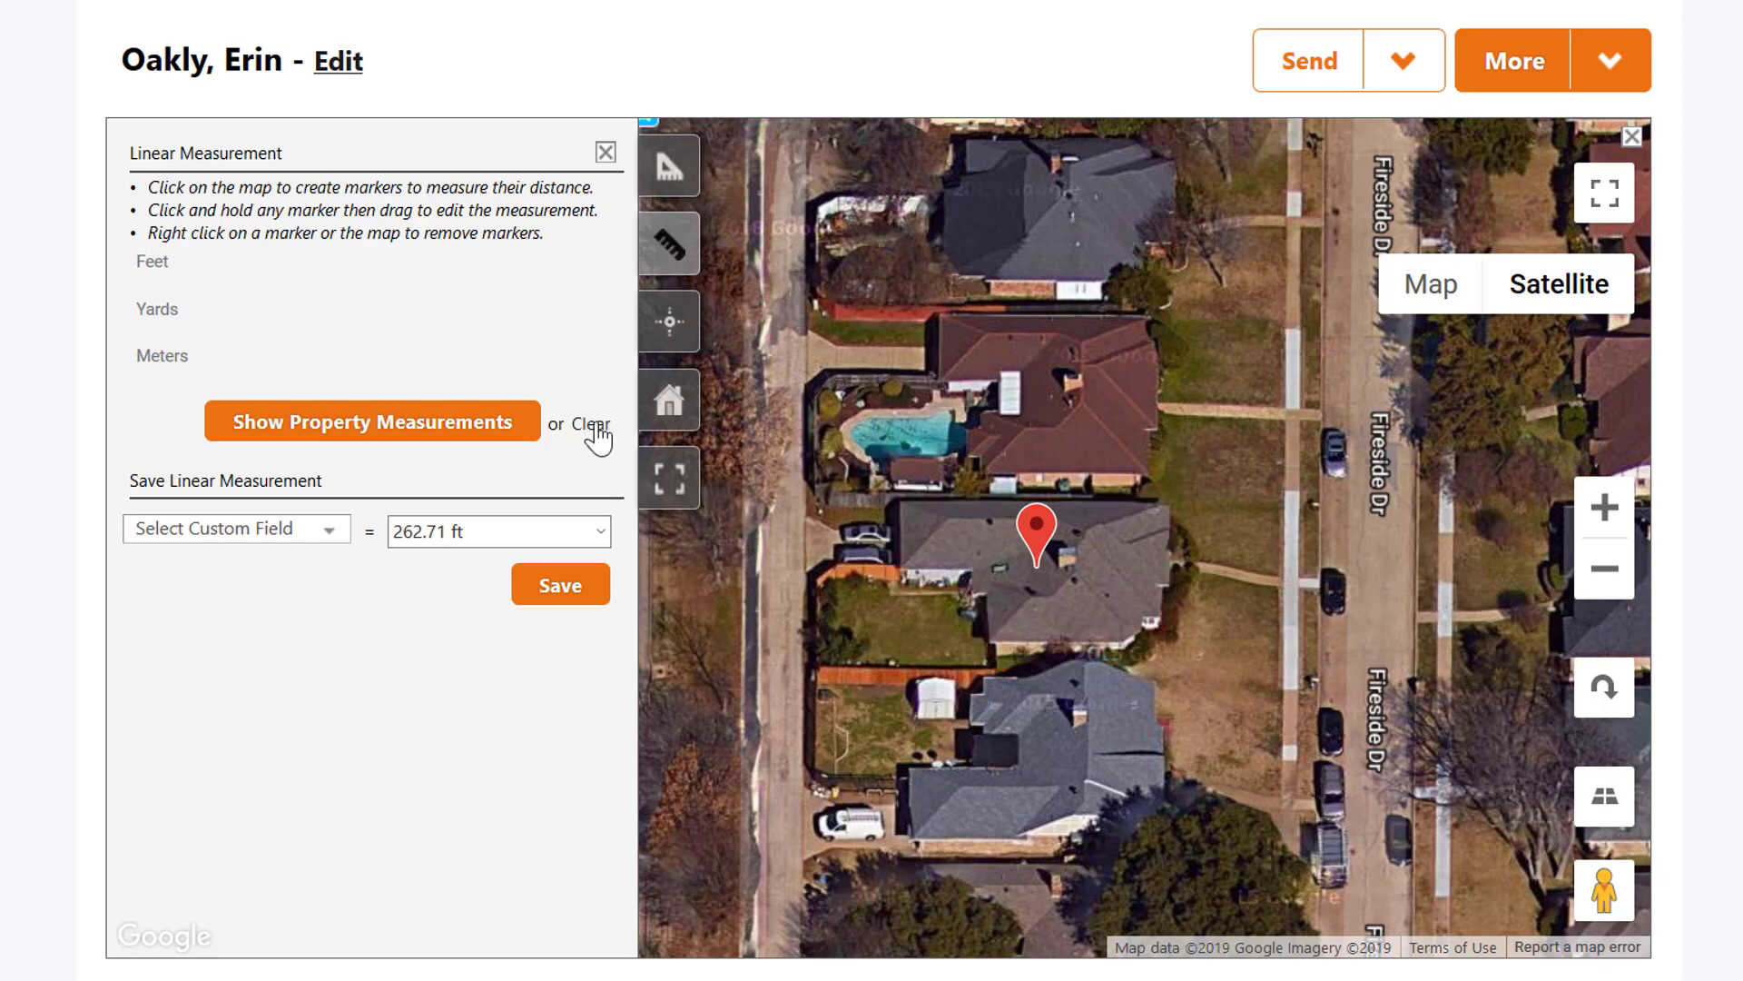
# Move the property marker to the neighbouring house to the north and return it to the client's roof without saving
pyautogui.click(670, 331)
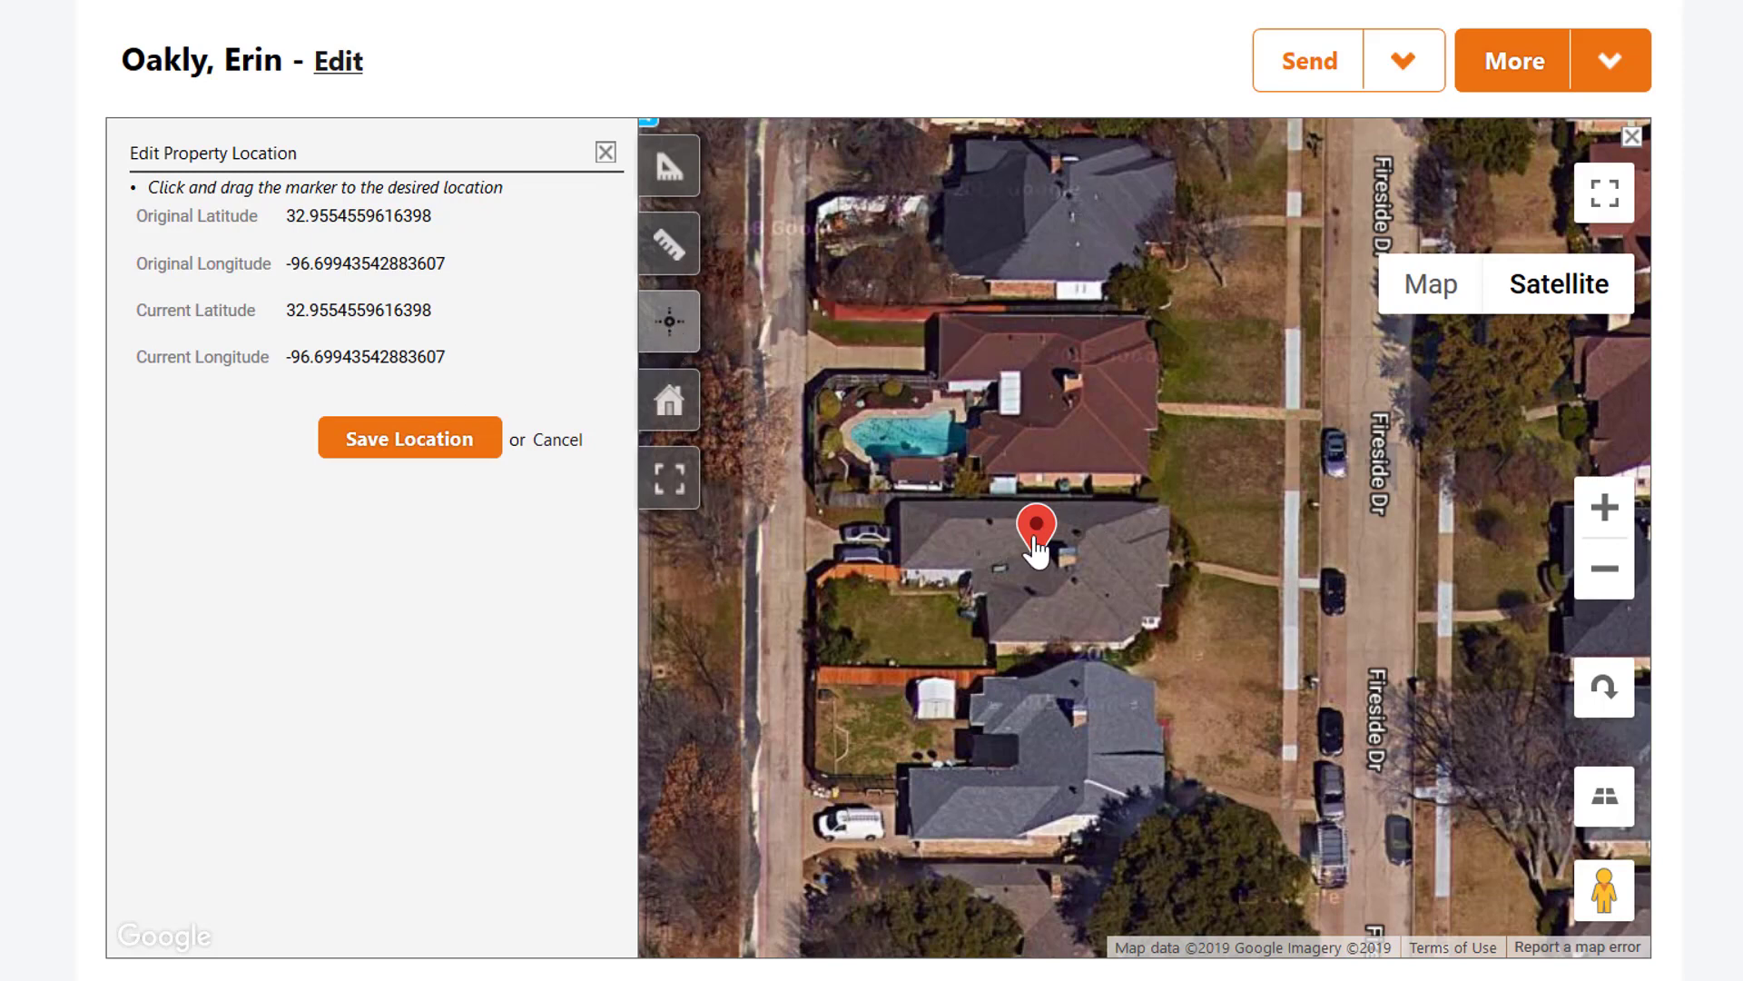
pyautogui.moveTo(1036, 531)
pyautogui.mouseDown()
pyautogui.moveTo(1058, 505)
pyautogui.moveTo(1043, 356)
pyautogui.mouseUp()
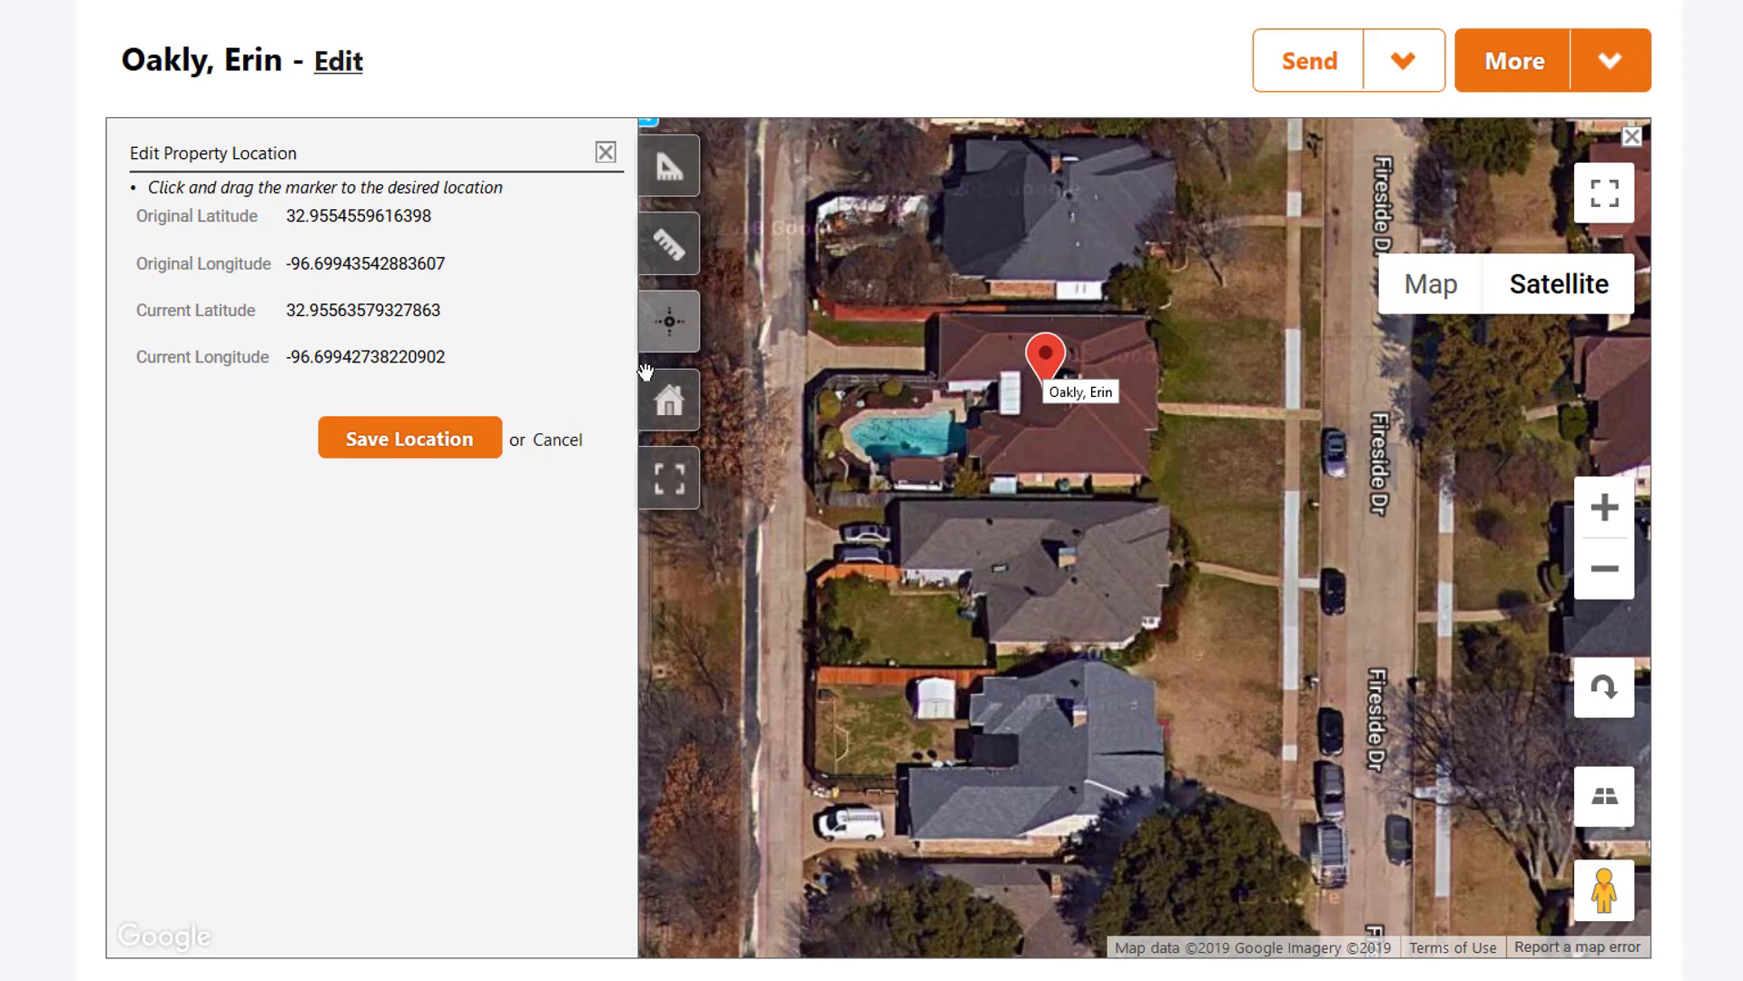
pyautogui.moveTo(1050, 373)
pyautogui.mouseDown()
pyautogui.moveTo(1067, 473)
pyautogui.moveTo(1049, 543)
pyautogui.mouseUp()
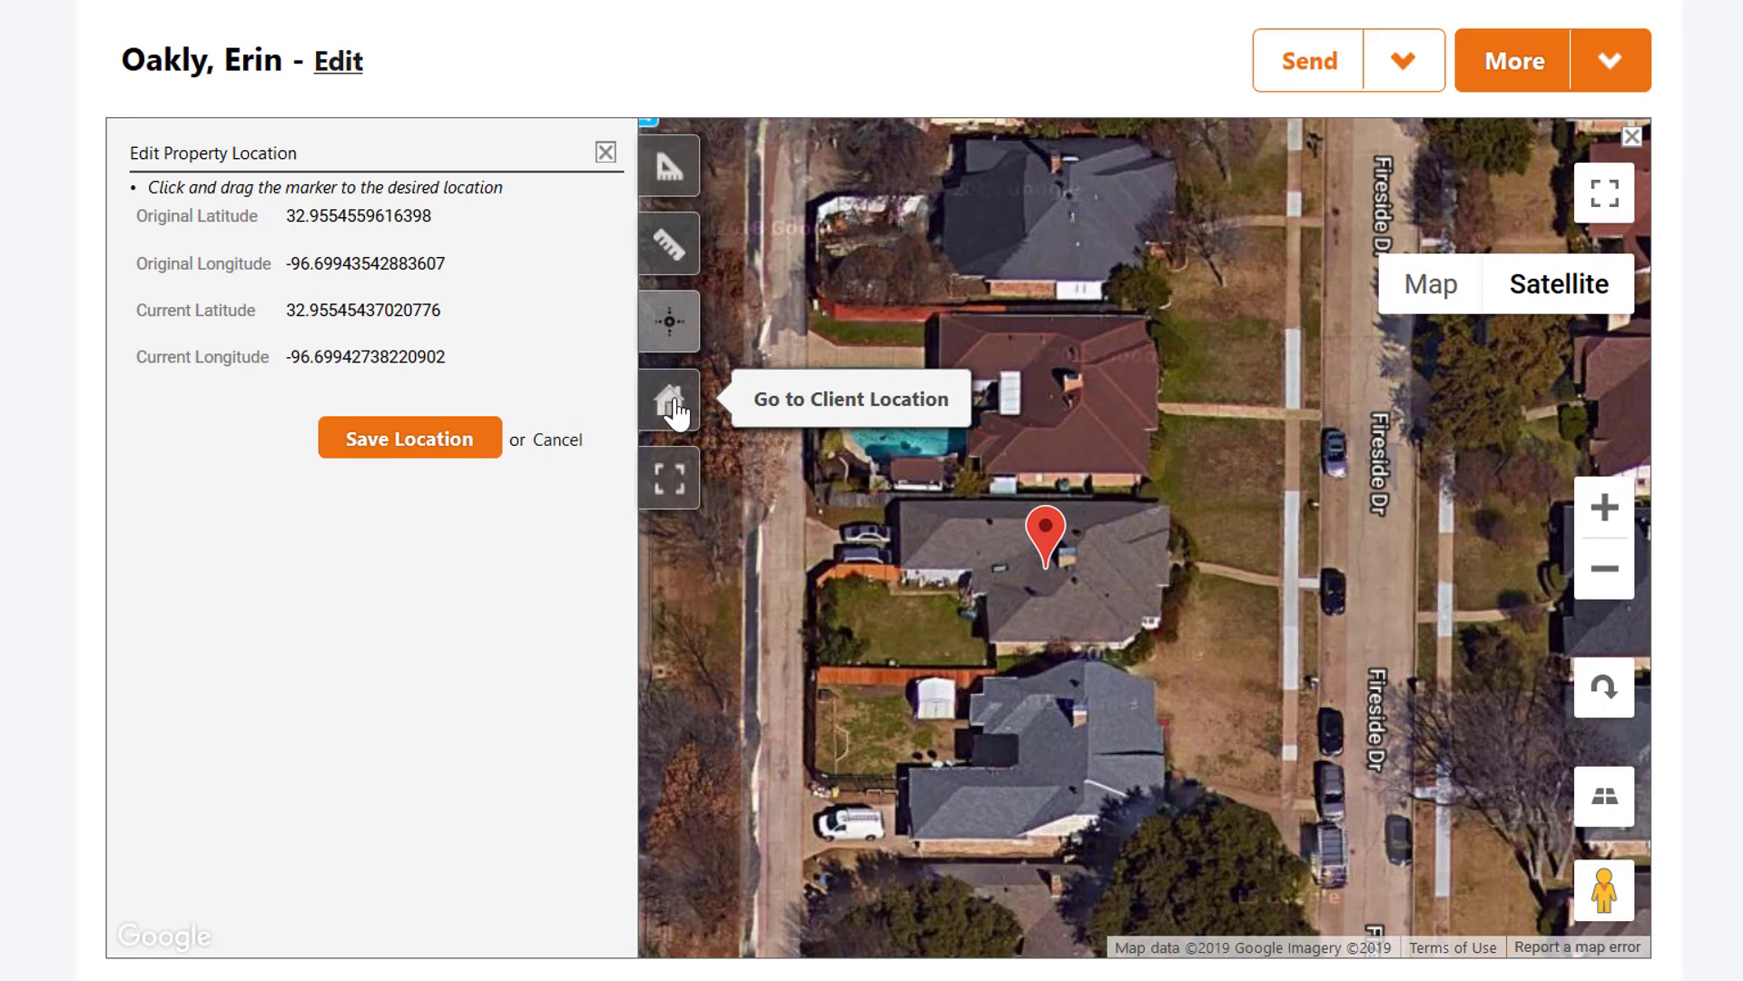
# Enlarge the map to fullscreen and restore it to its normal size
pyautogui.click(670, 481)
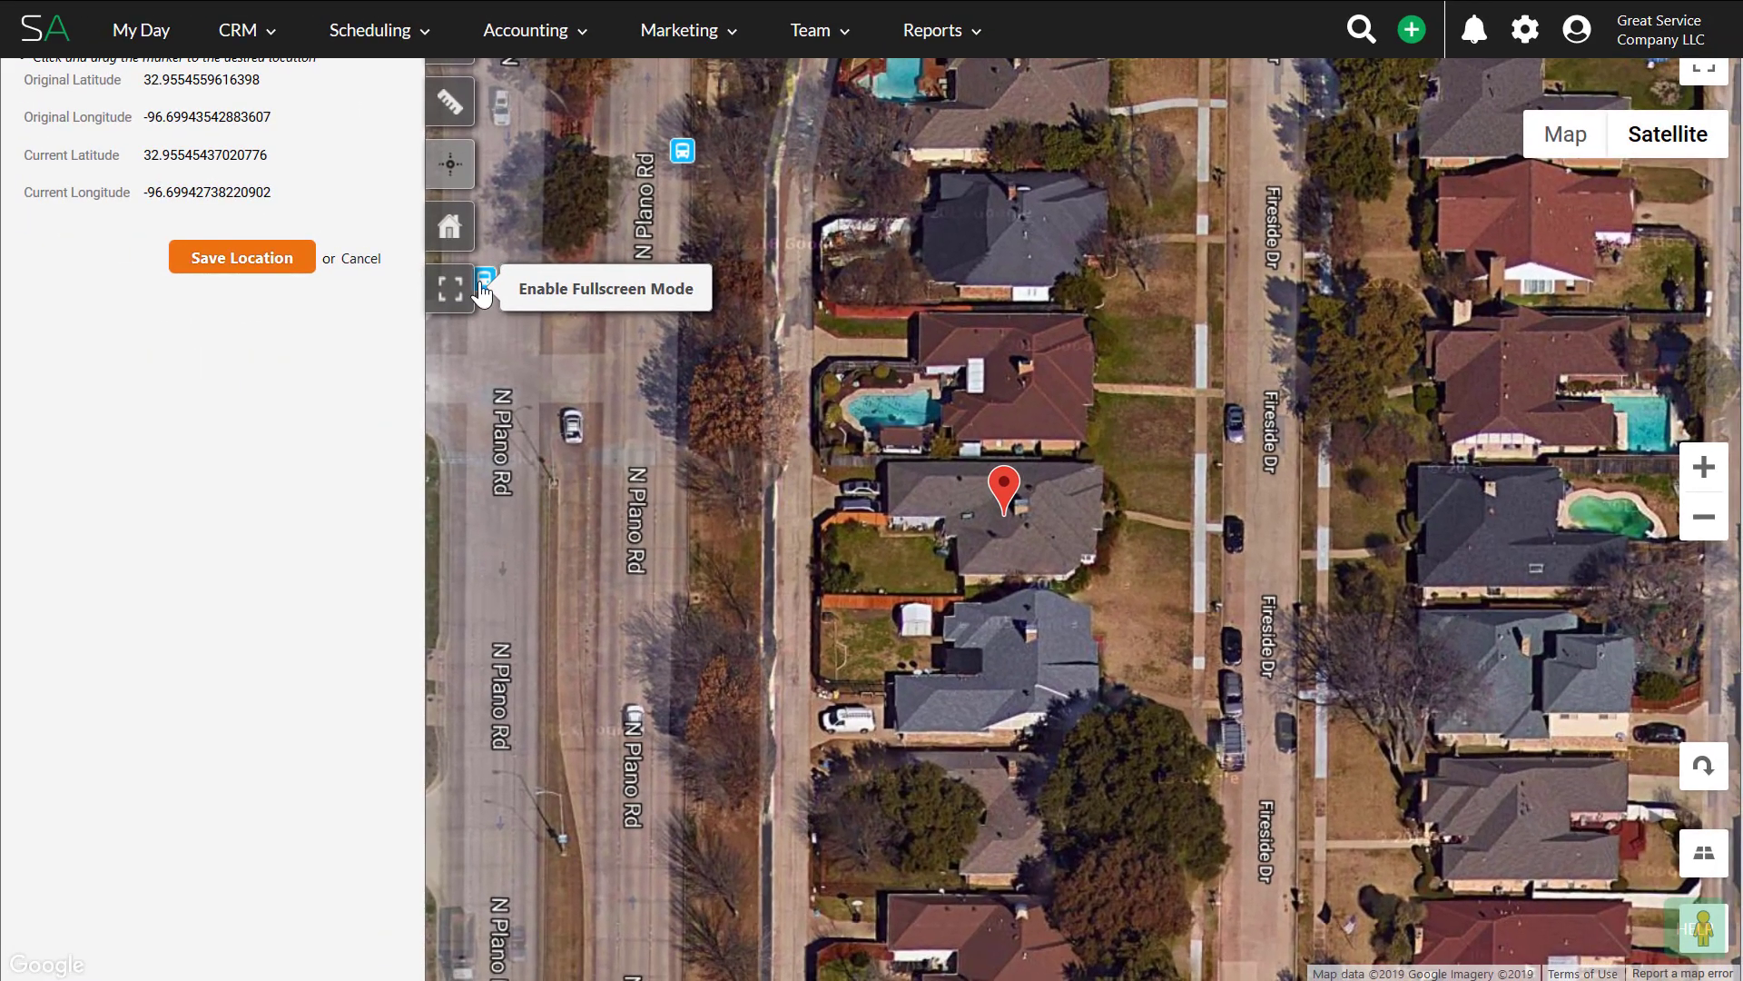
pyautogui.click(361, 247)
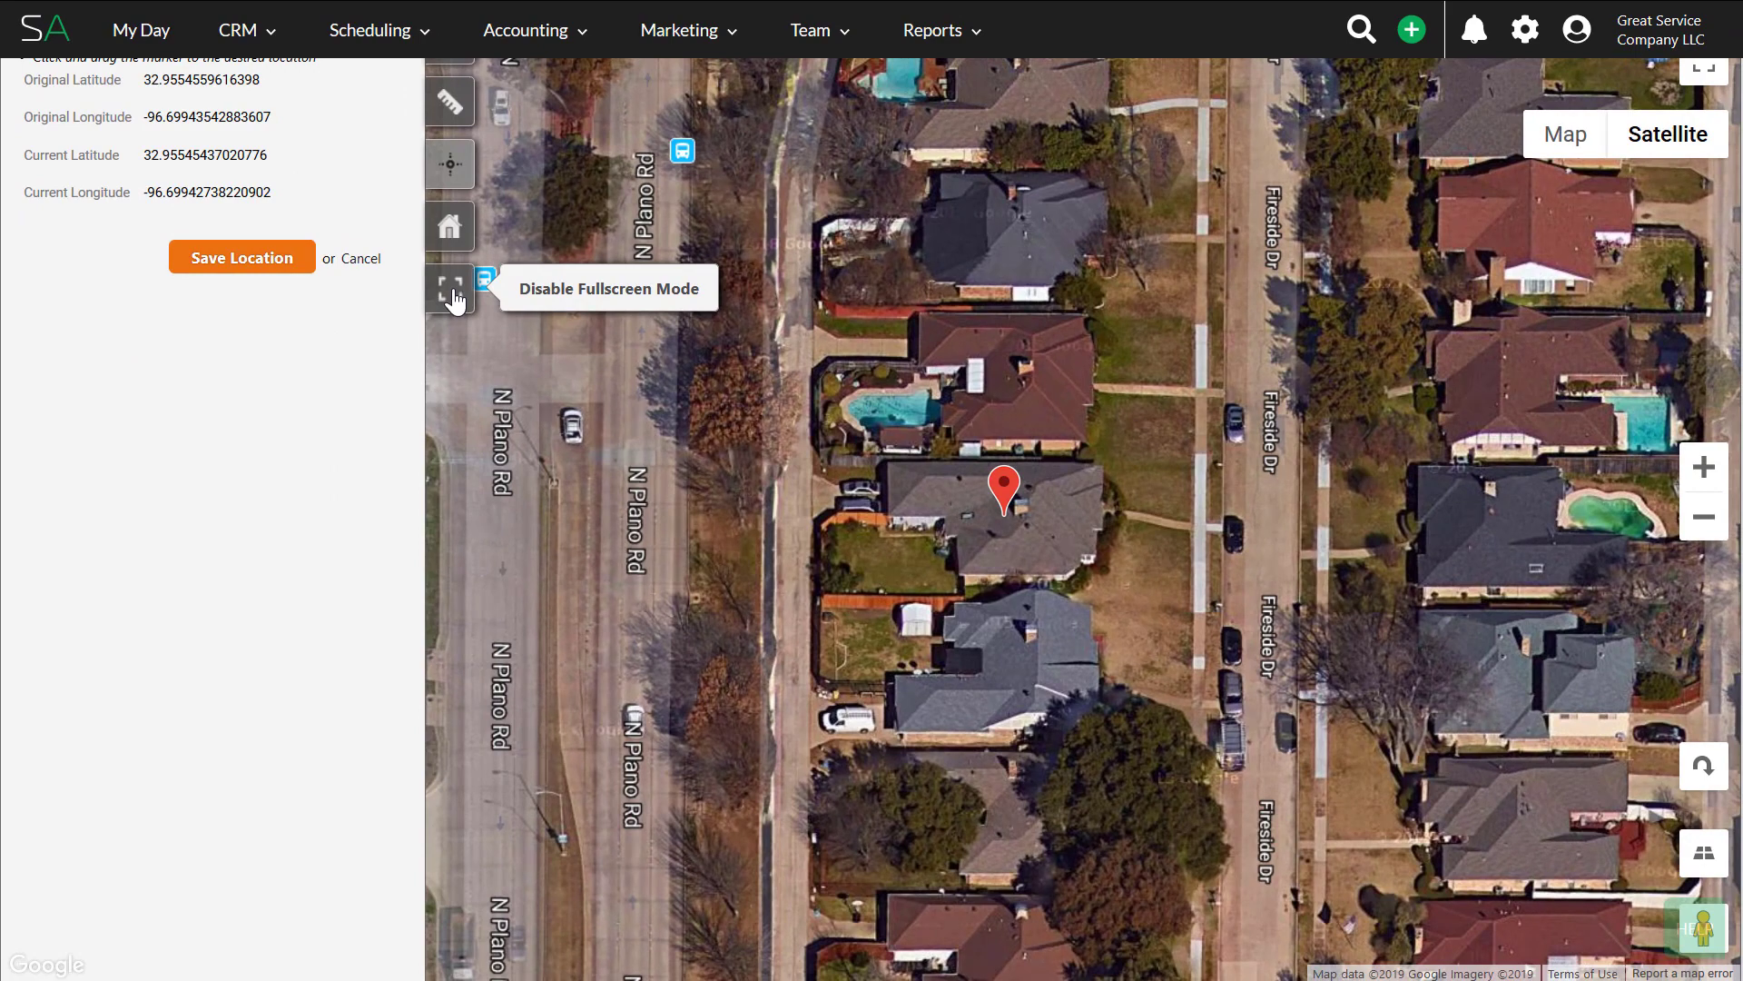
pyautogui.click(452, 292)
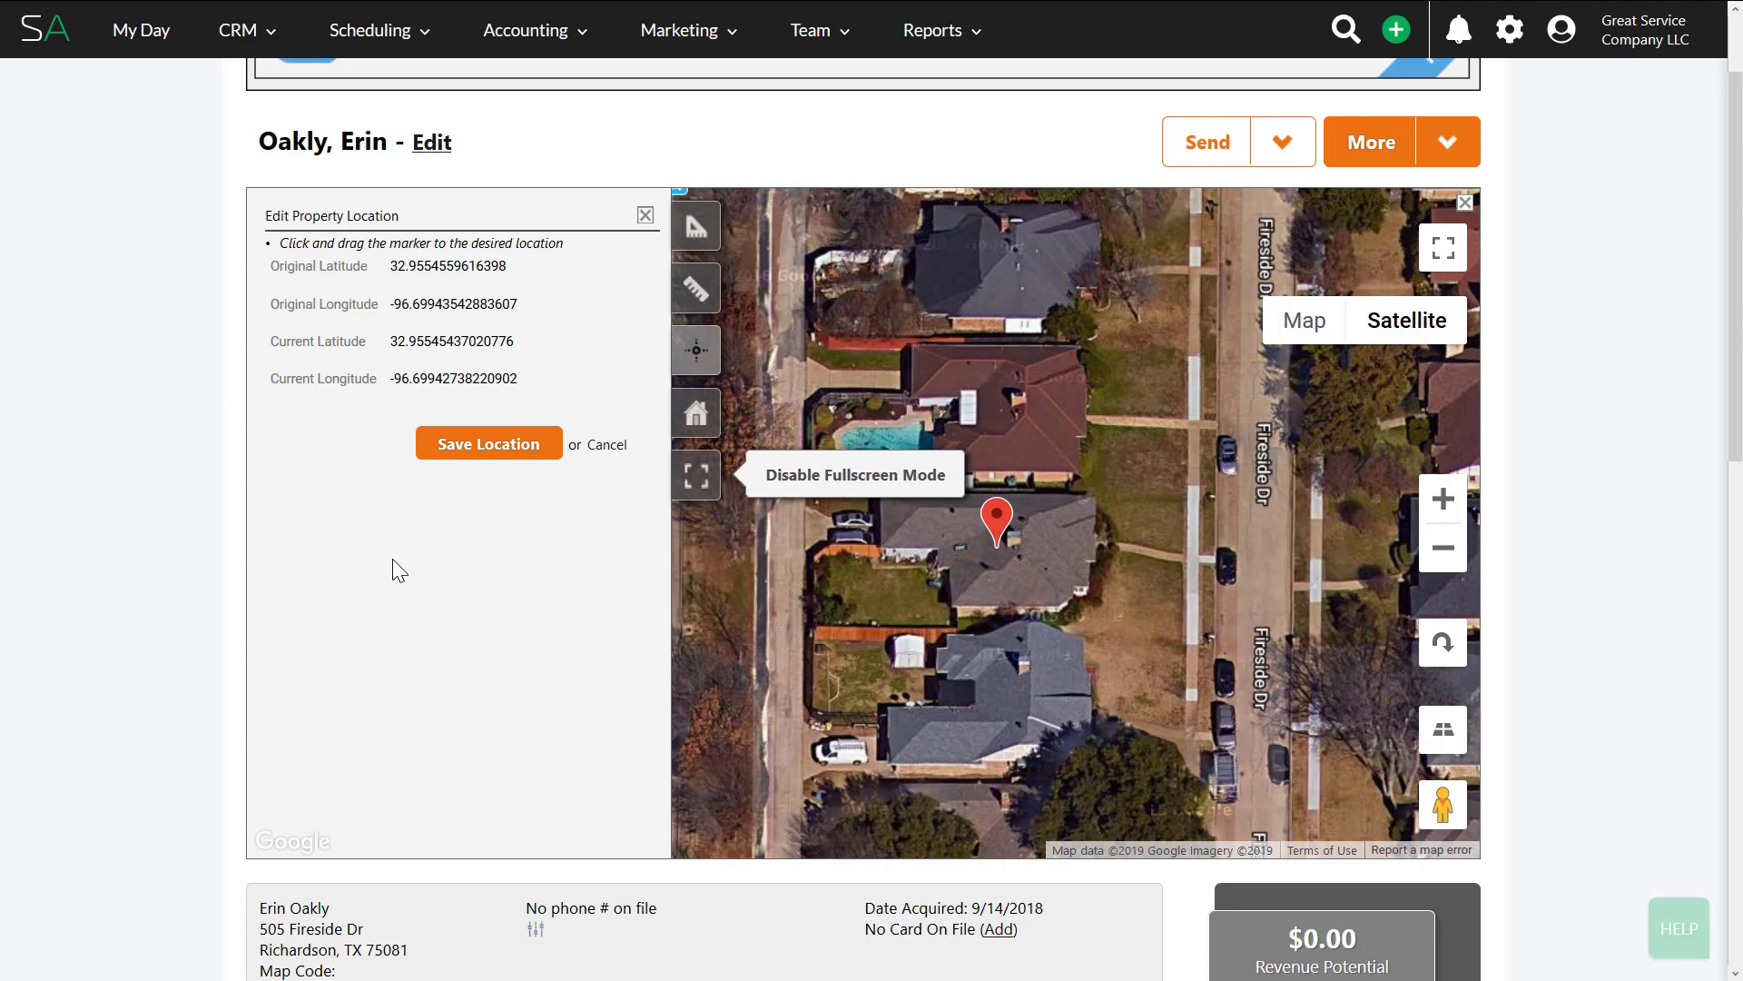
# Close the property map and start a new estimate from the client's record
pyautogui.click(1466, 203)
pyautogui.scroll(2, 1540, 310)
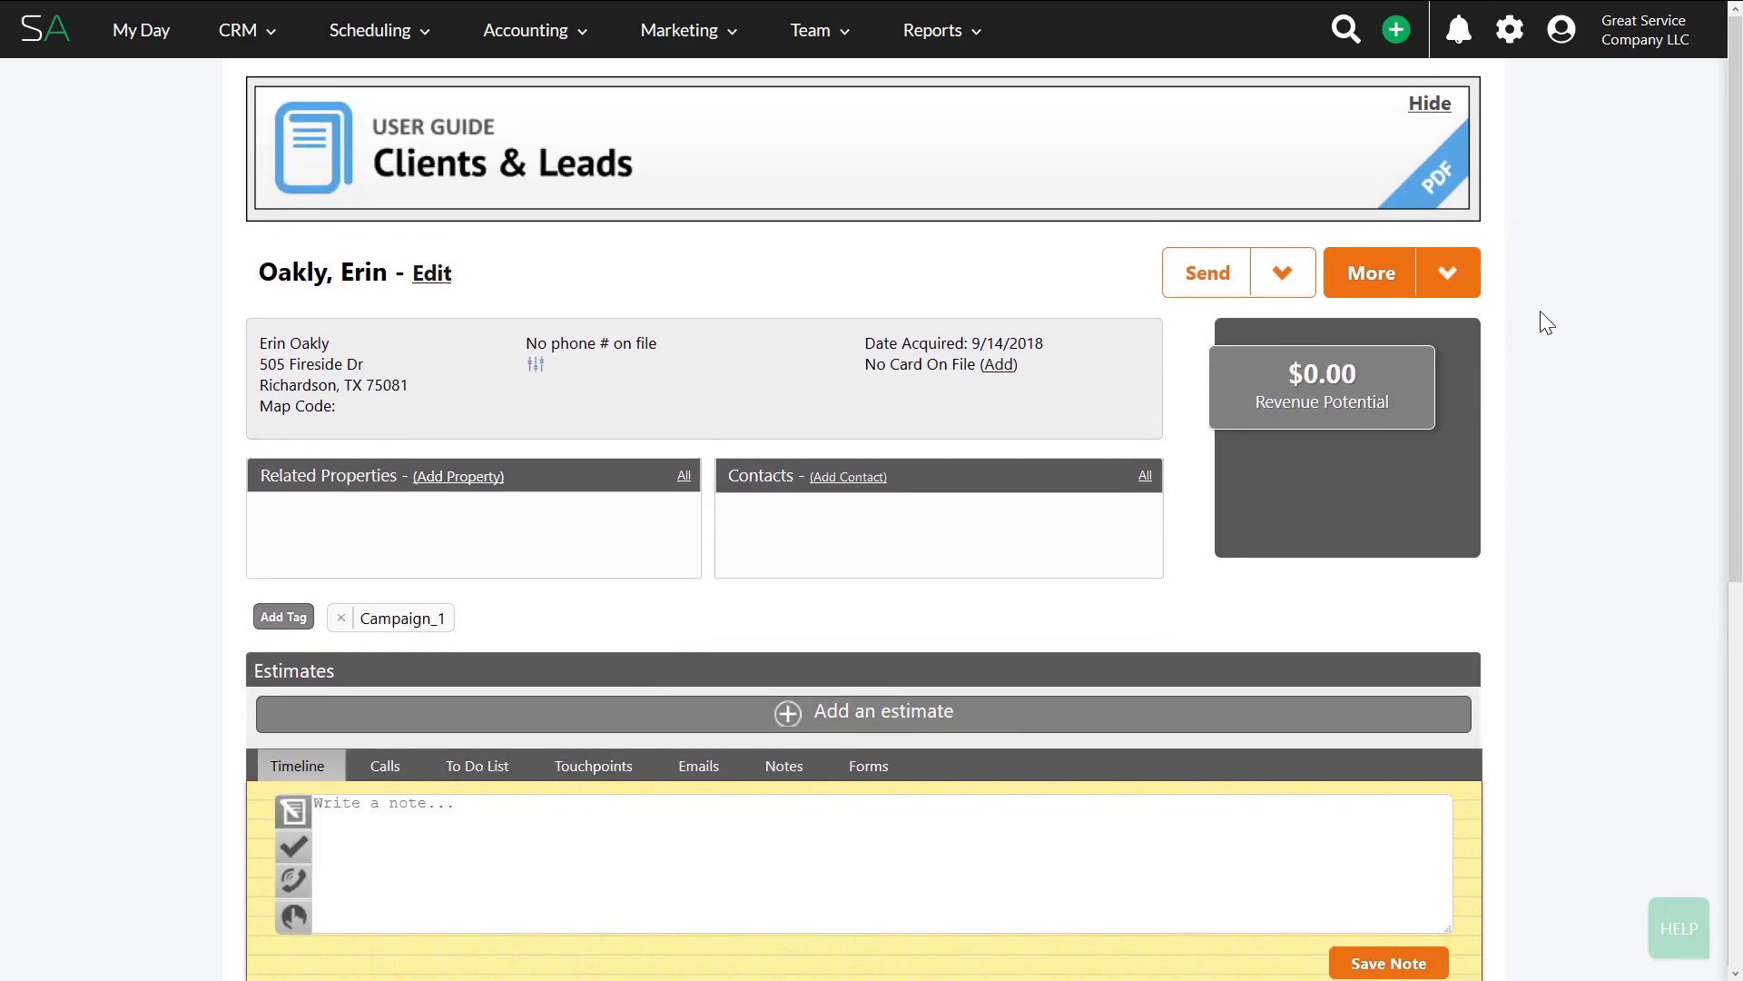
pyautogui.click(822, 722)
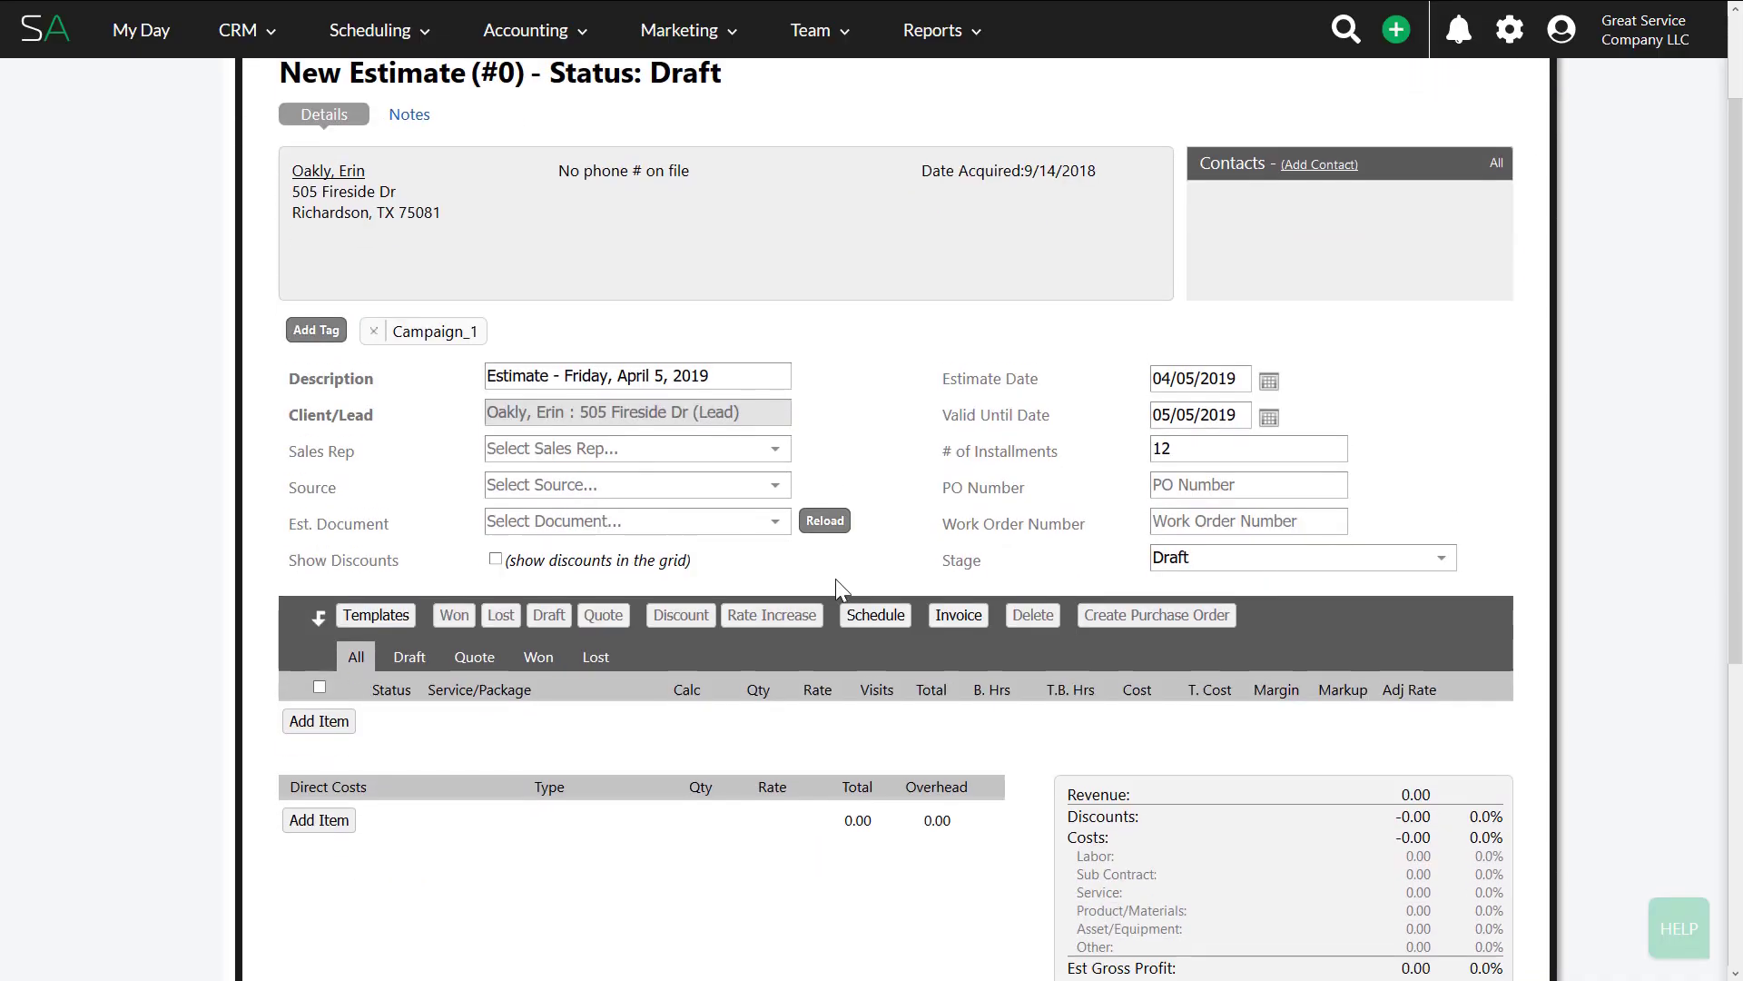
# Add the Maintenance service to the estimate and set the item's status to Quote
pyautogui.click(319, 721)
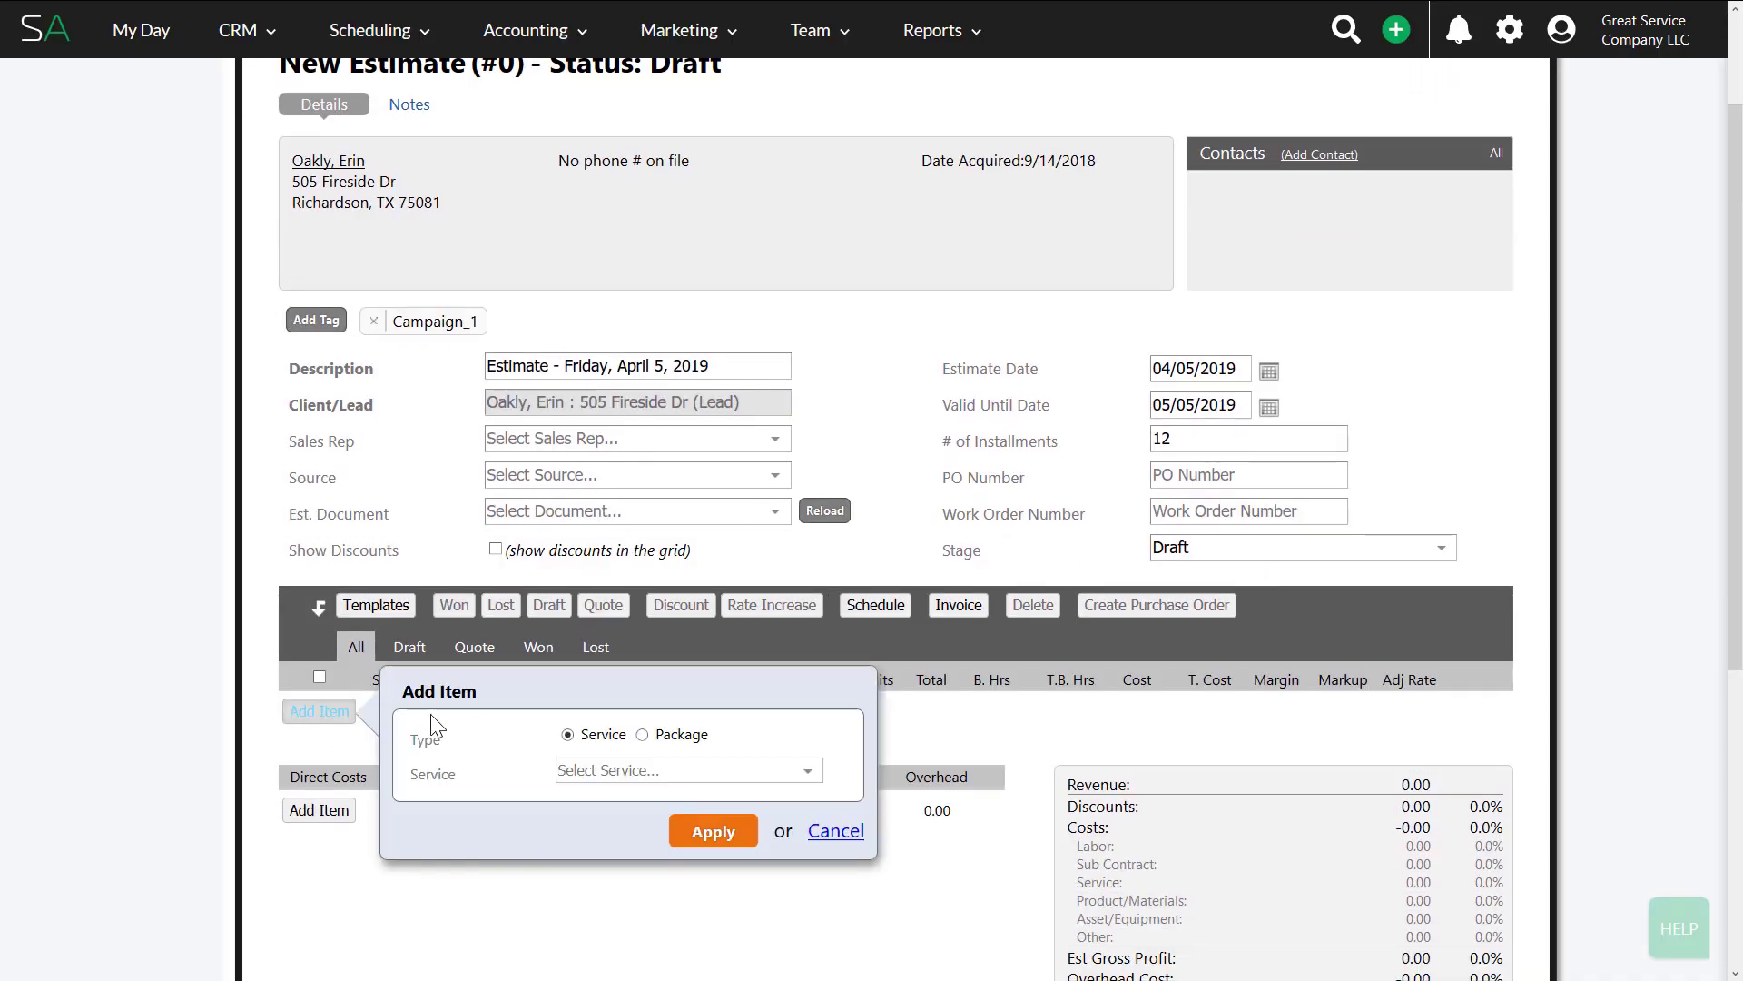
pyautogui.click(625, 770)
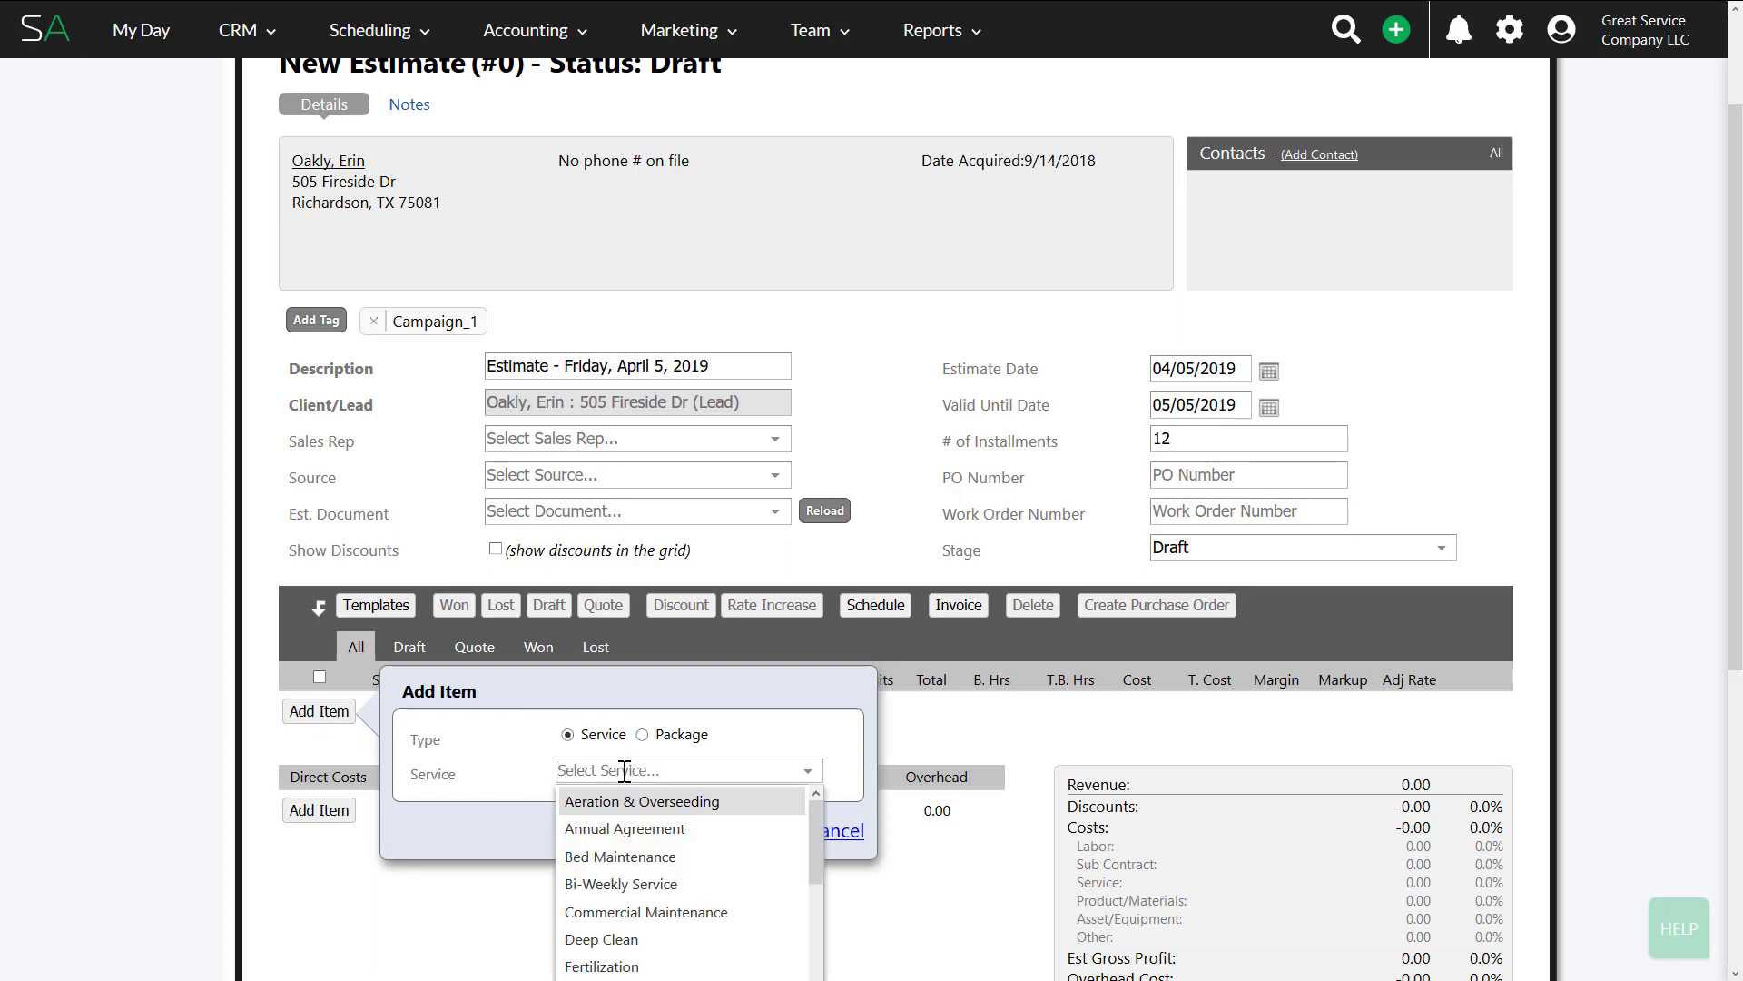
pyautogui.write('main')
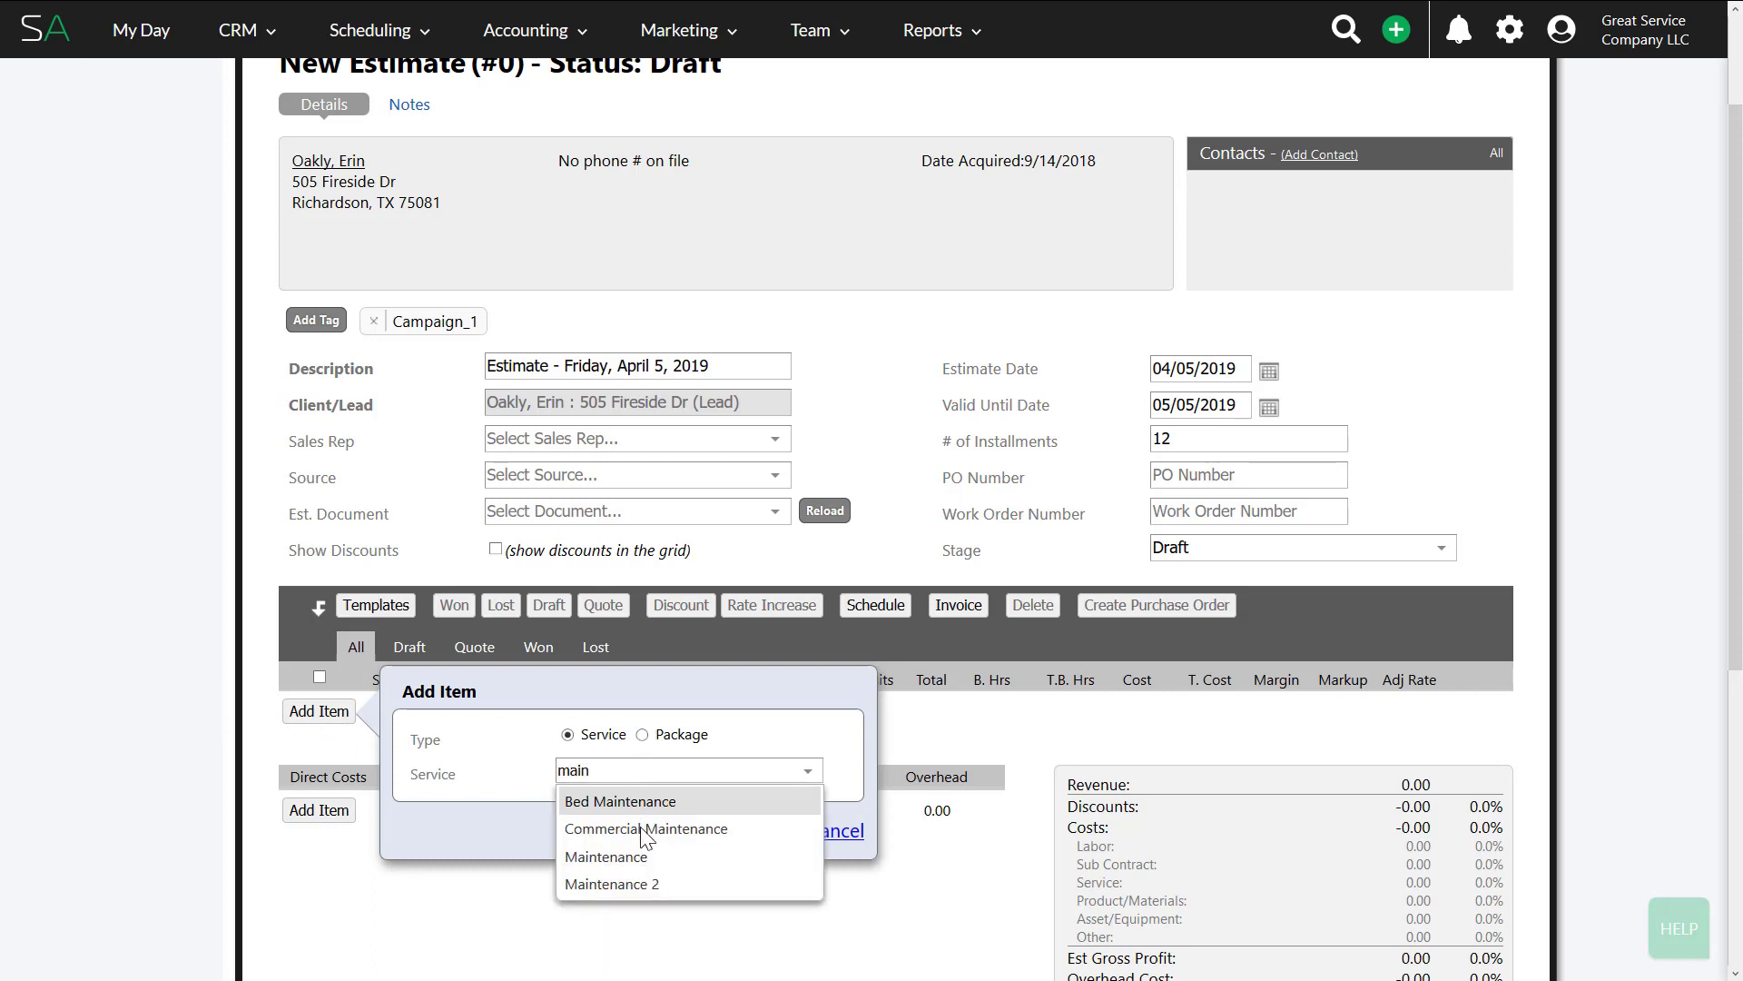
pyautogui.click(646, 857)
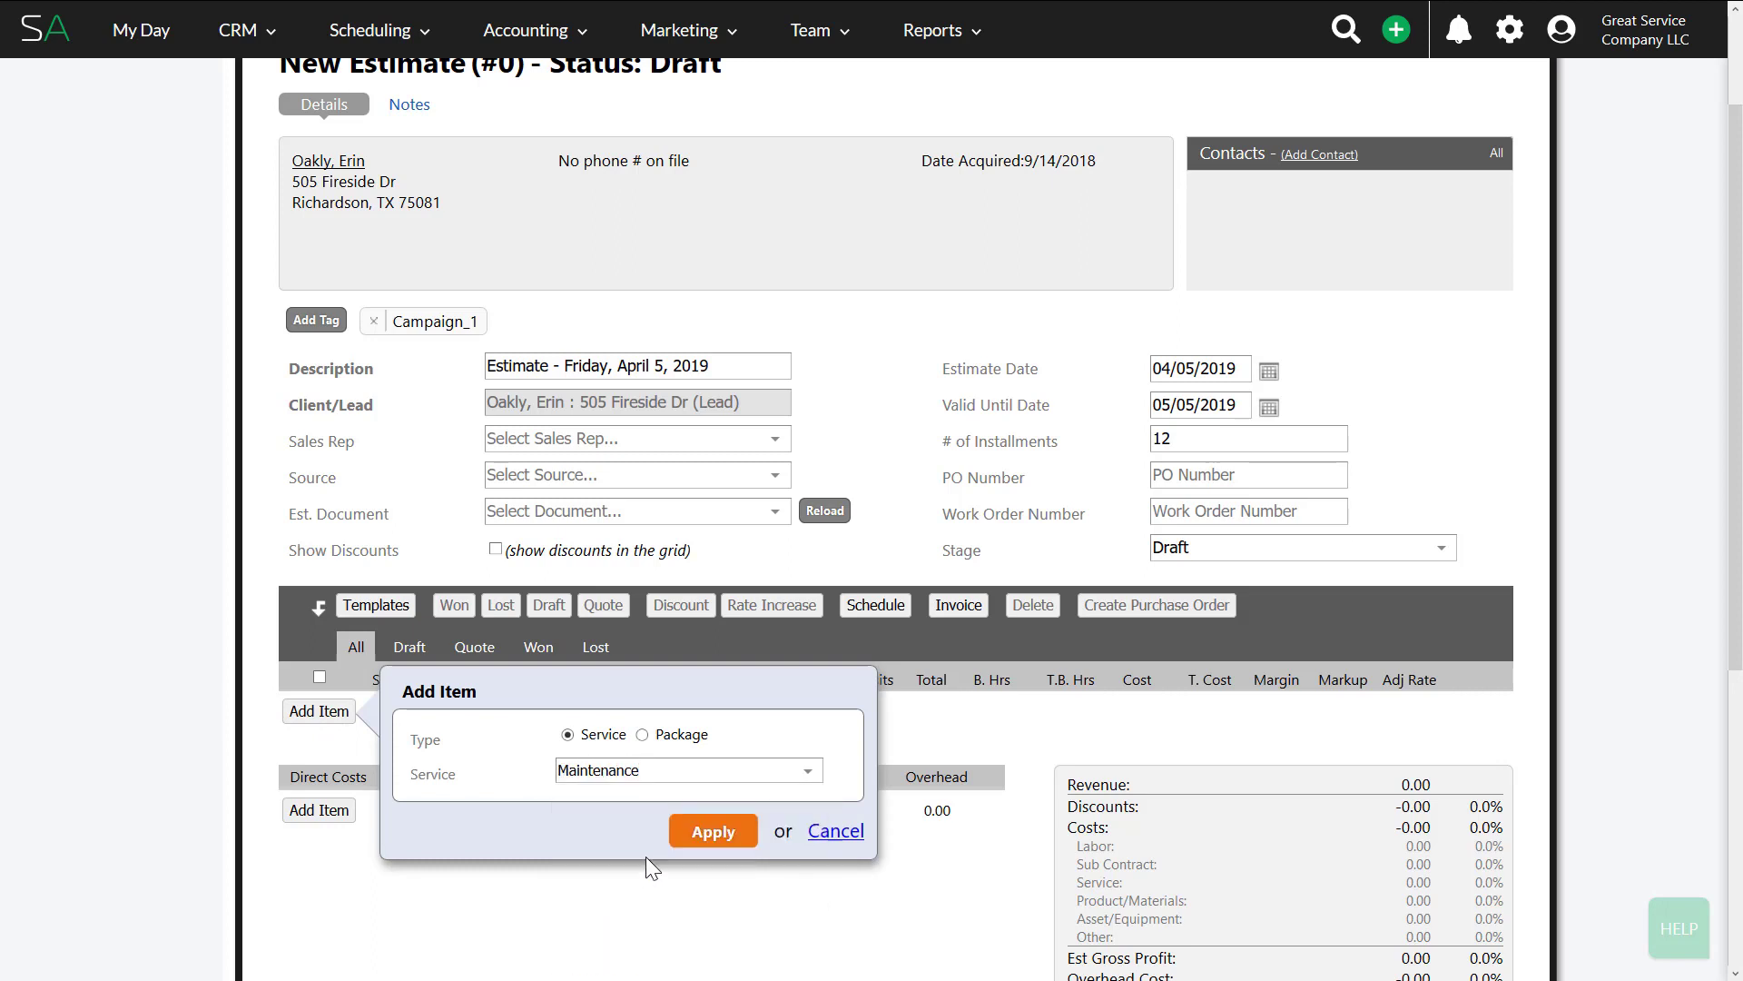
pyautogui.click(719, 834)
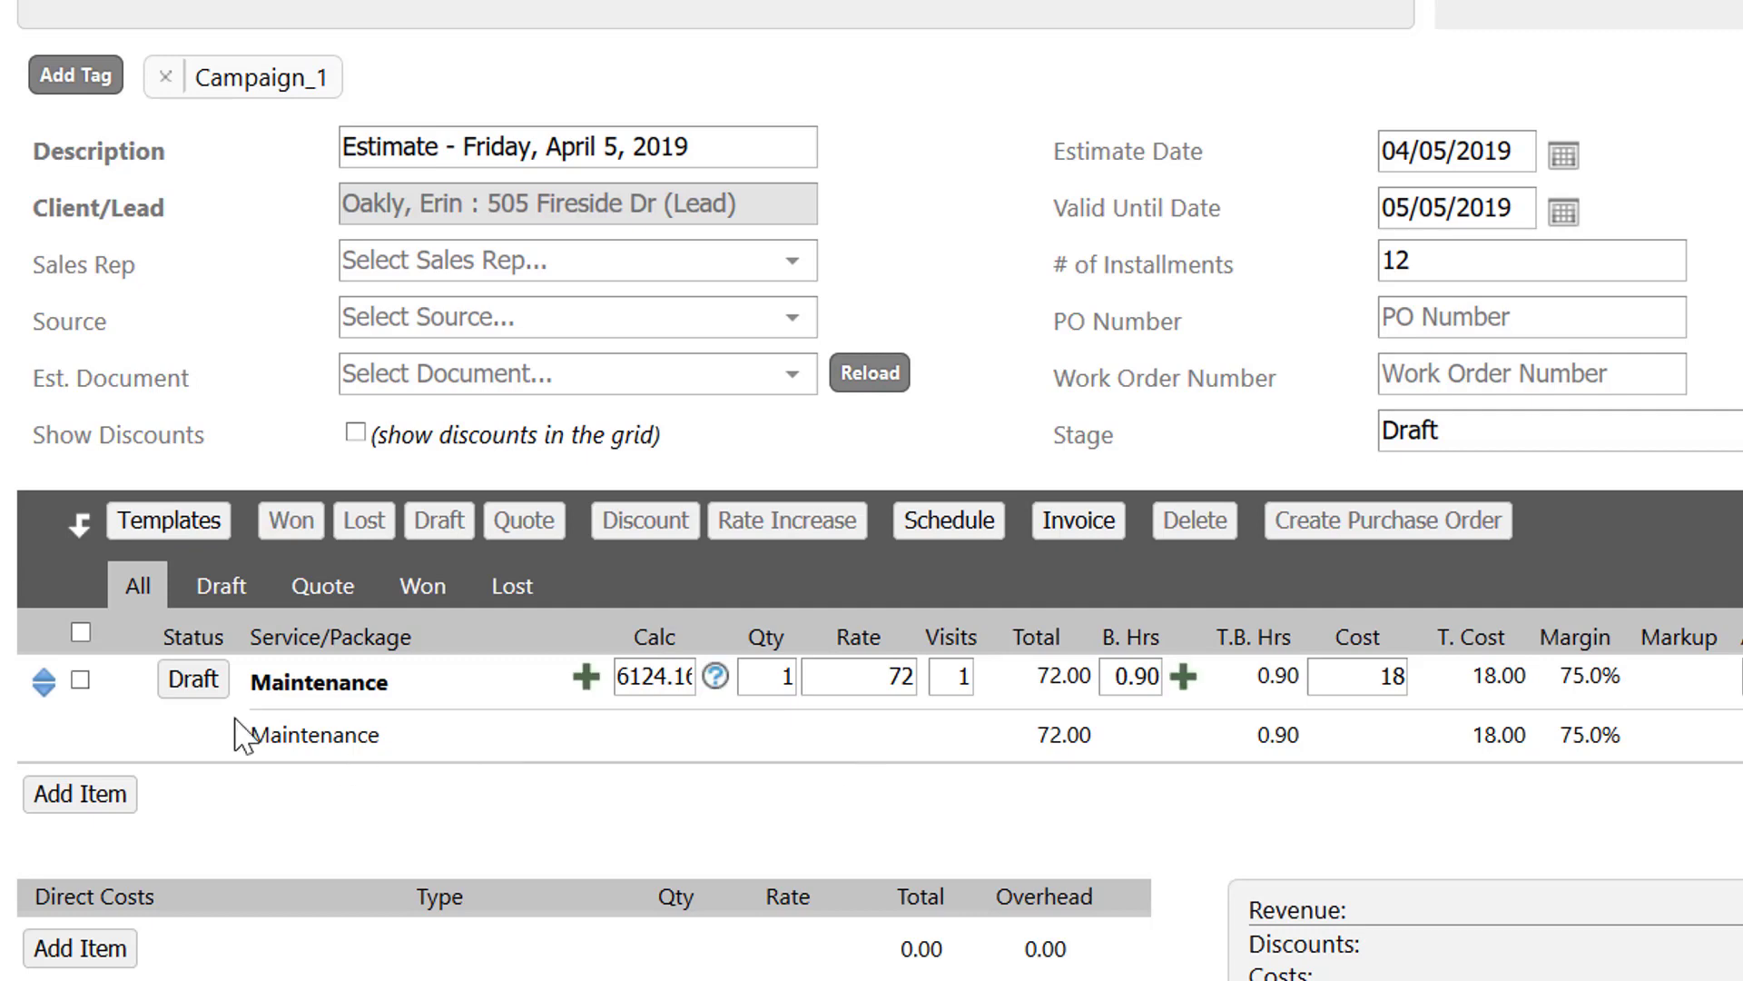
pyautogui.click(193, 687)
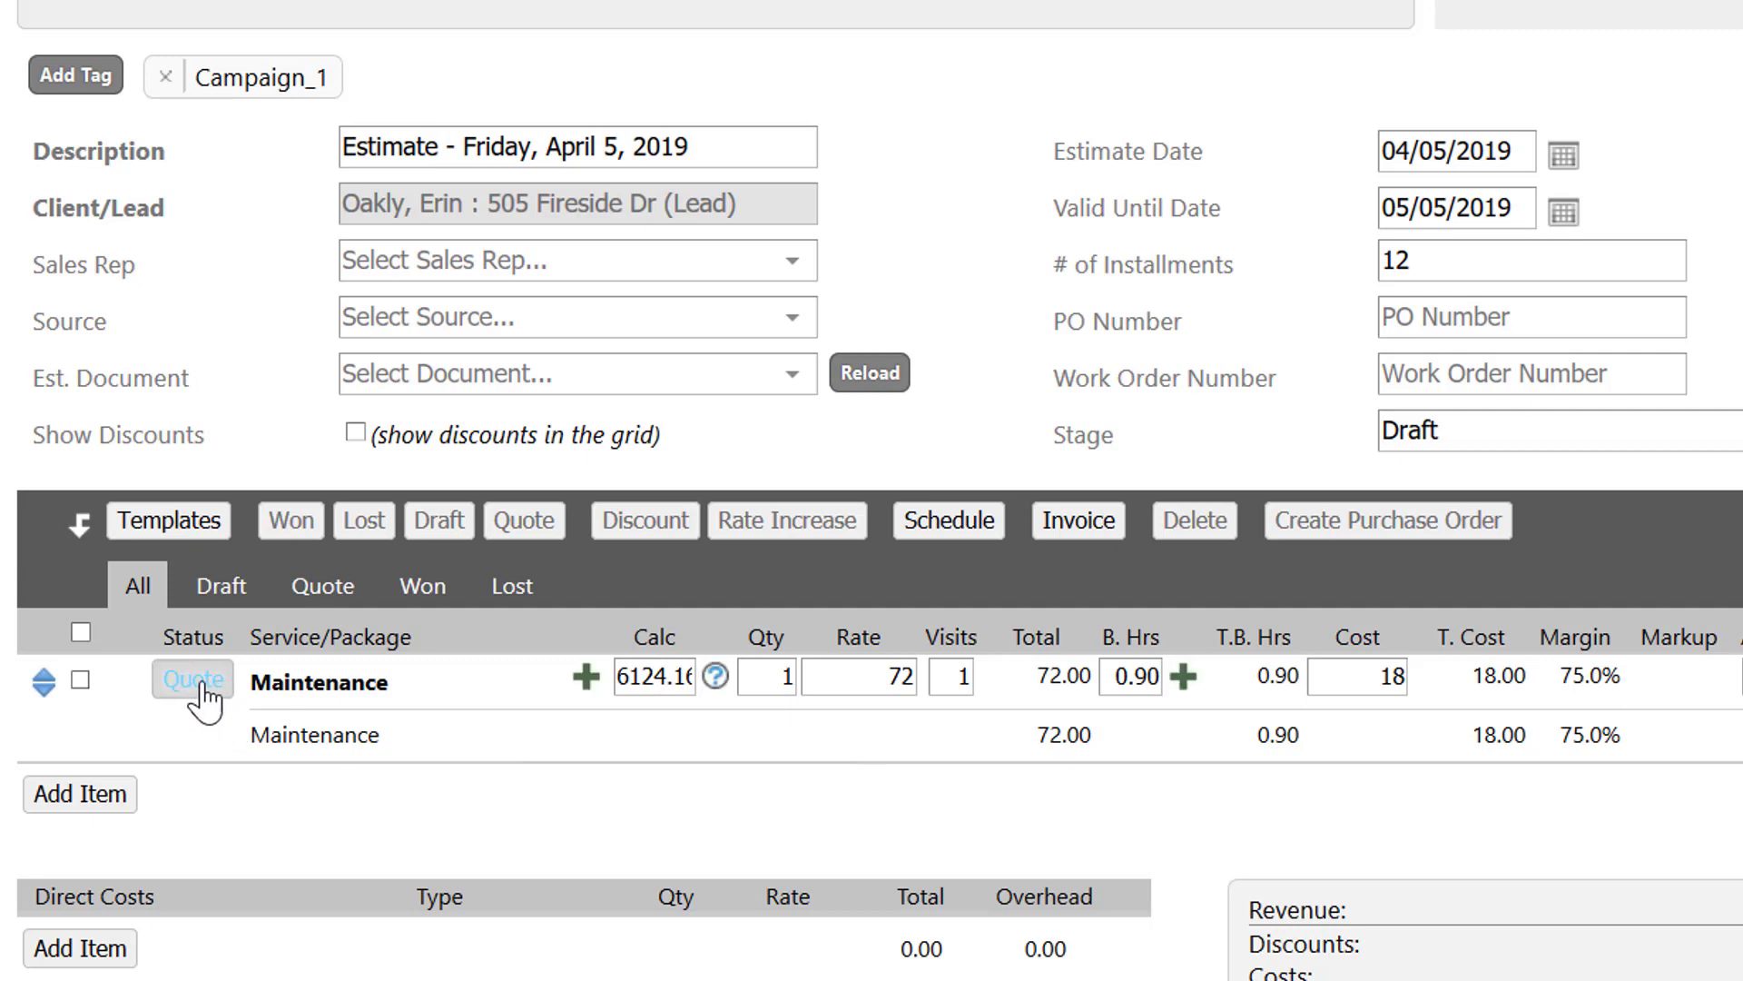